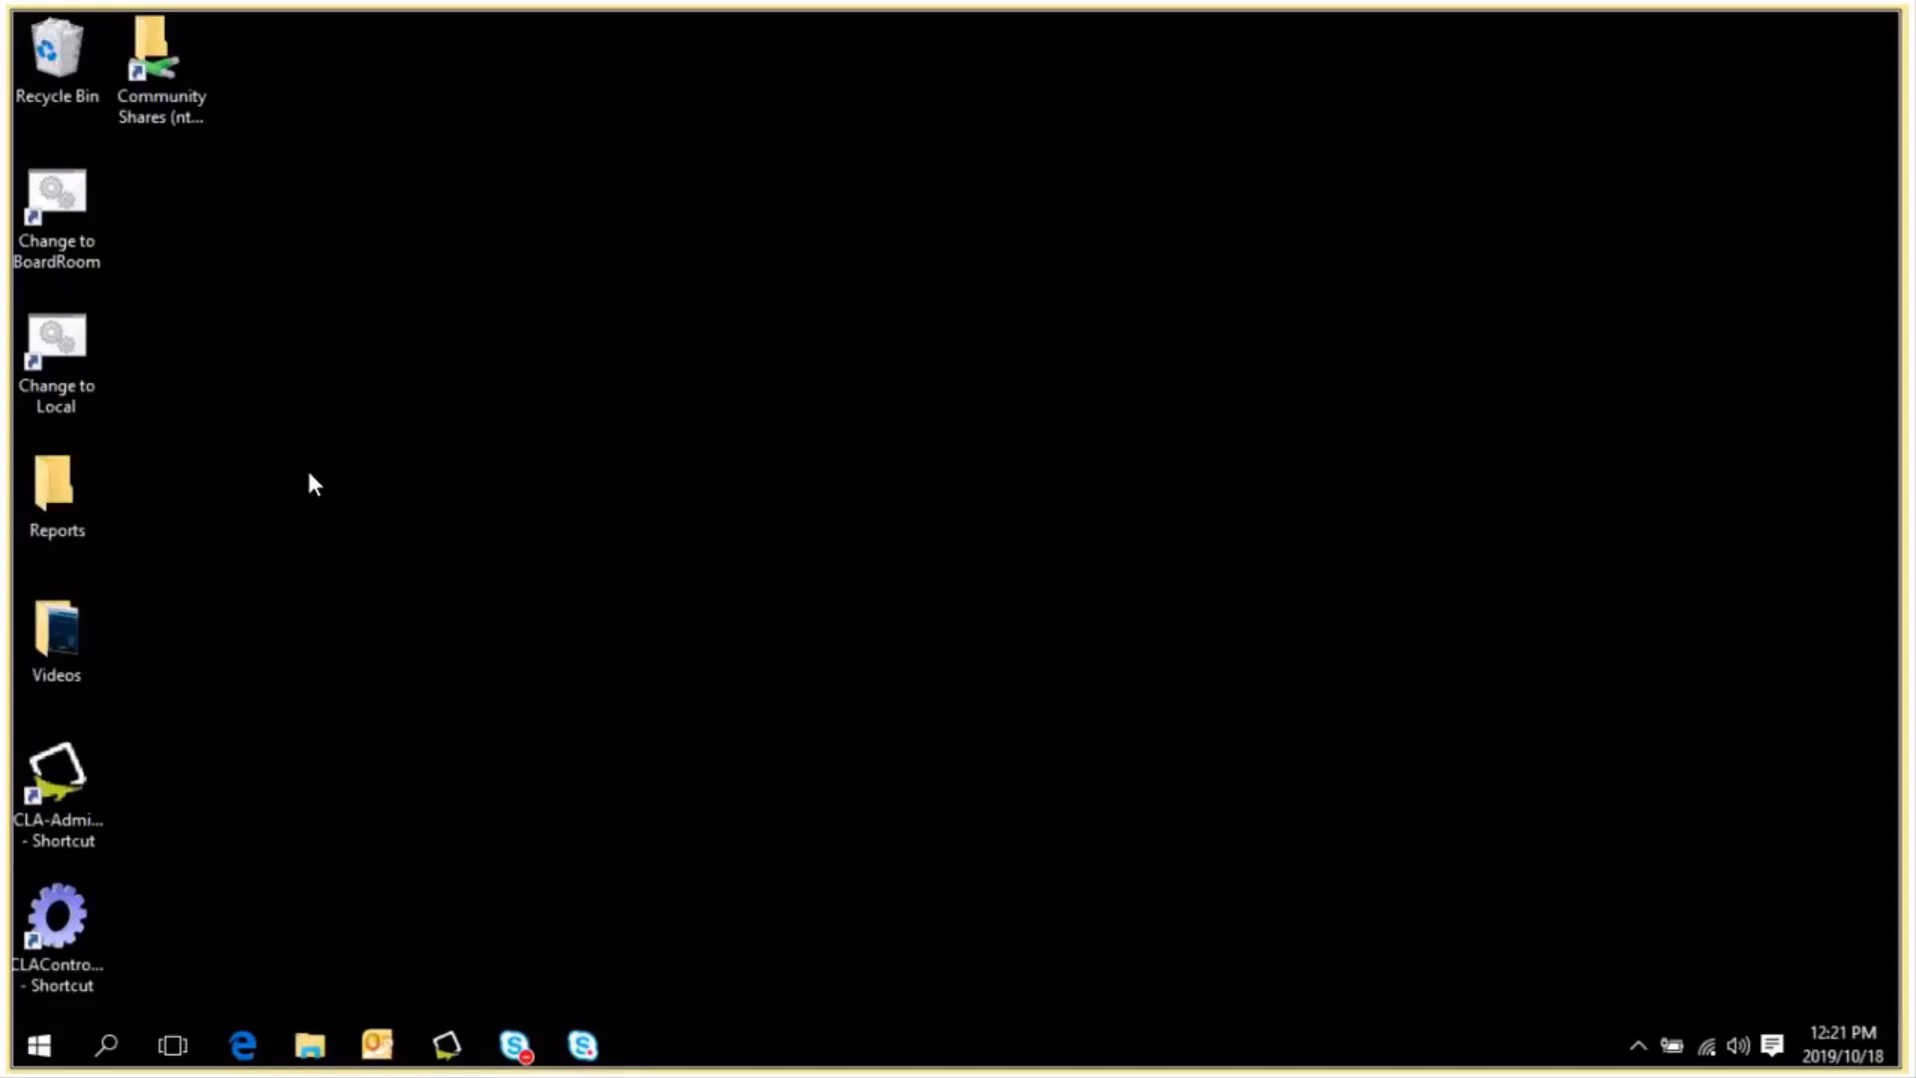
- Switch to the Corporate LAN Advertising administration application and open the desktop wallpaper management module
click(454, 1040)
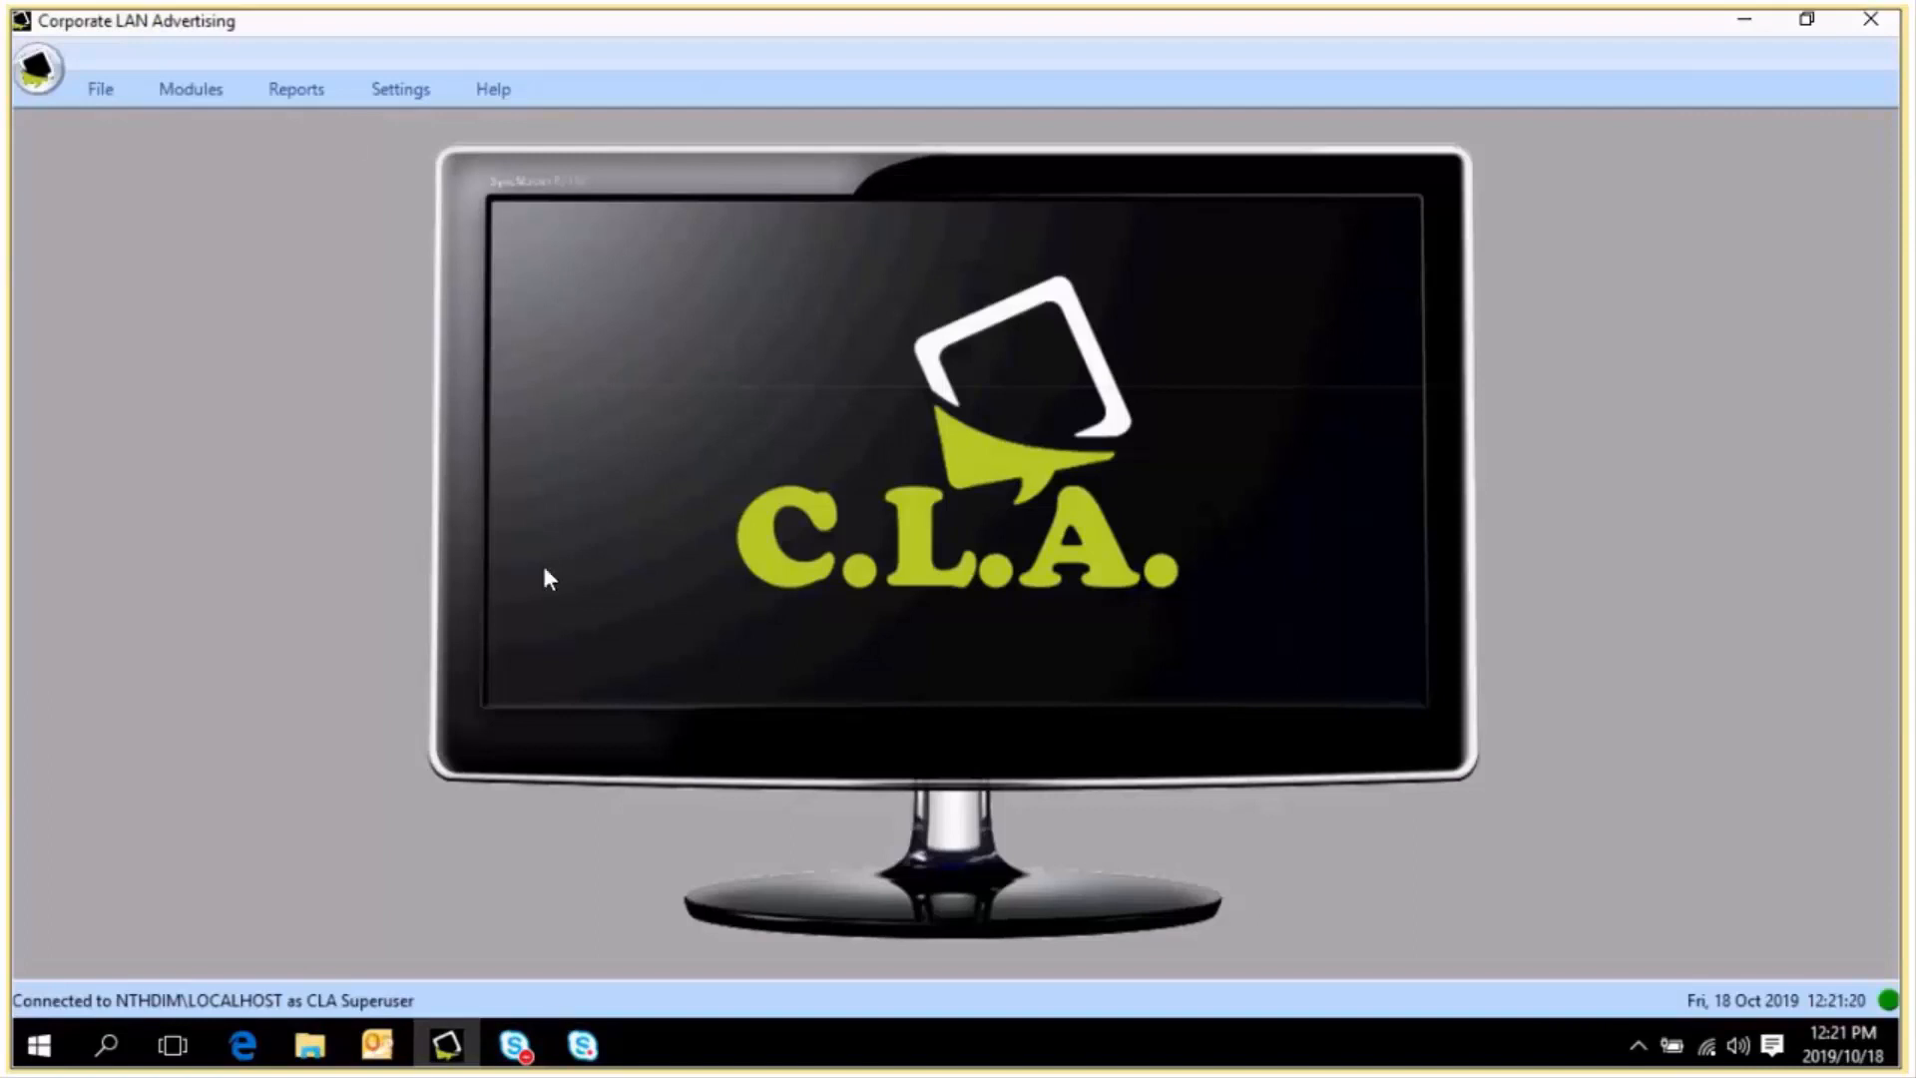
click(223, 91)
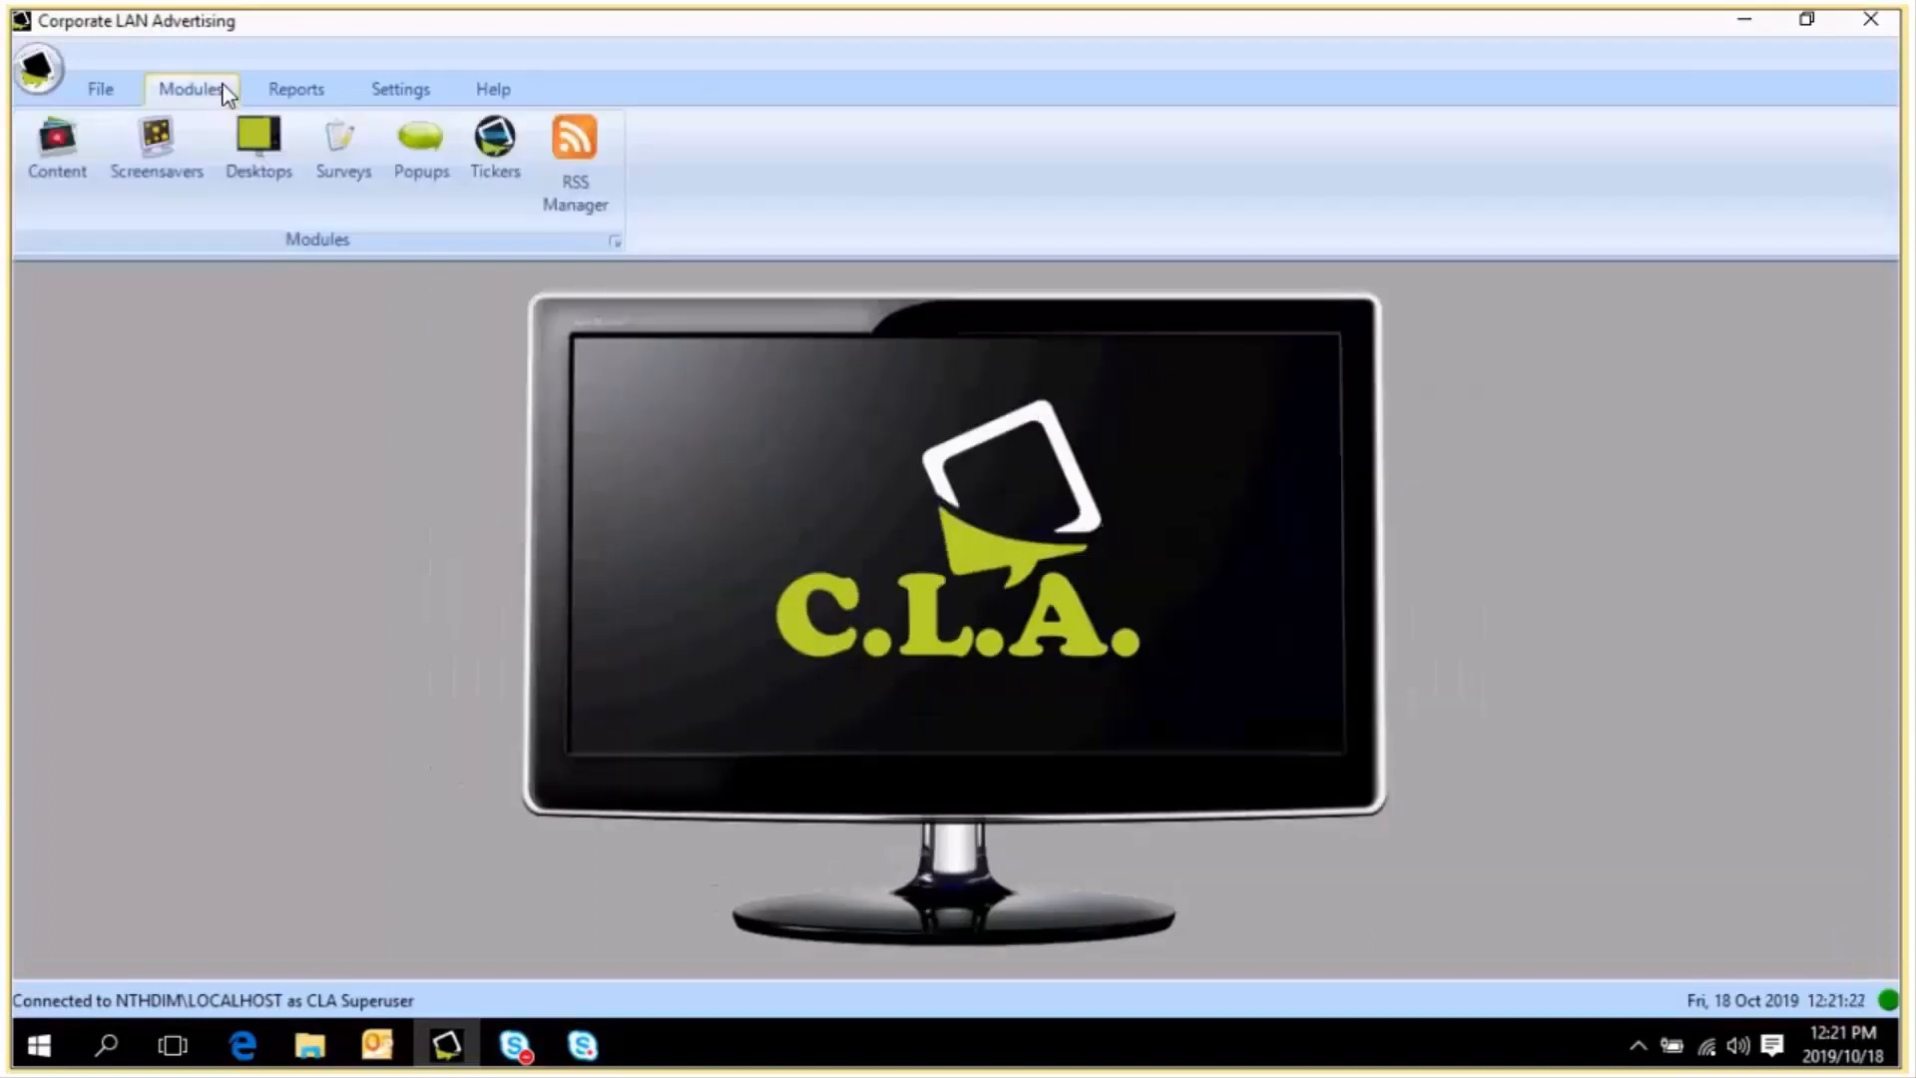
click(264, 172)
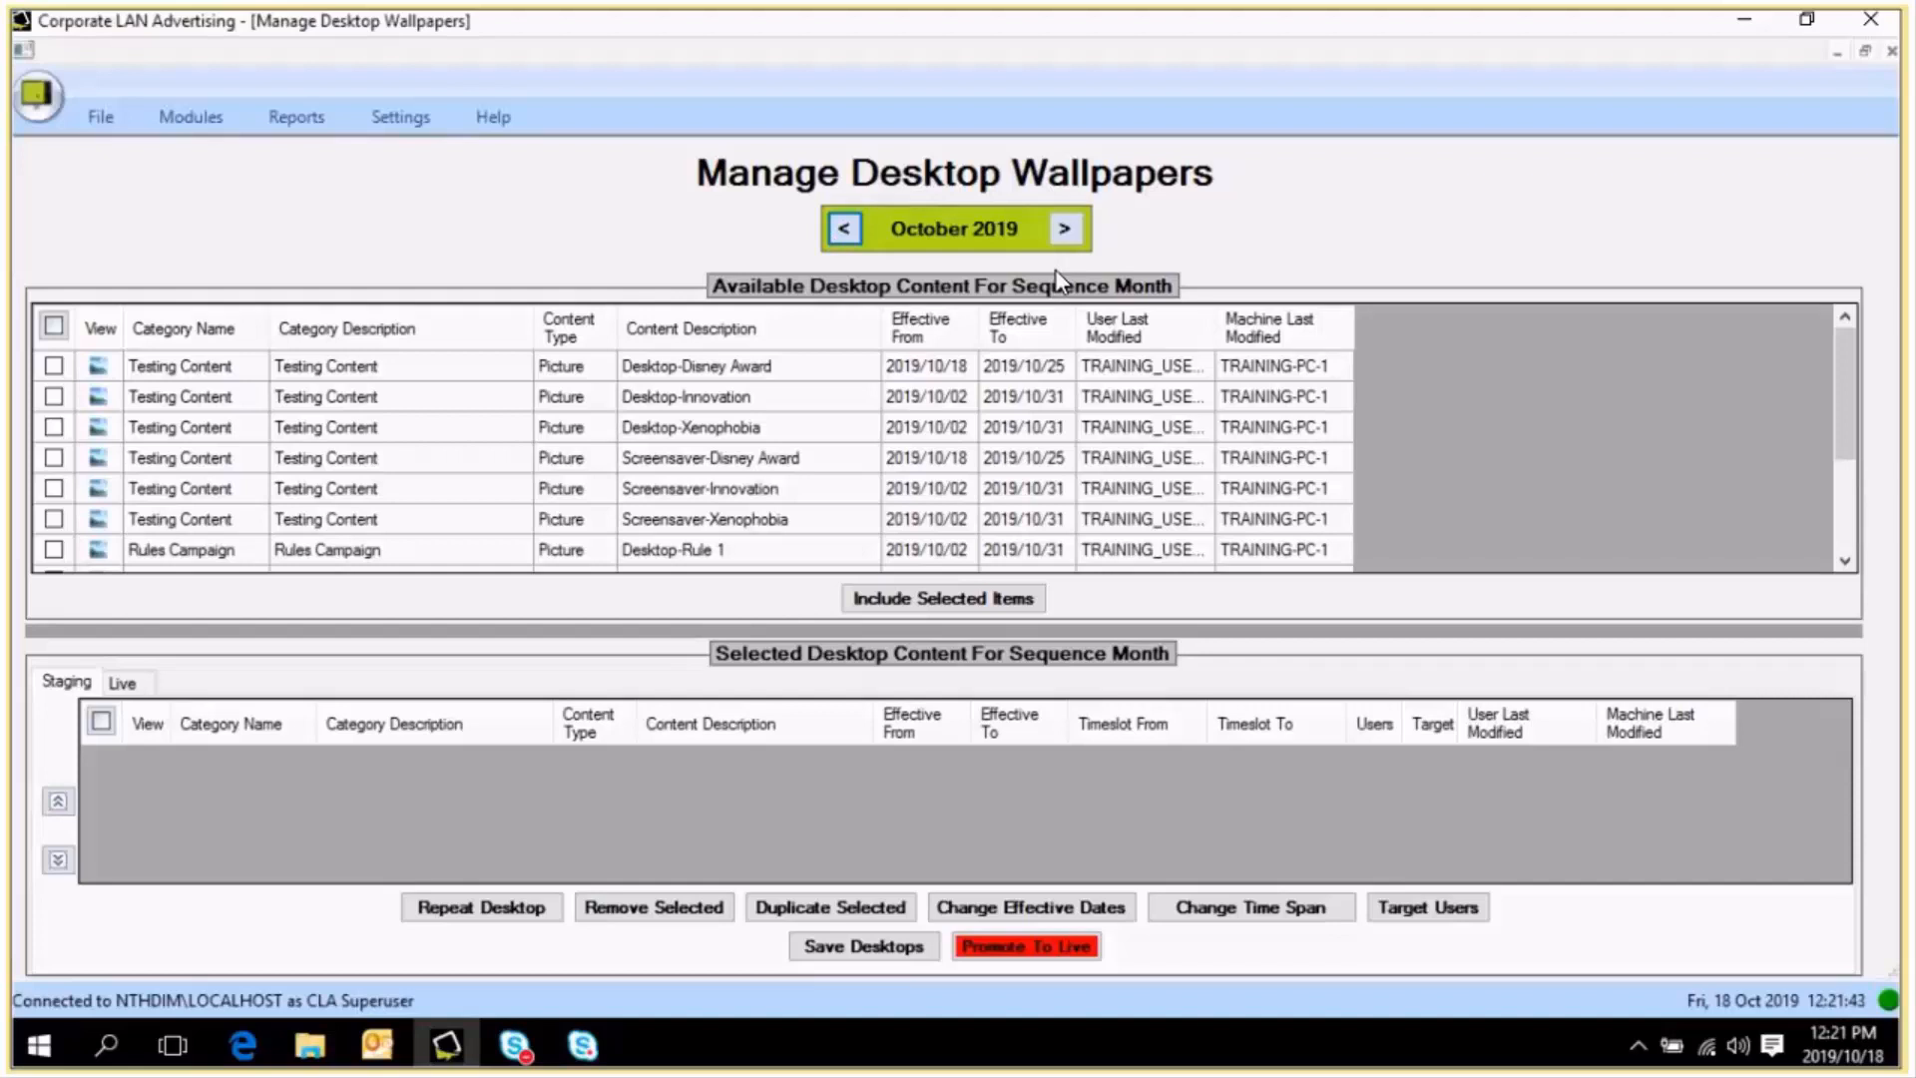
- Check the November 2019 desktop content, return to October 2019 and preview the Desktop-Xenophobia picture
click(1064, 228)
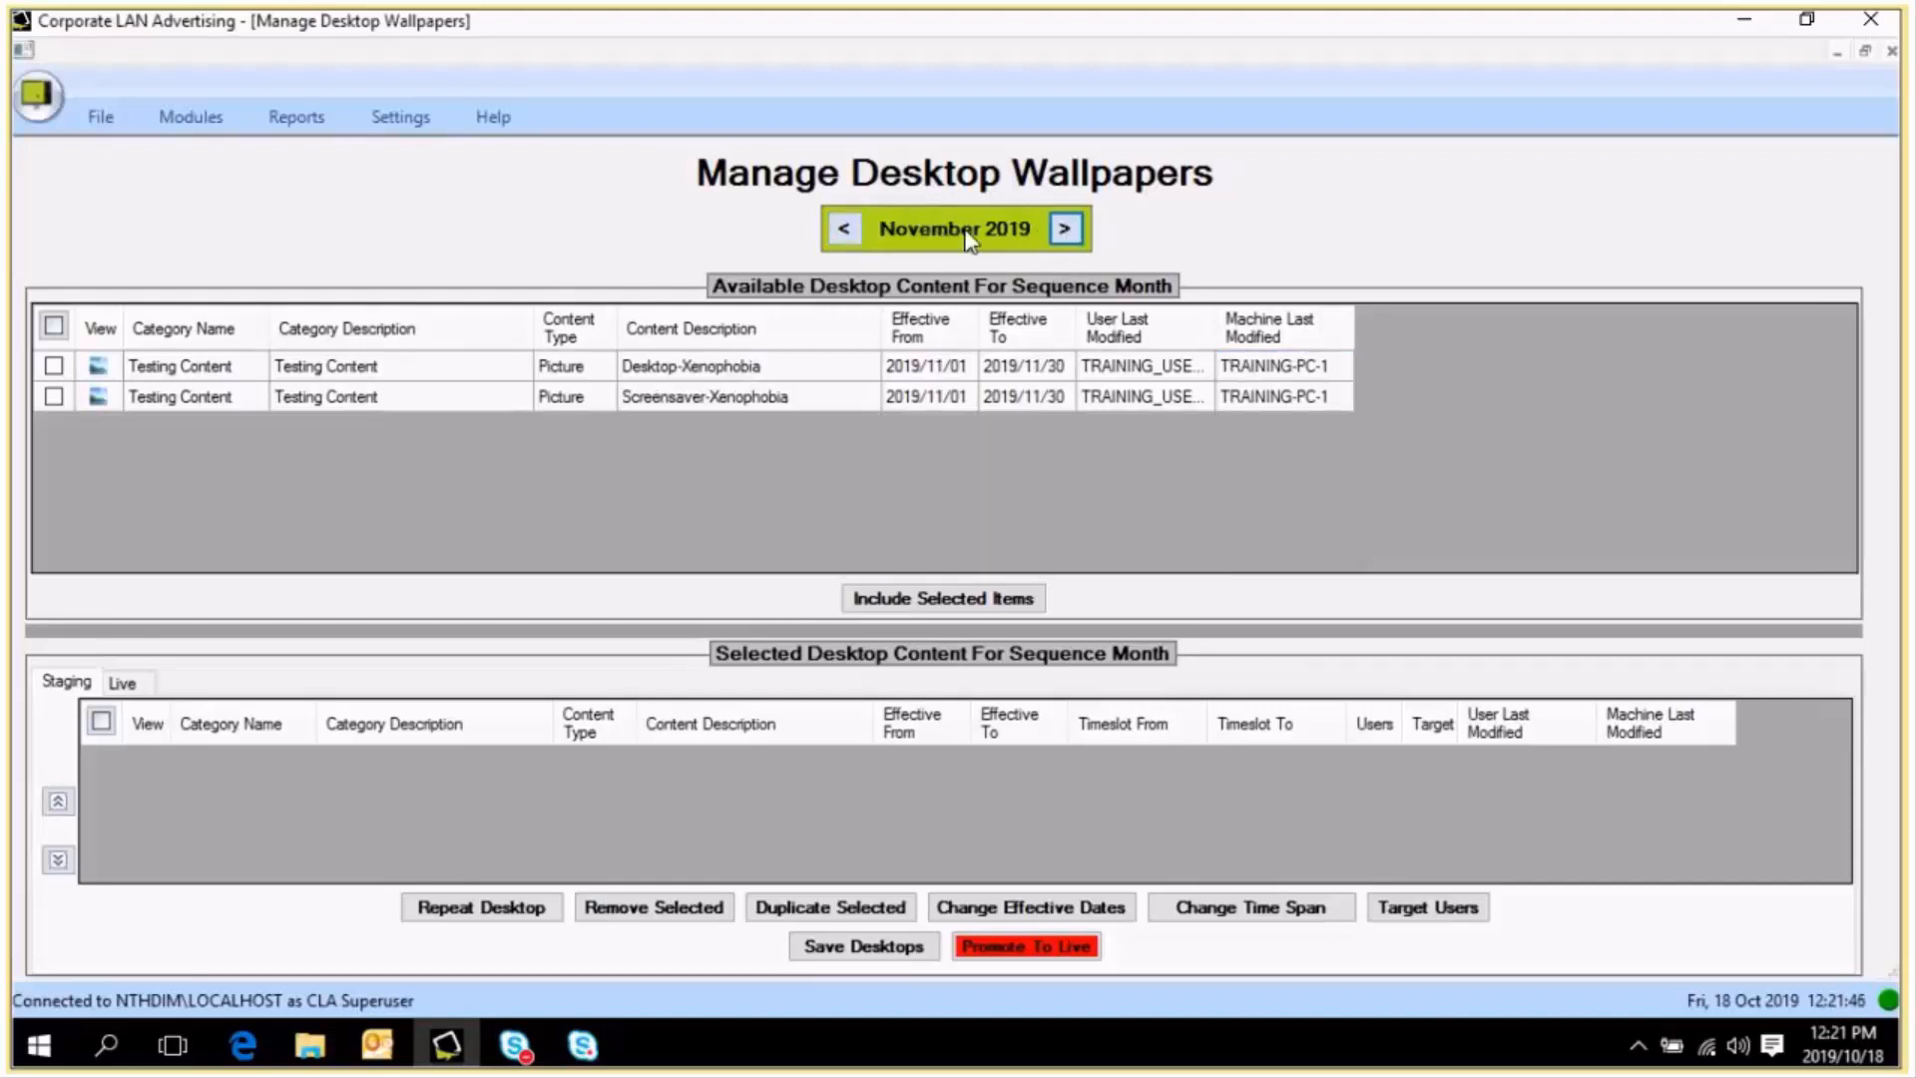
click(845, 229)
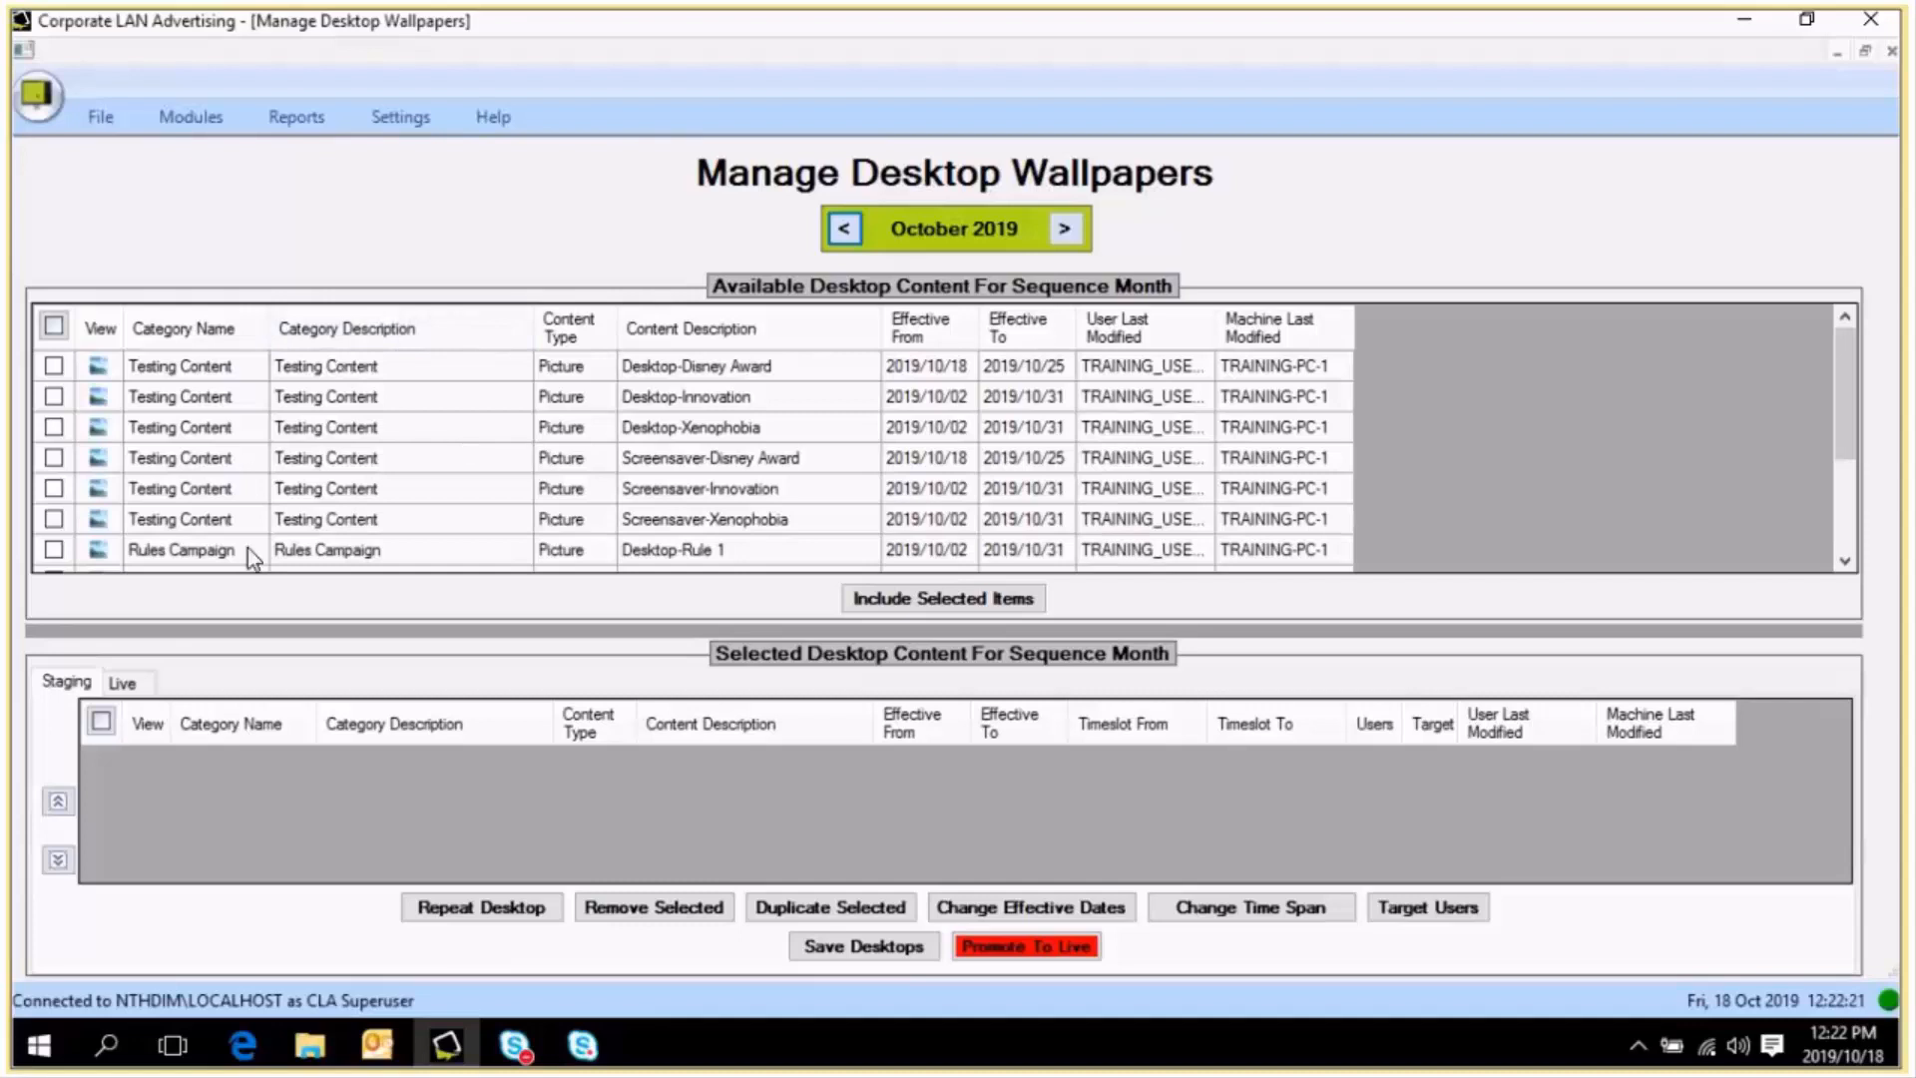
click(98, 427)
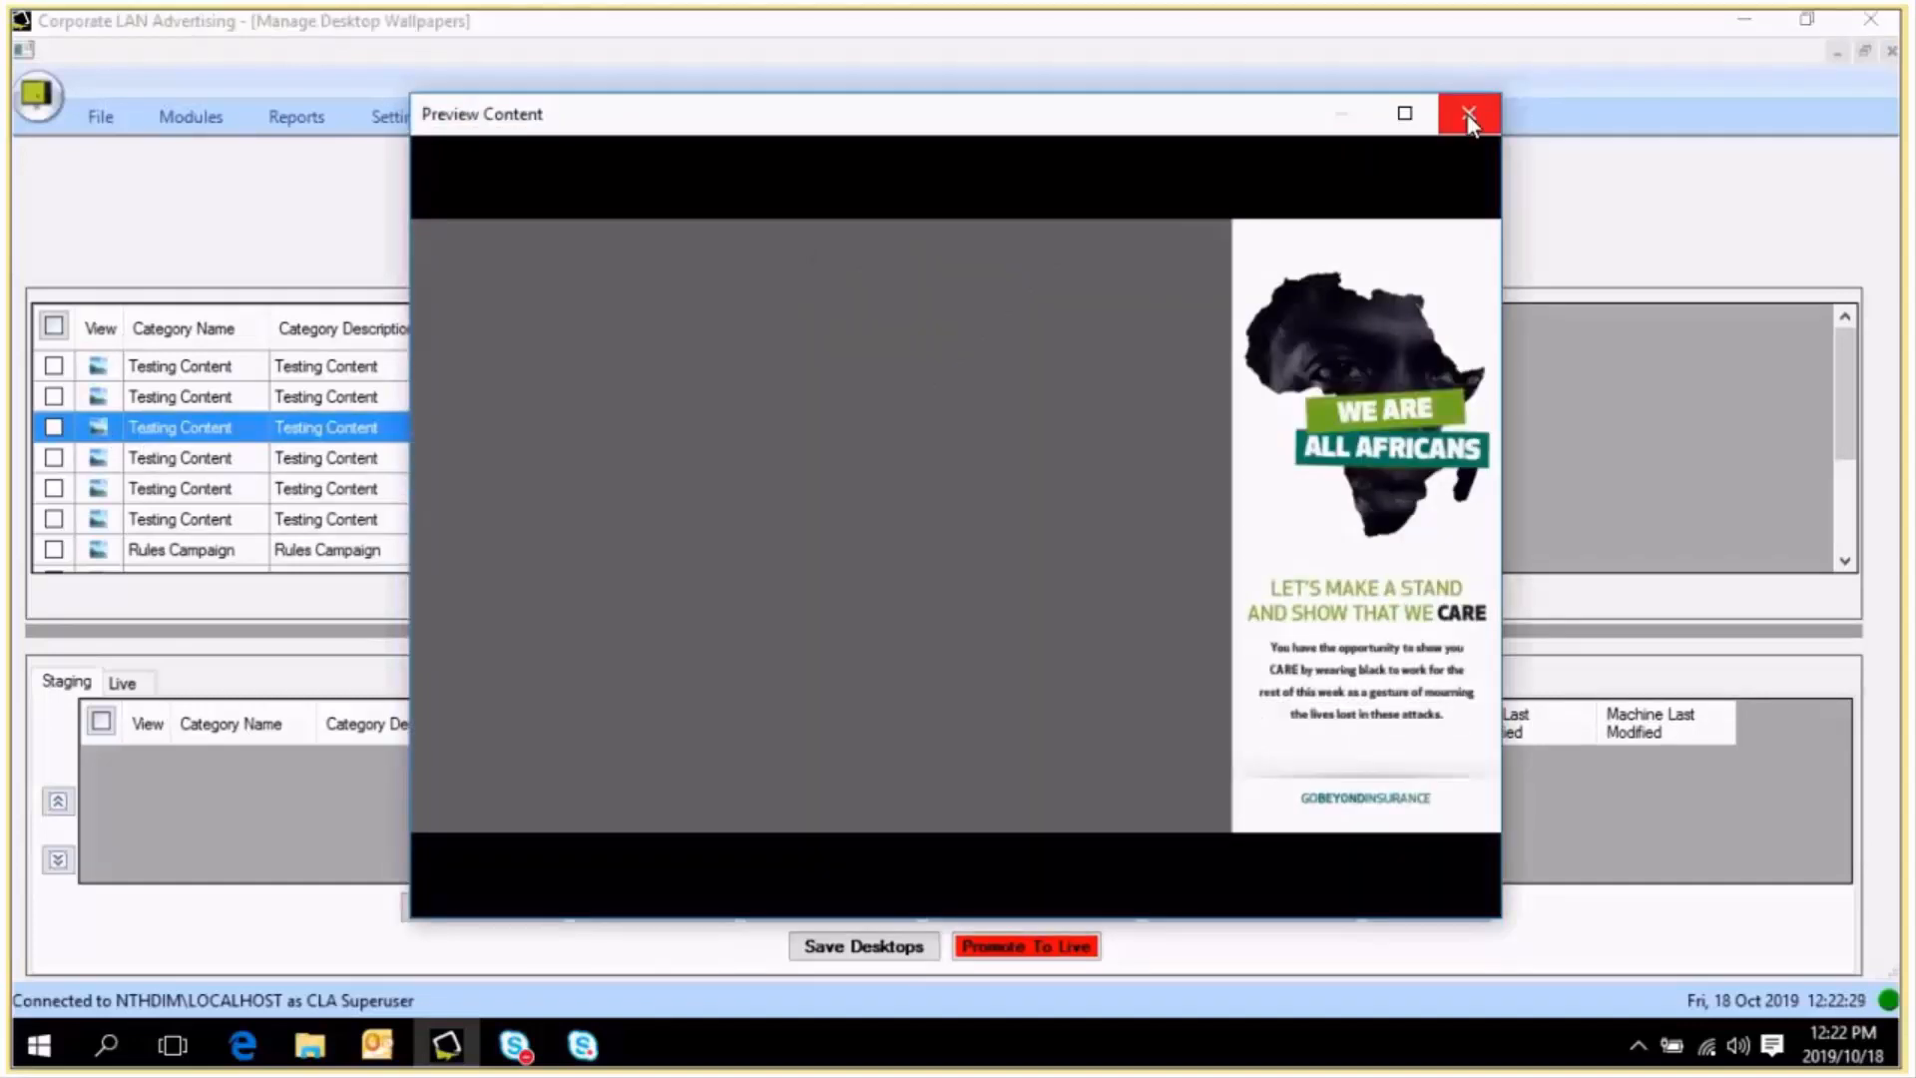
click(1468, 114)
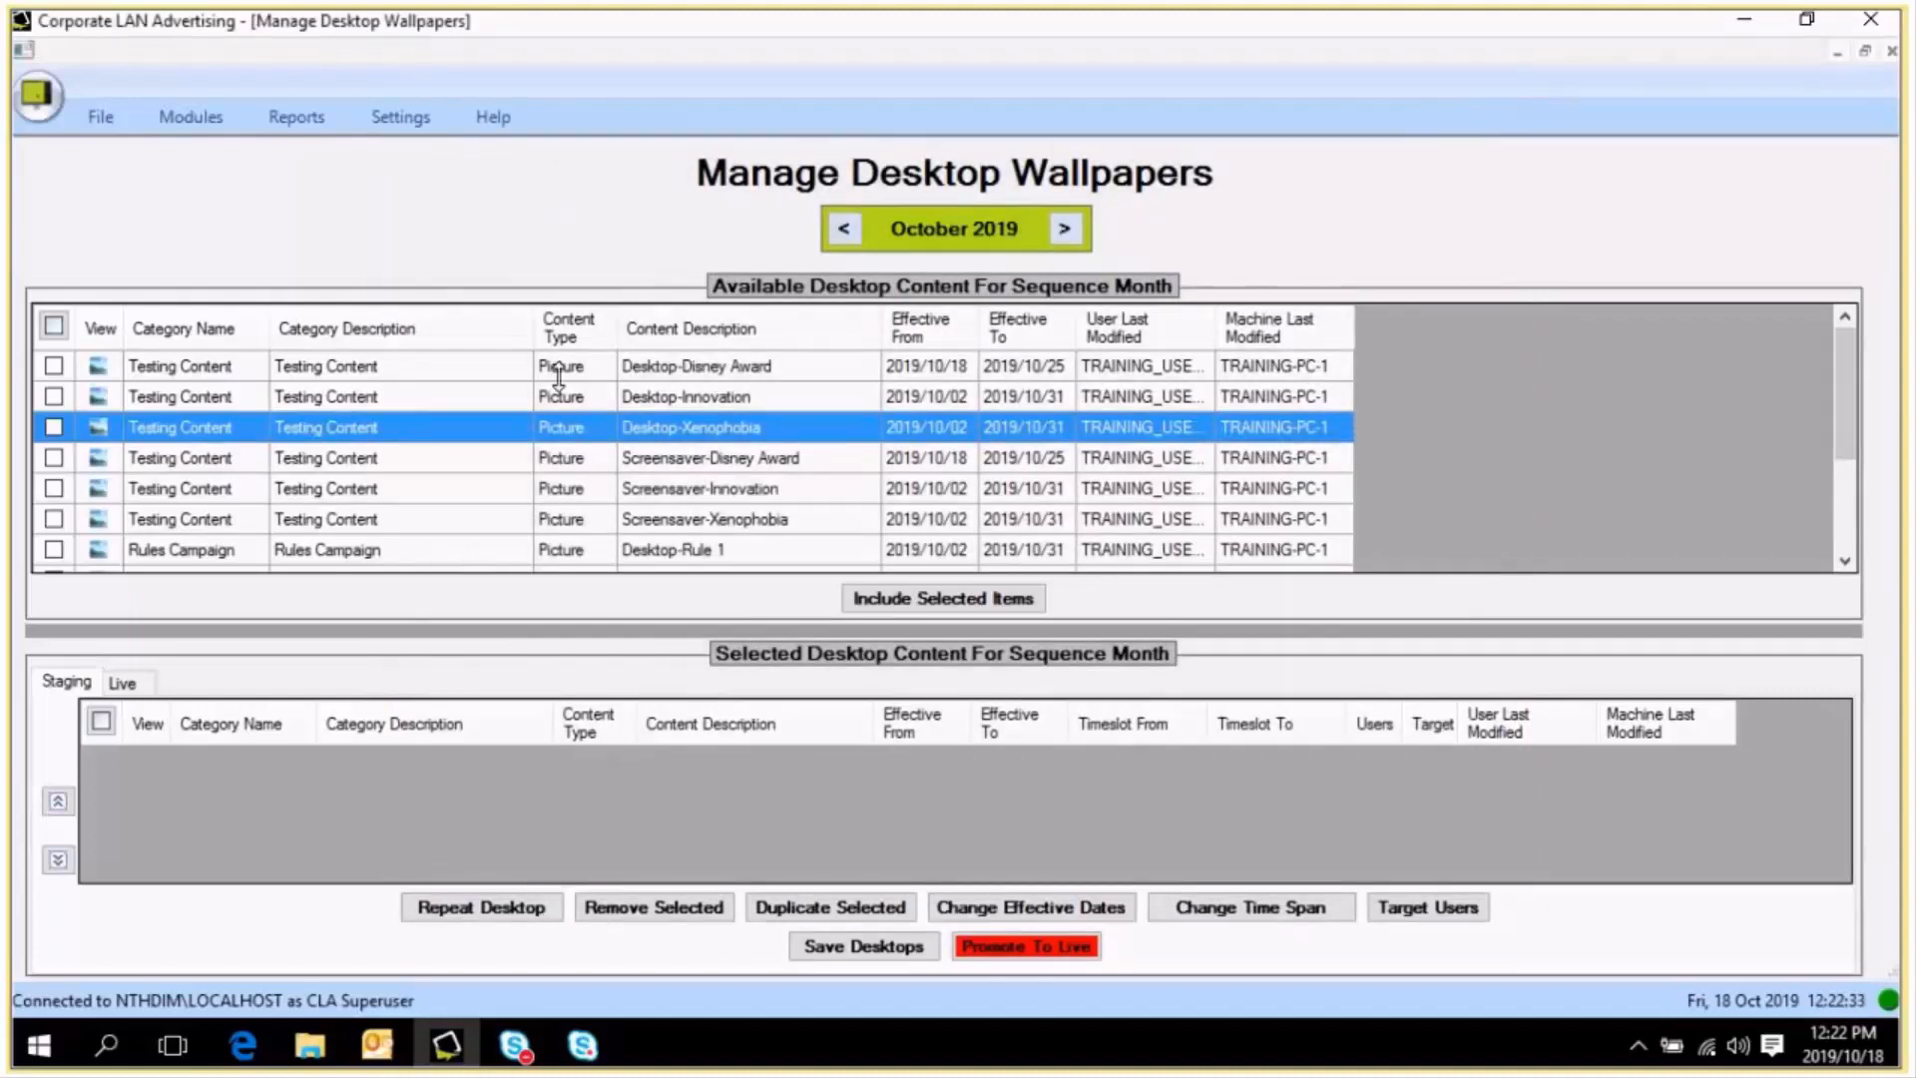
- Include Desktop-Disney Award, Desktop-Innovation and Desktop-Xenophobia in the October 2019 staging sequence
click(55, 367)
click(53, 396)
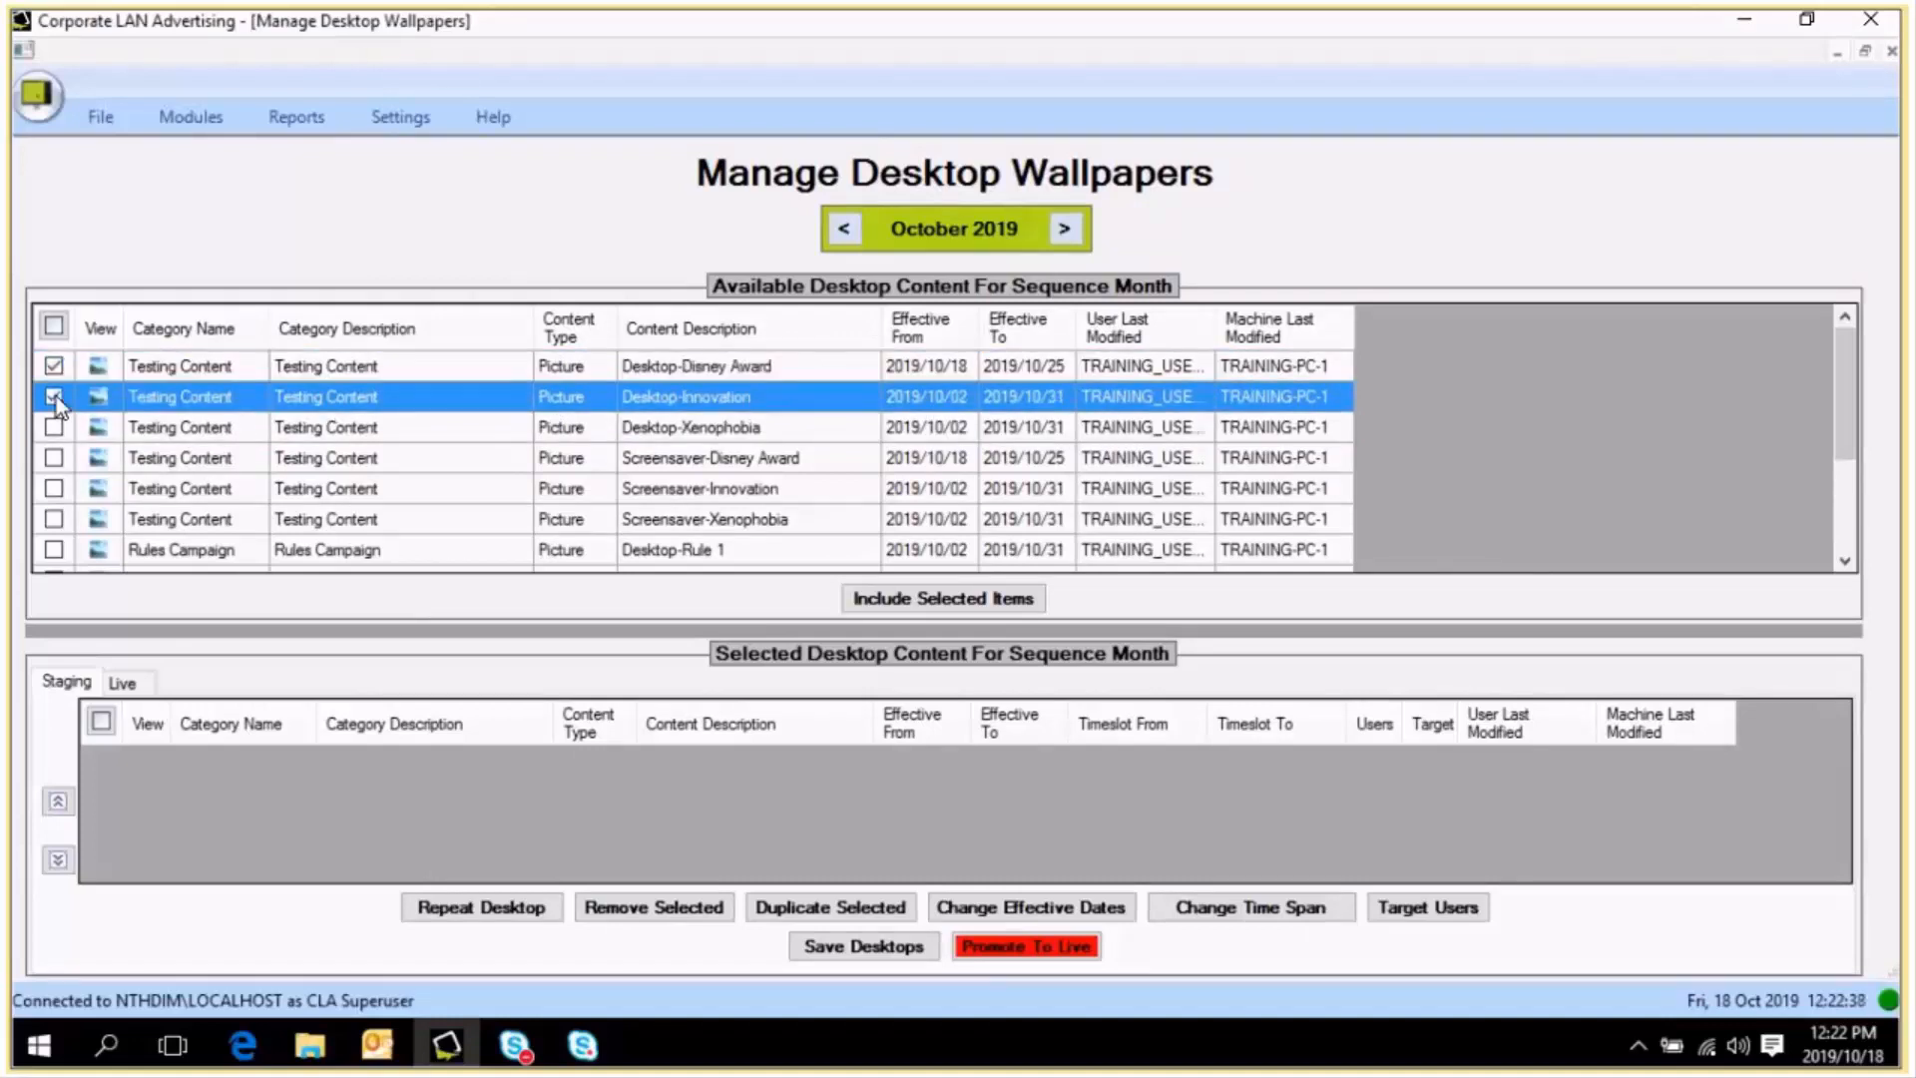
click(54, 427)
click(53, 427)
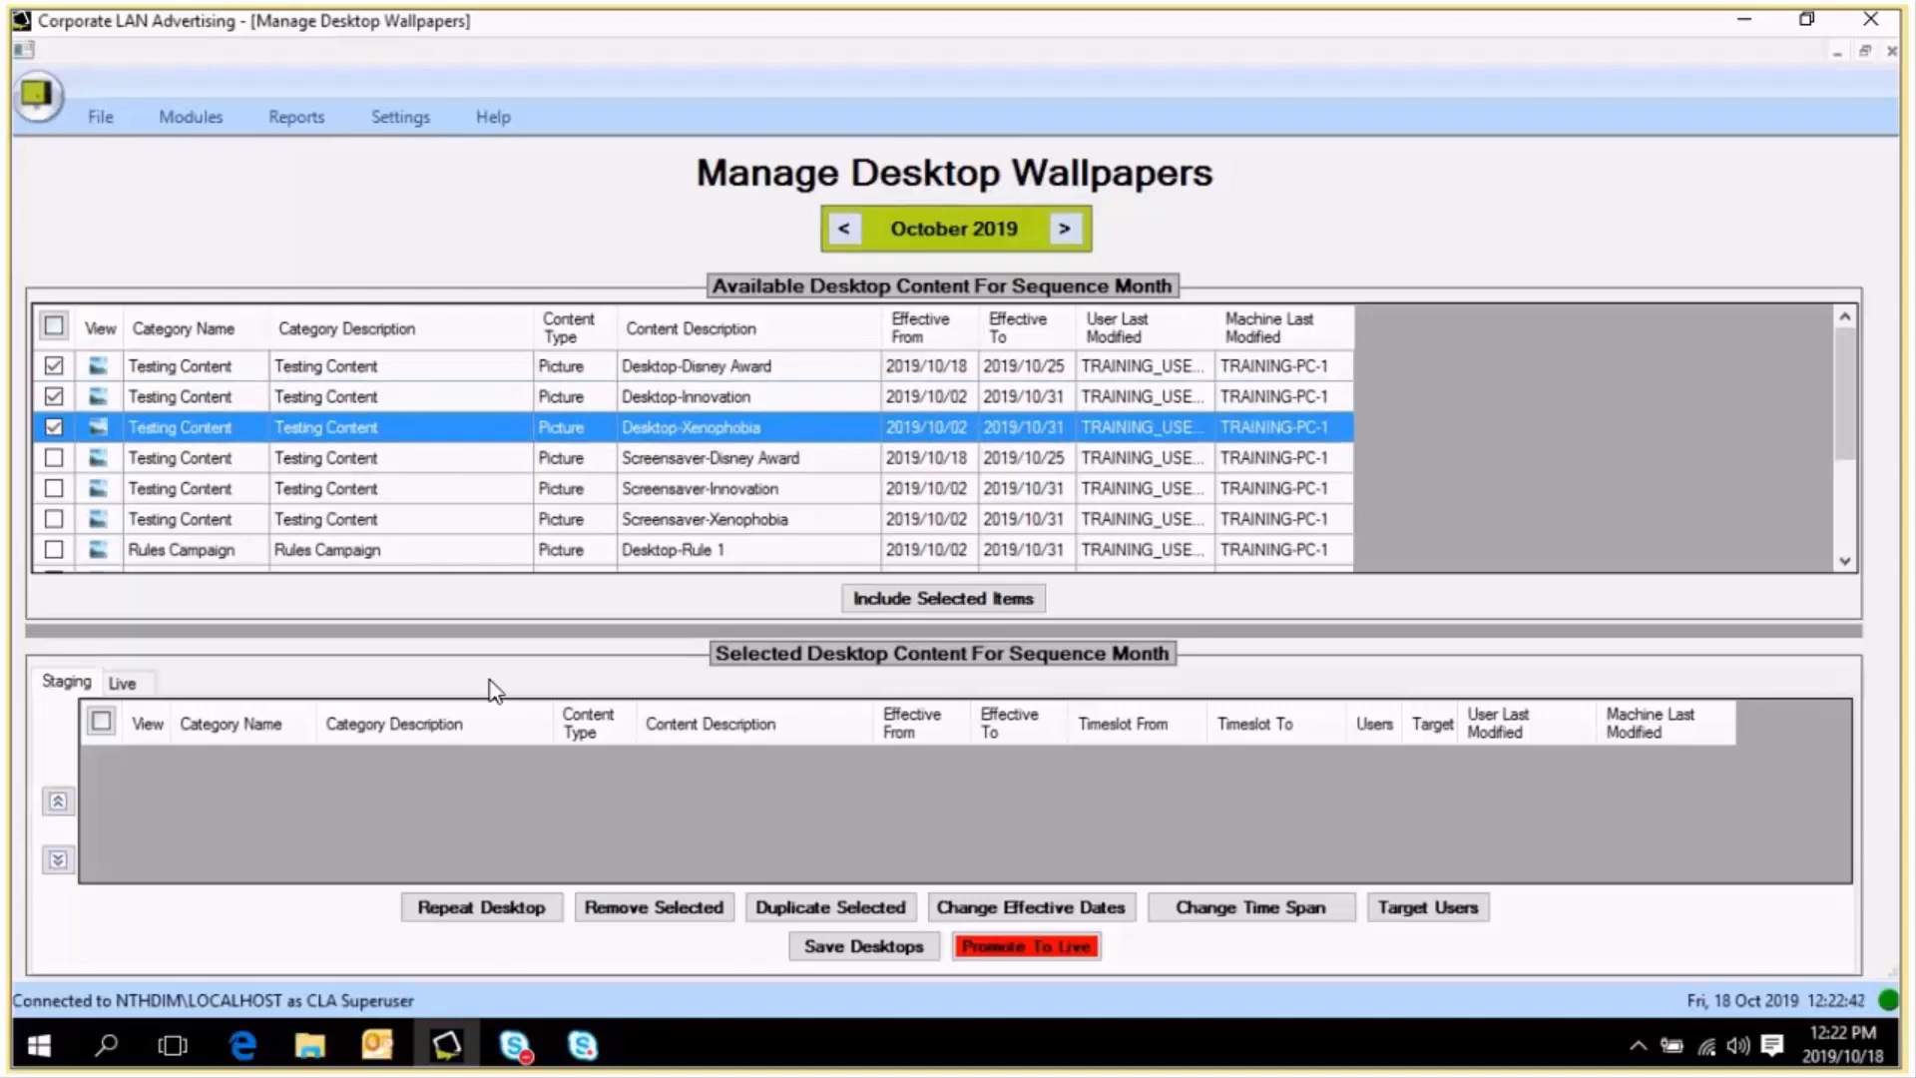
click(944, 601)
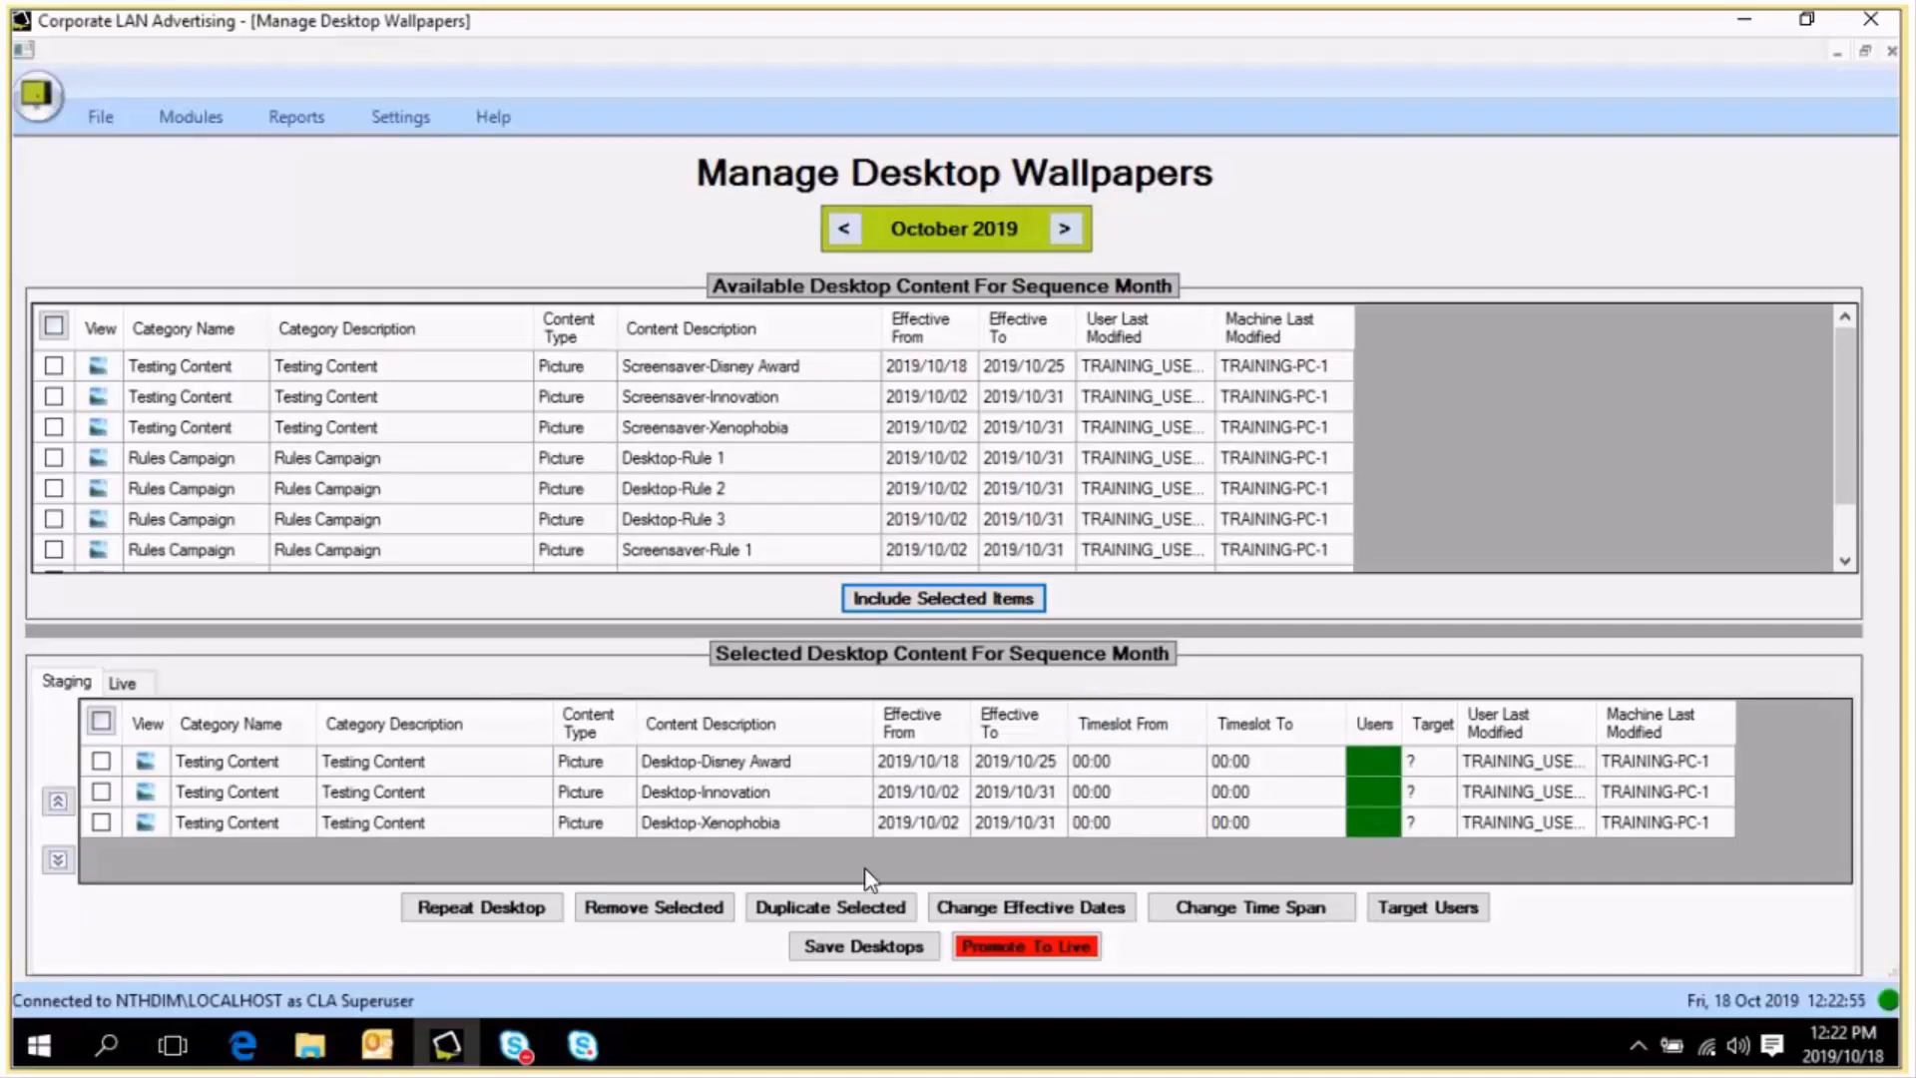
- Move Desktop-Xenophobia to the first place in the staging sequence
click(101, 822)
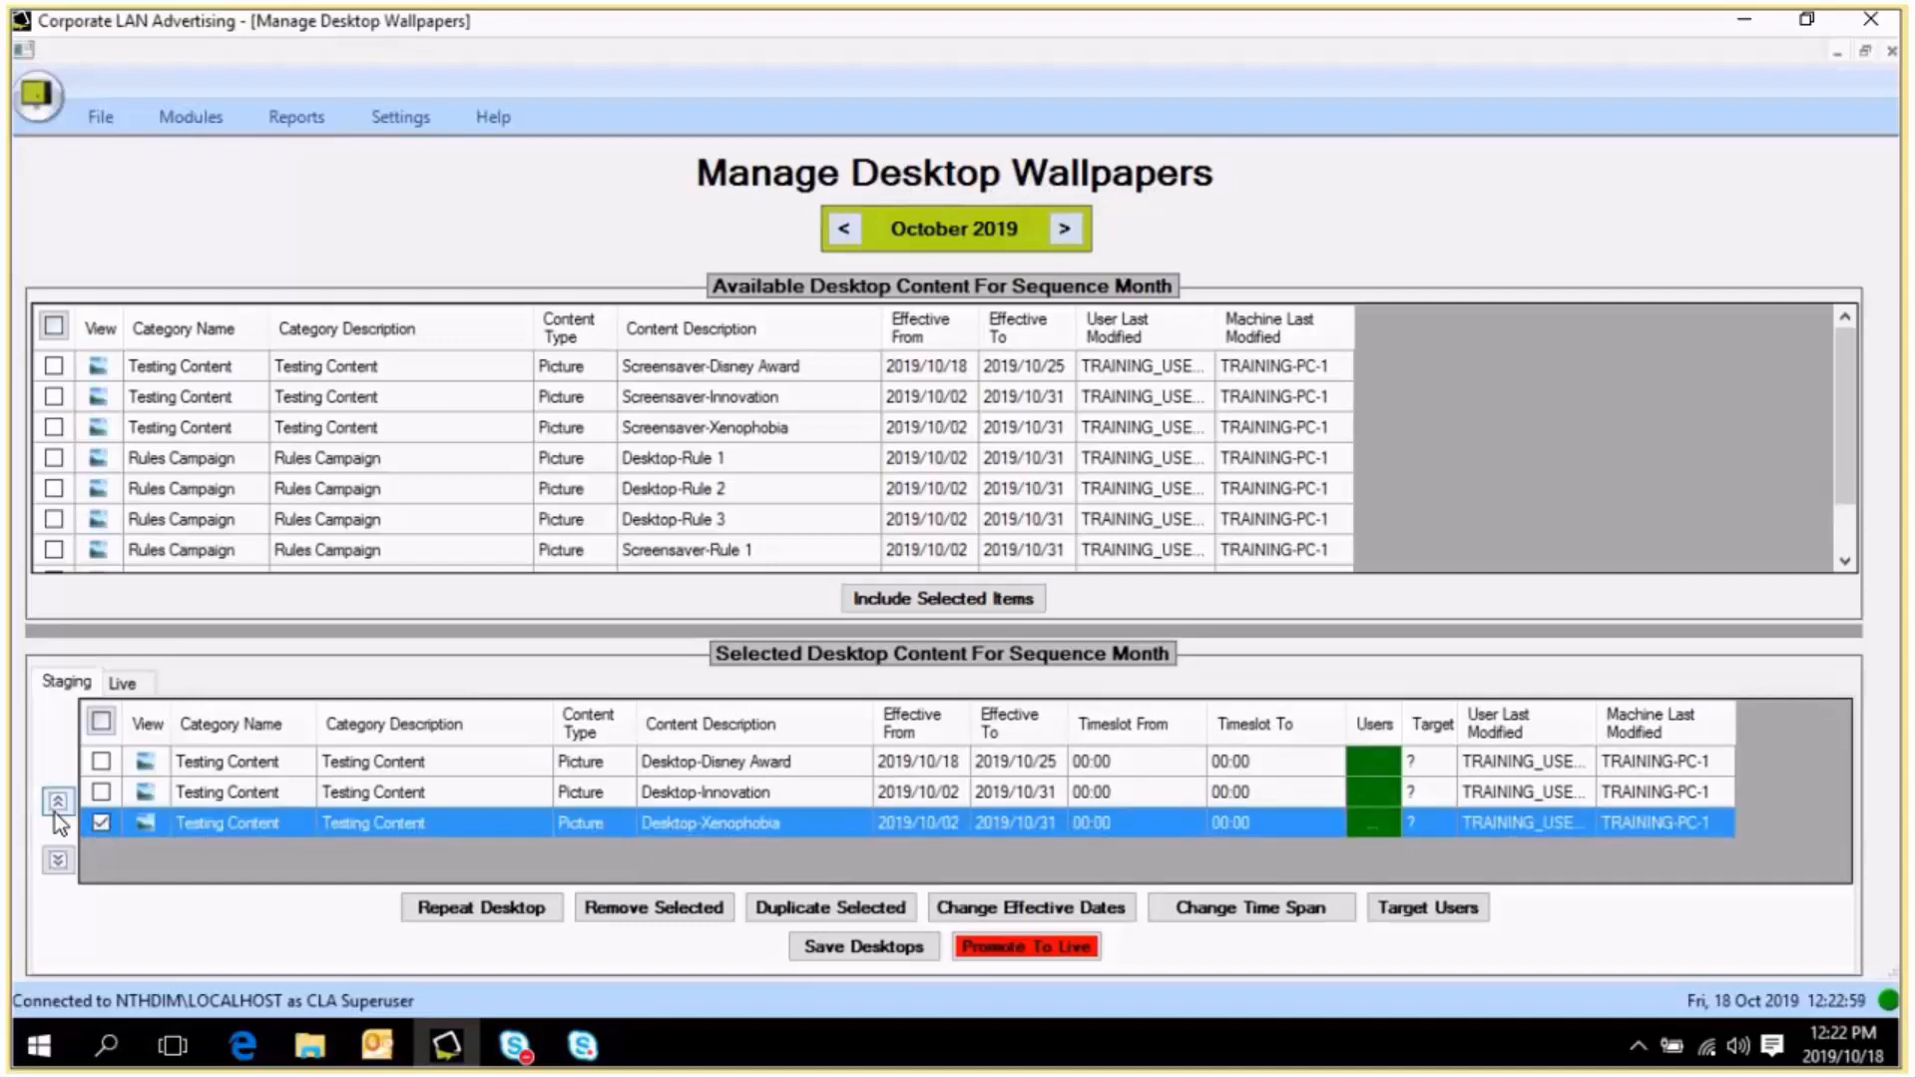
click(57, 801)
click(57, 801)
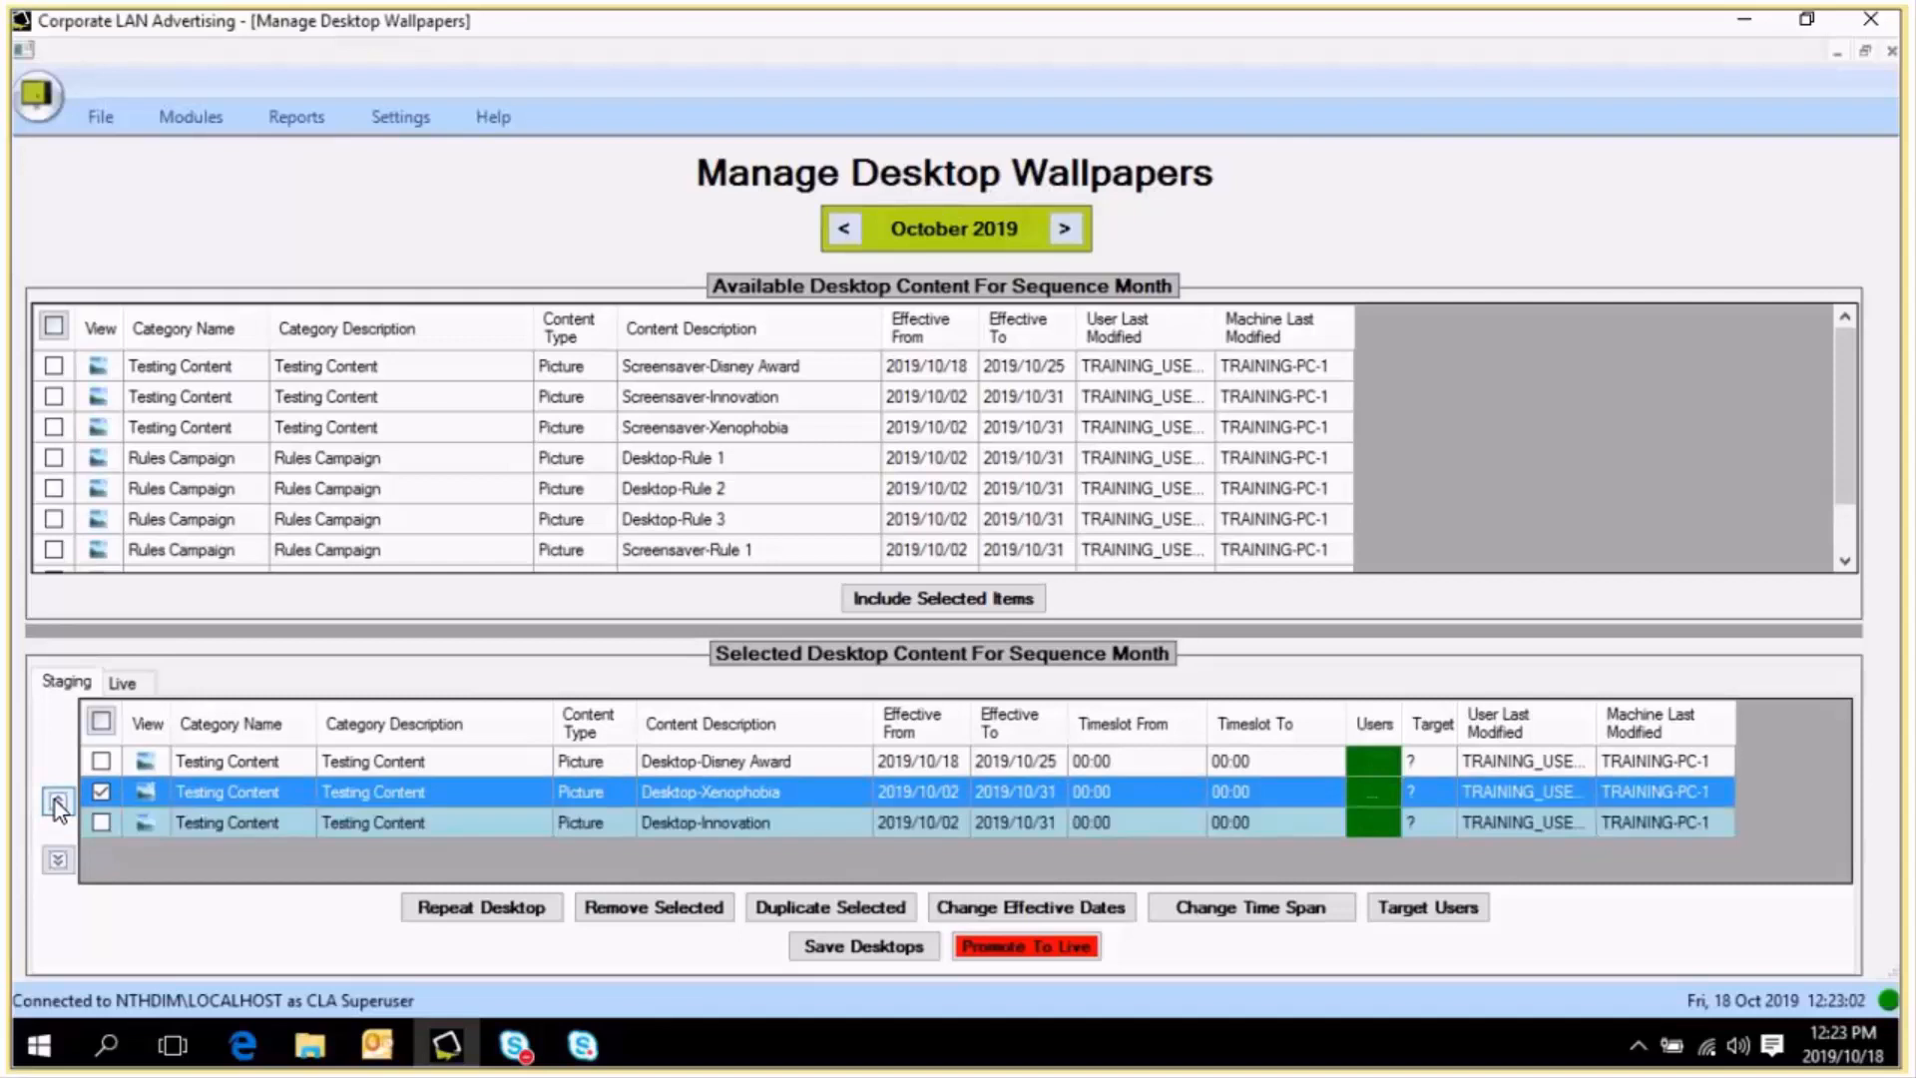
click(57, 802)
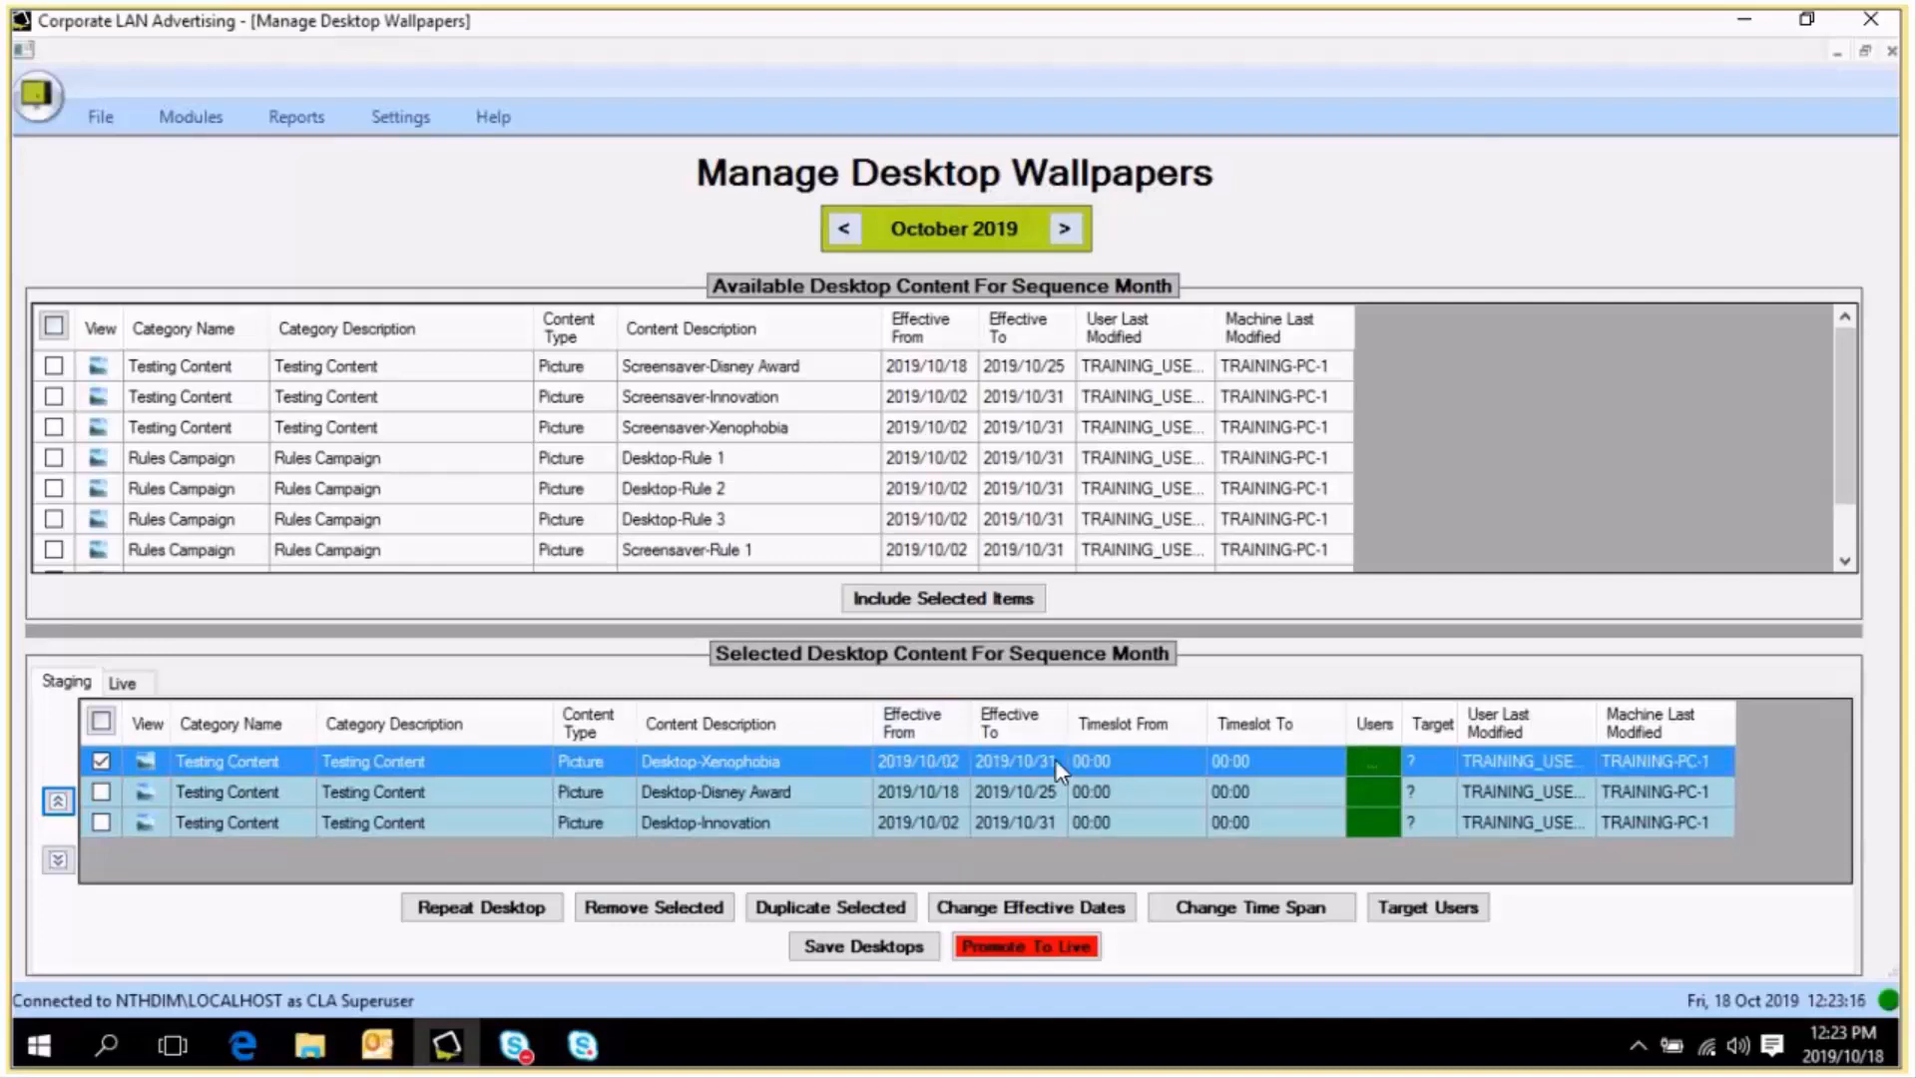
- Set the effective dates of Desktop-Xenophobia in staging from 18 October to 21 October 2019
double_click(942, 764)
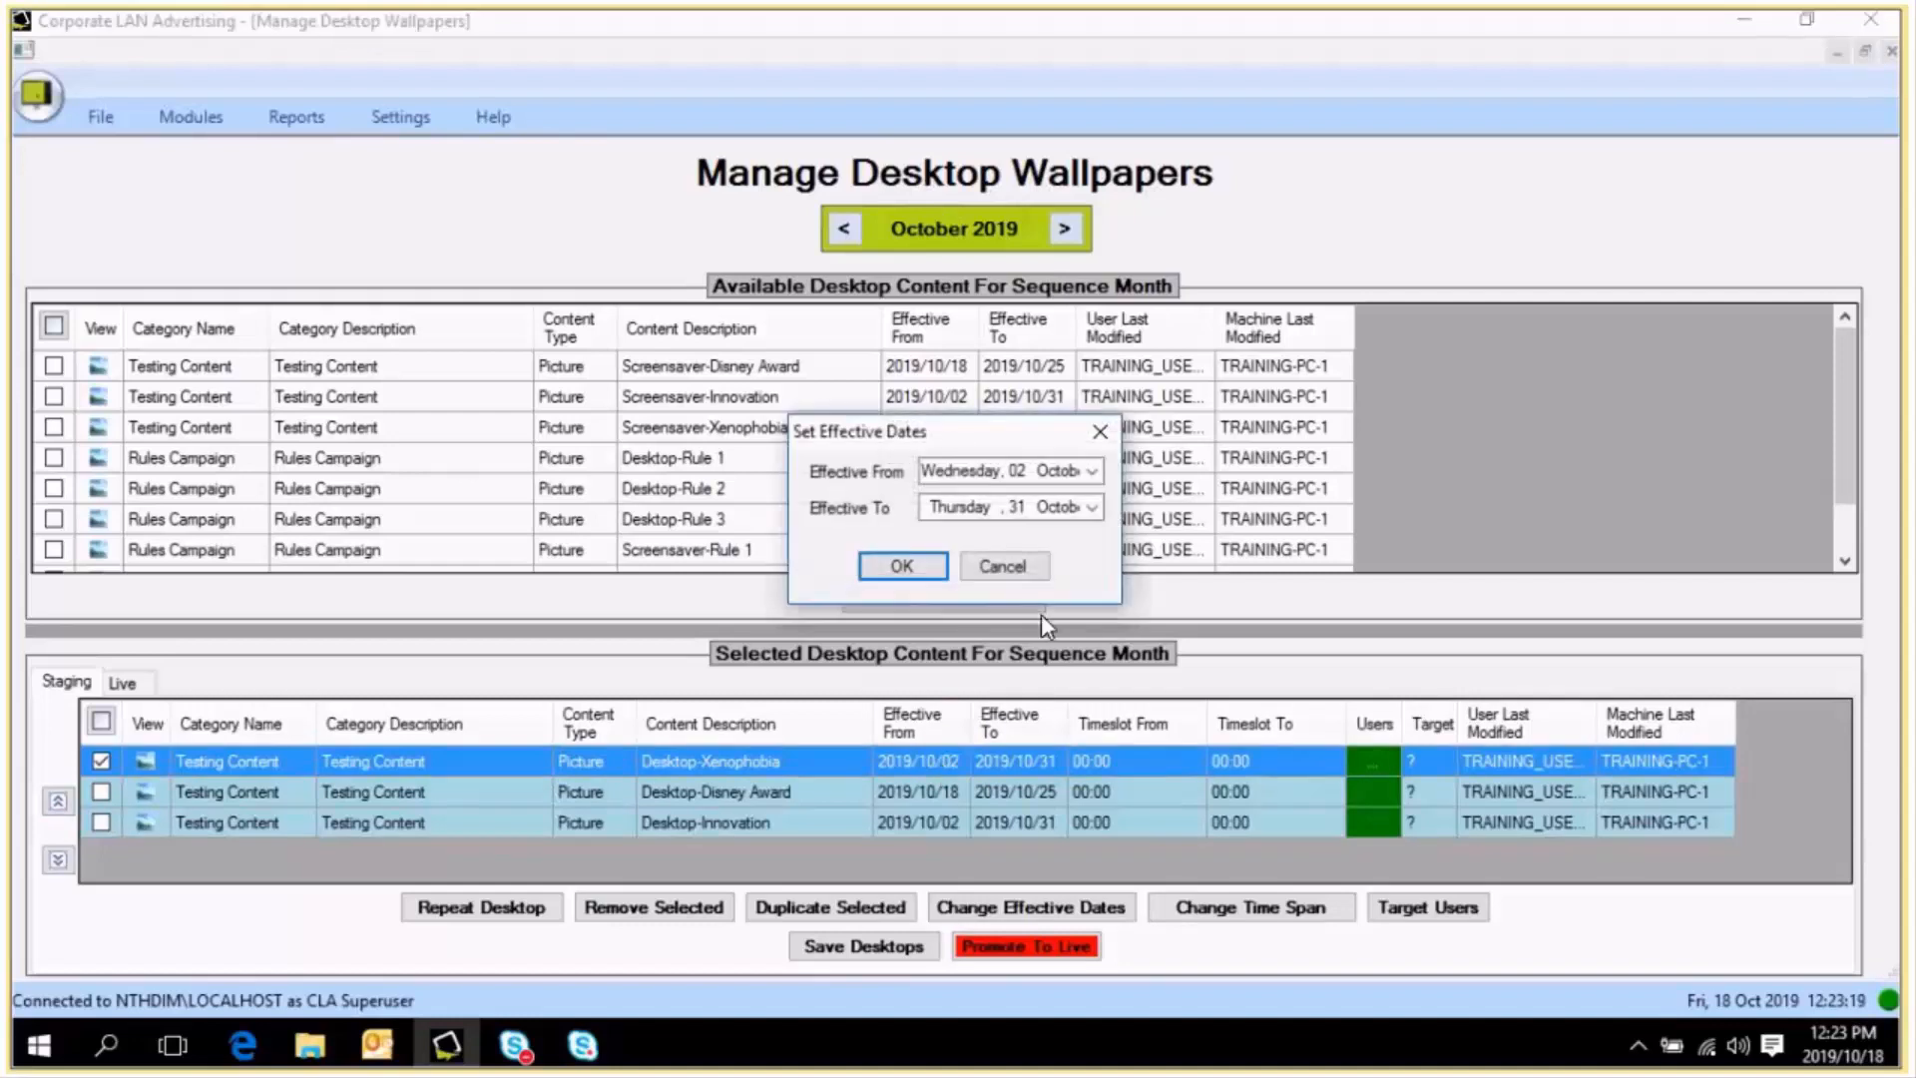
click(1093, 471)
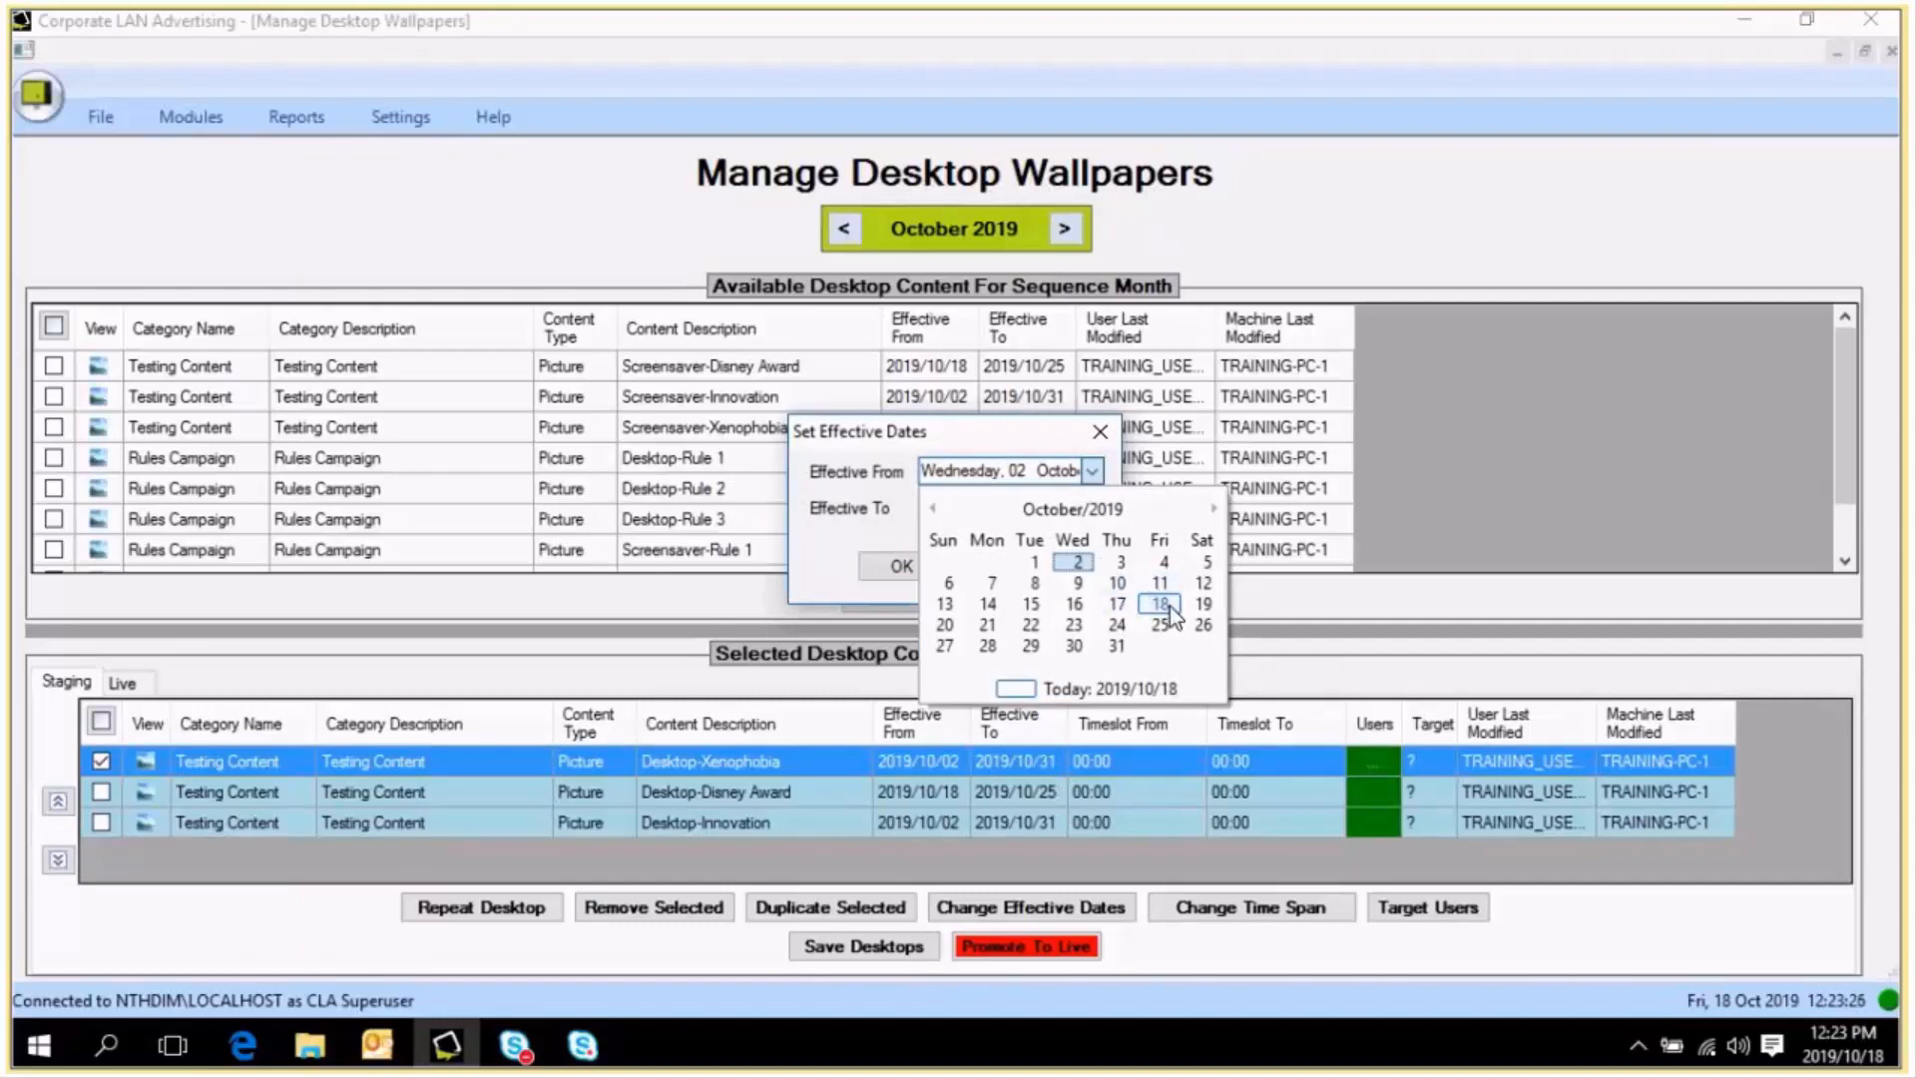
click(1159, 604)
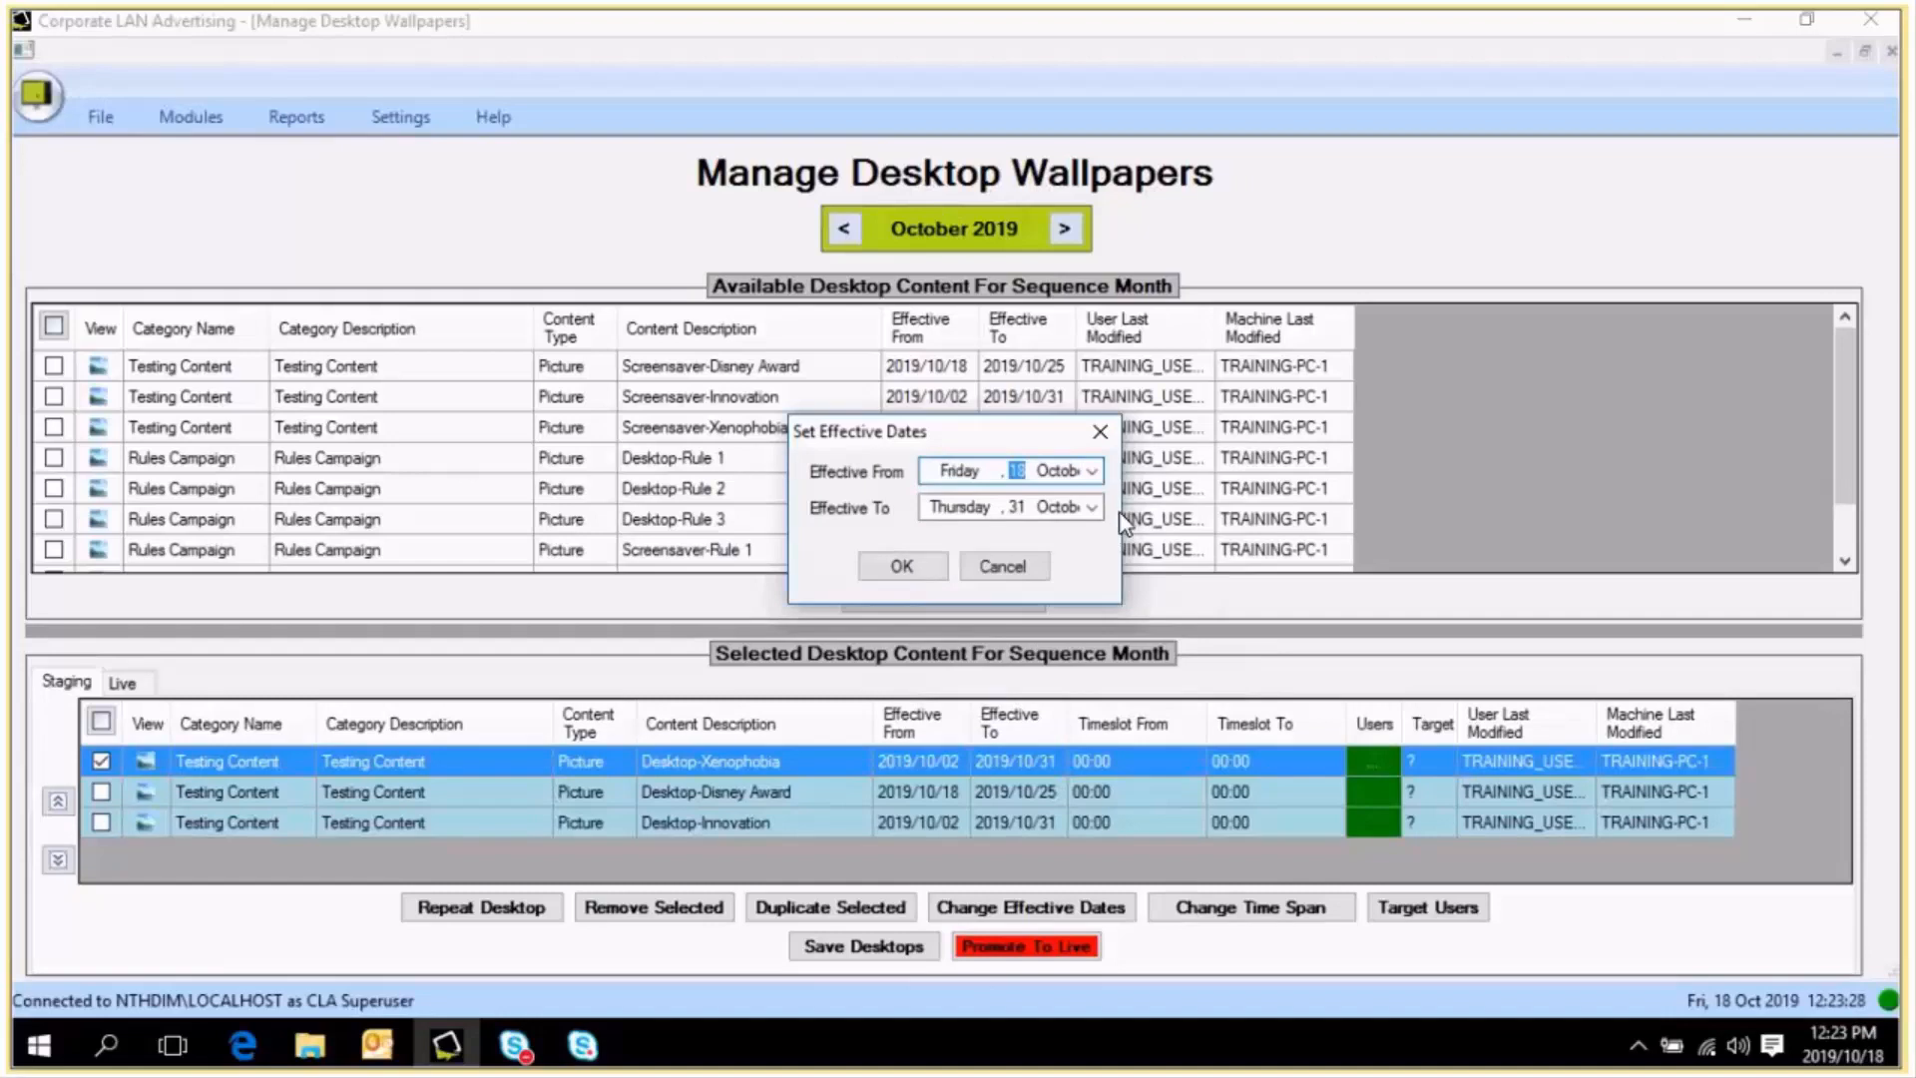
click(1094, 507)
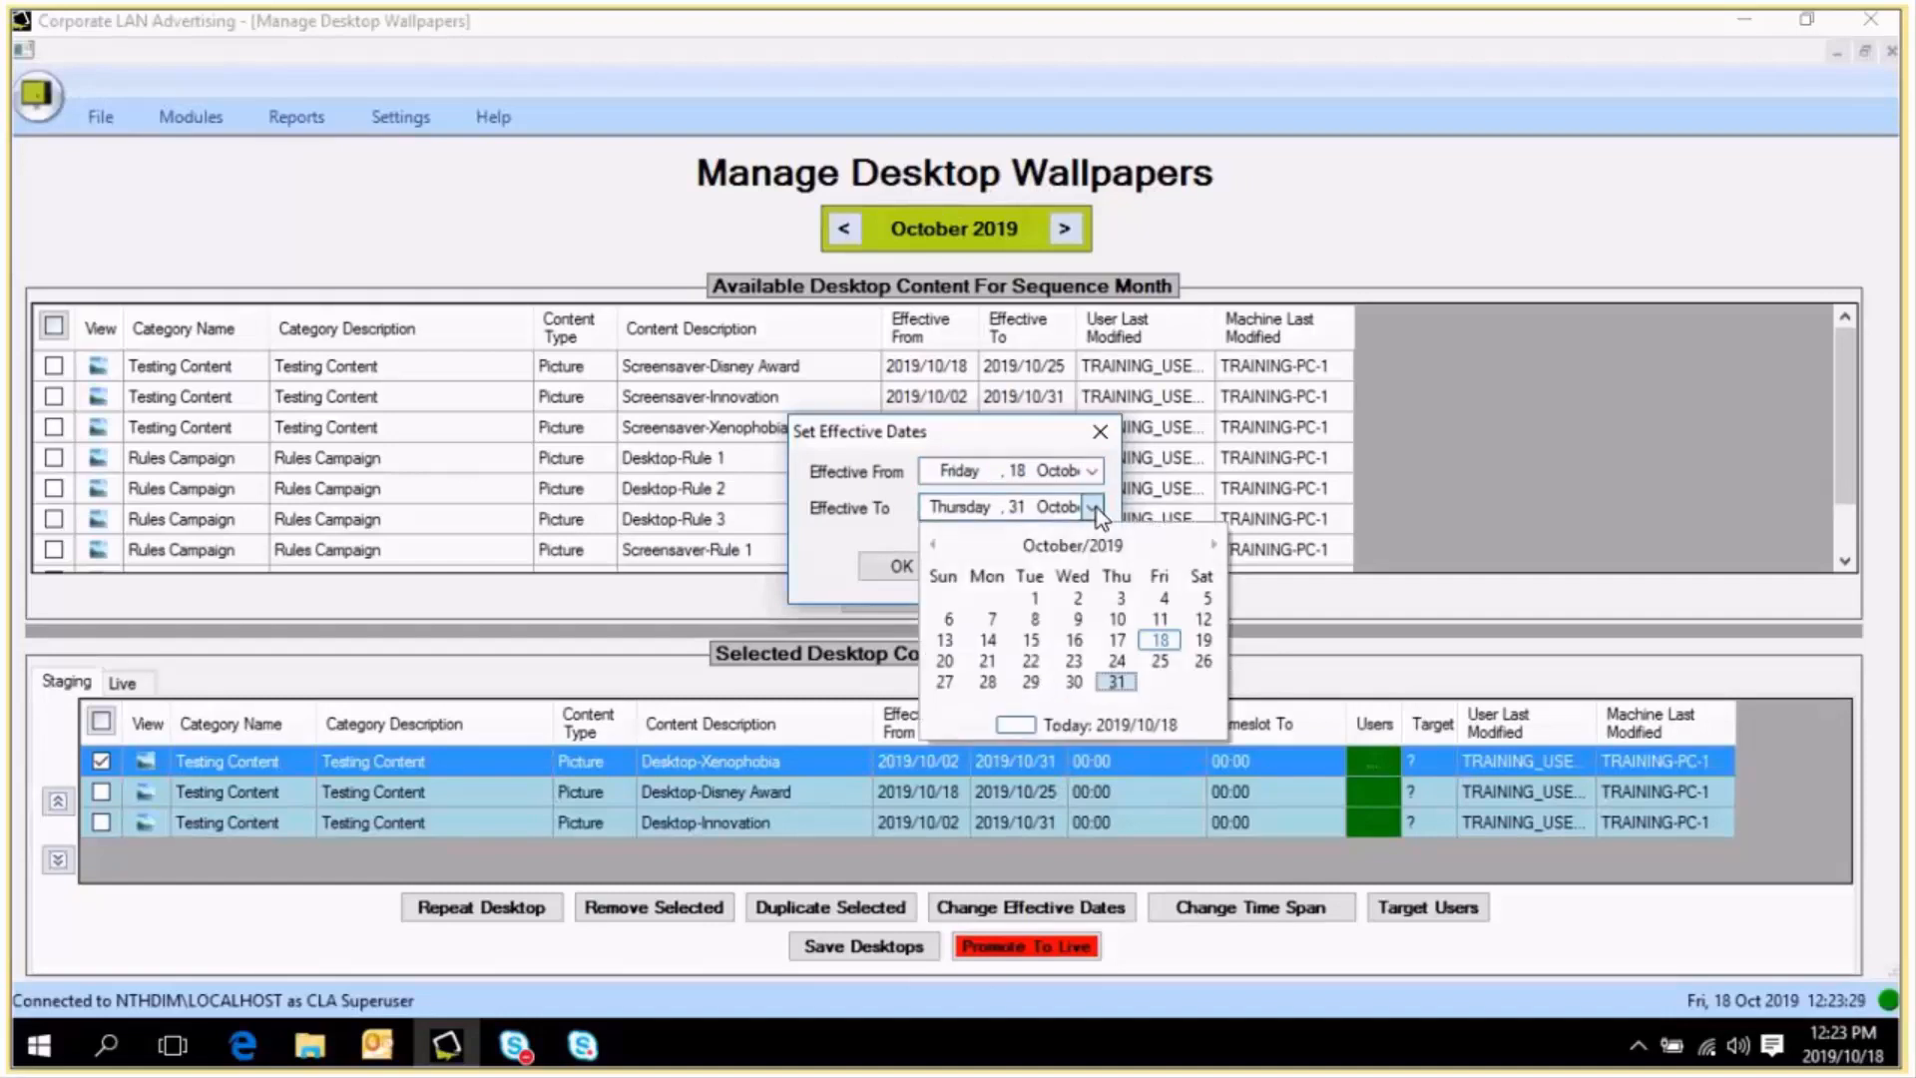
click(988, 662)
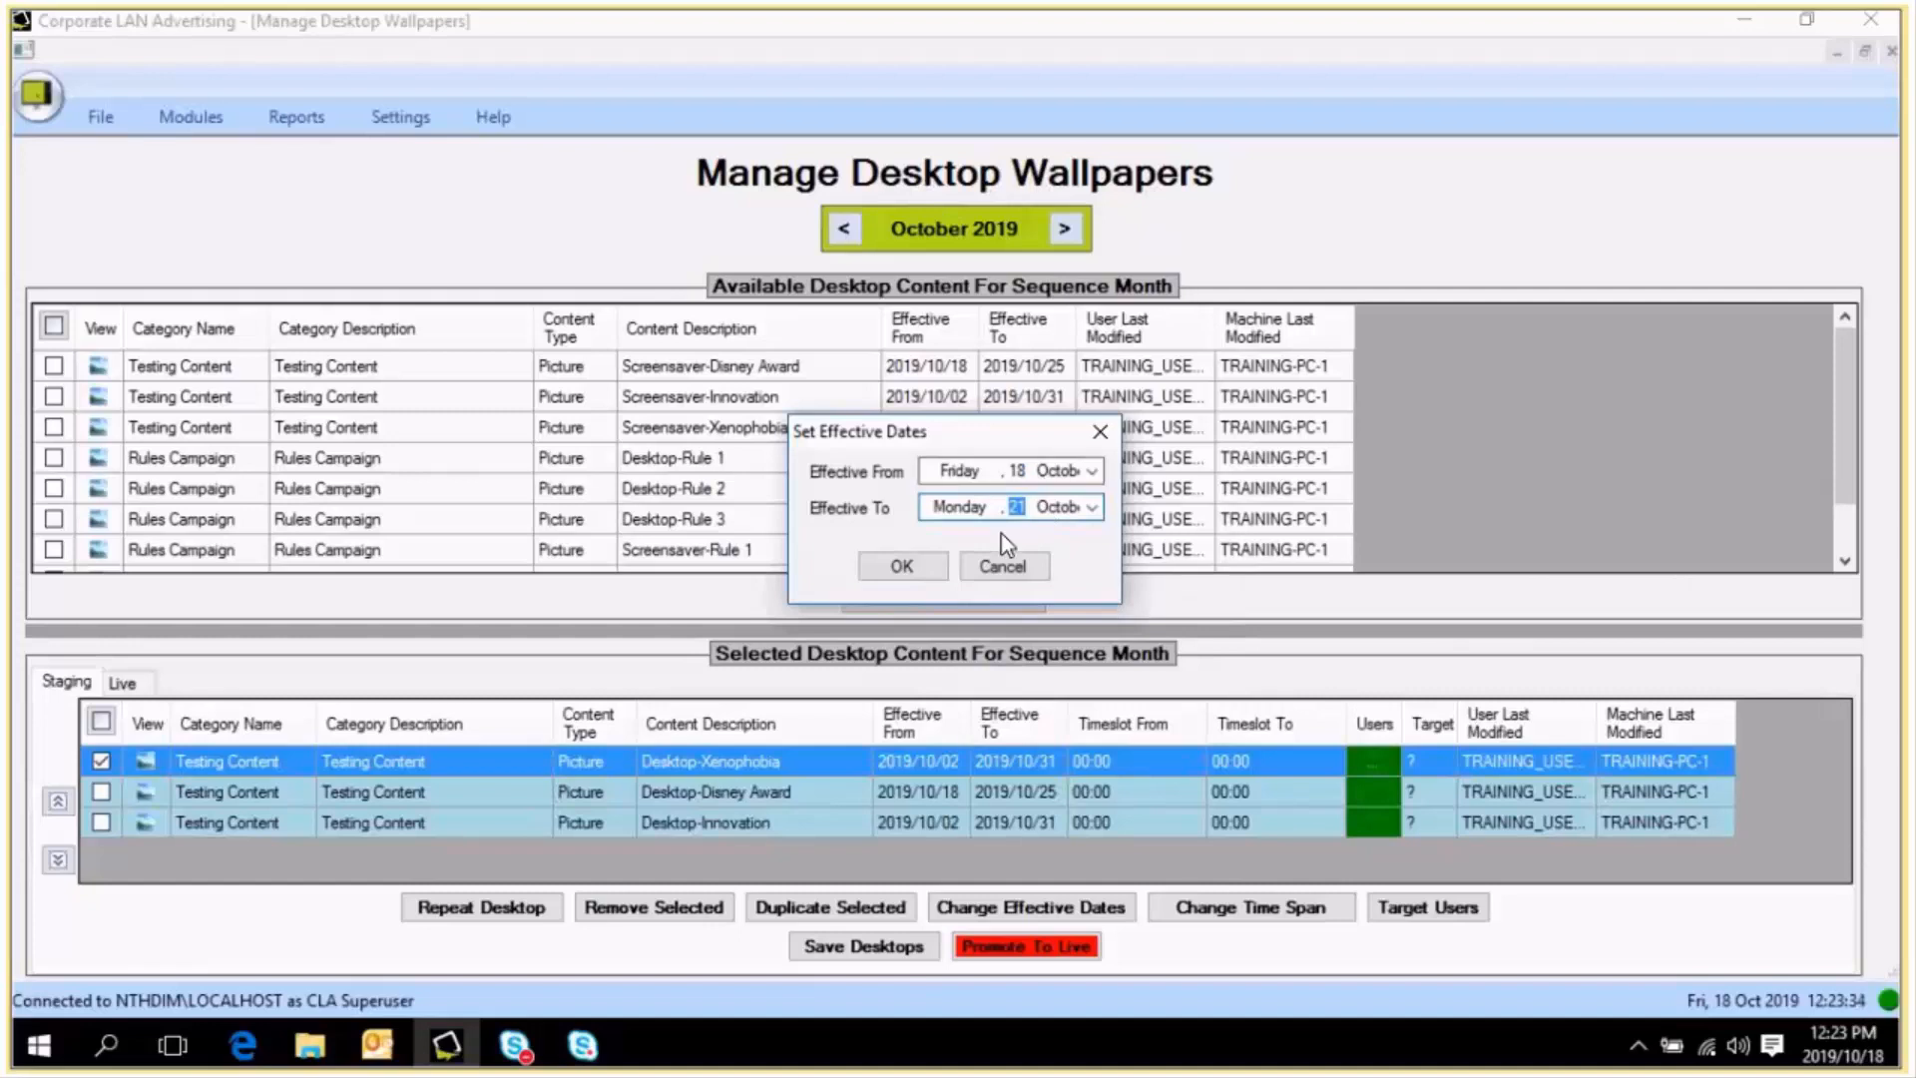
click(920, 572)
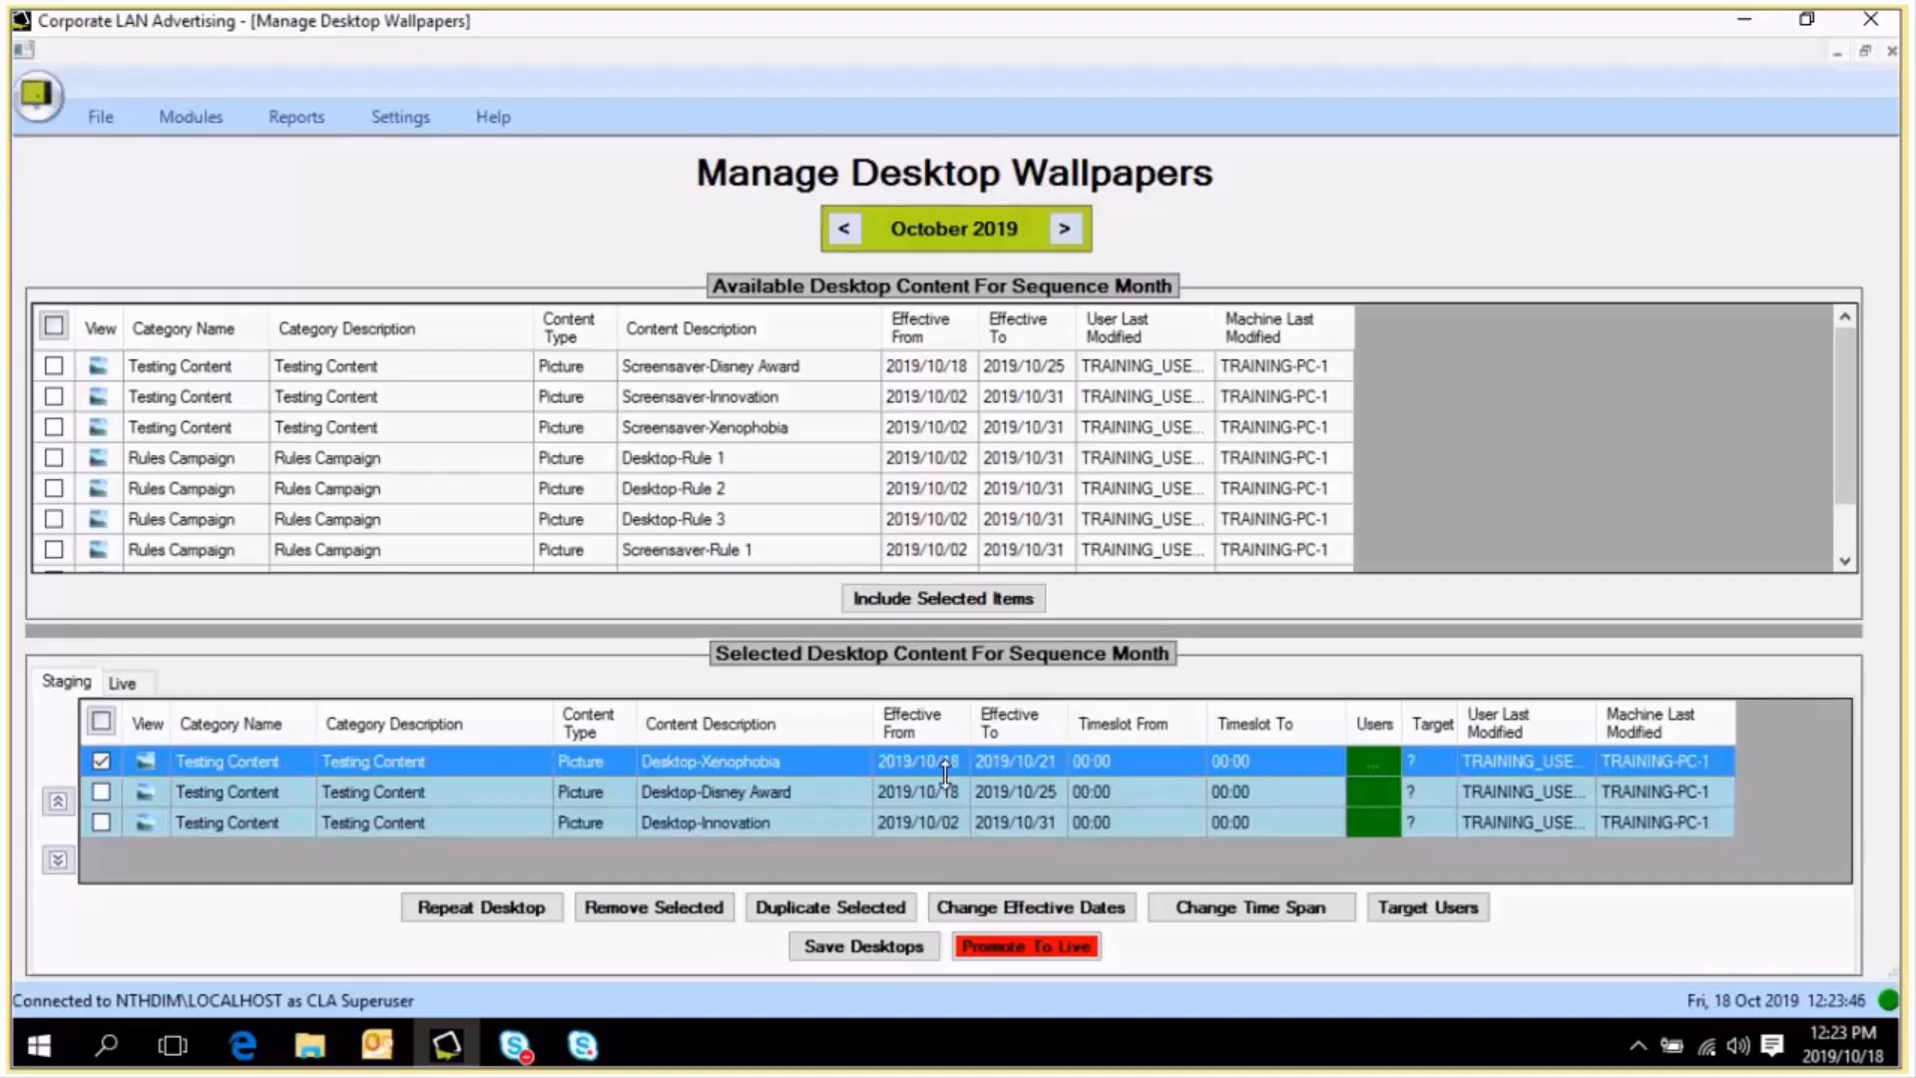
- Set the effective start date of Desktop-Innovation in staging to 22 October 2019
double_click(948, 817)
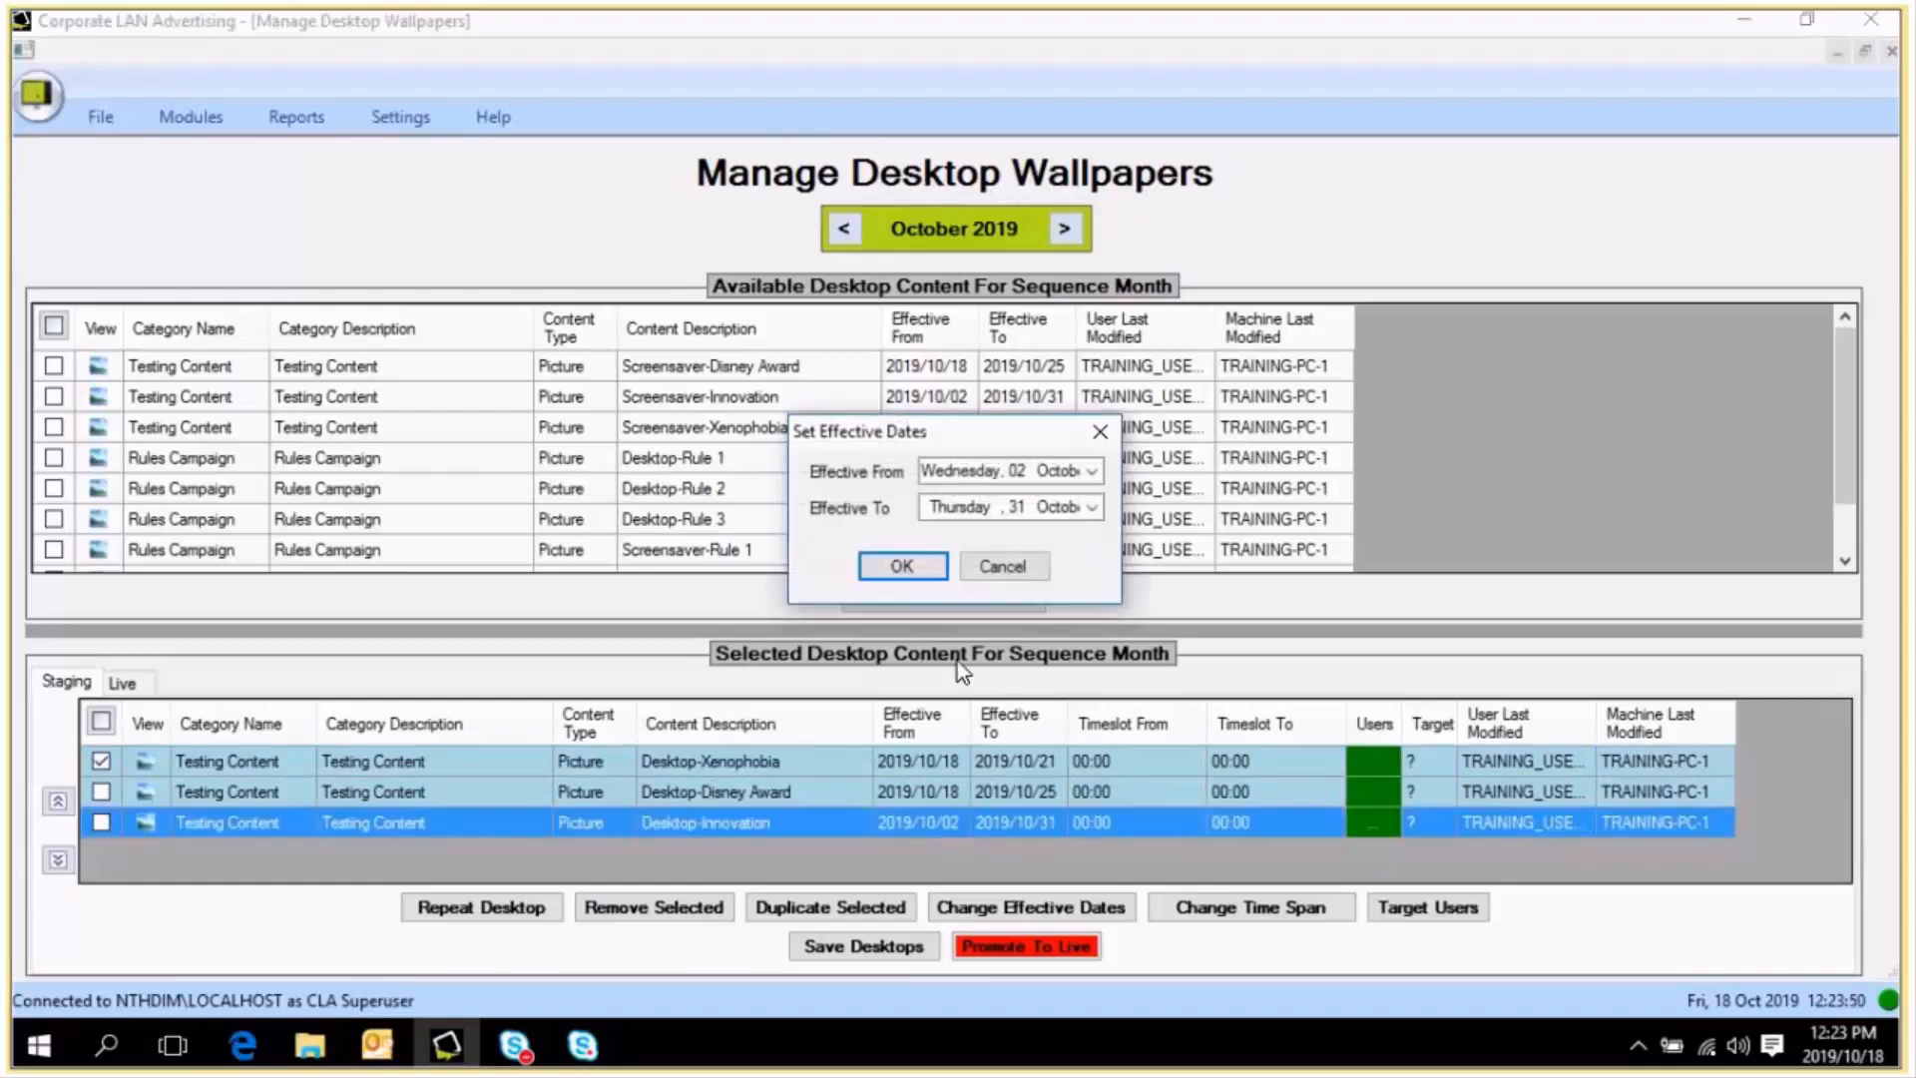
click(1095, 471)
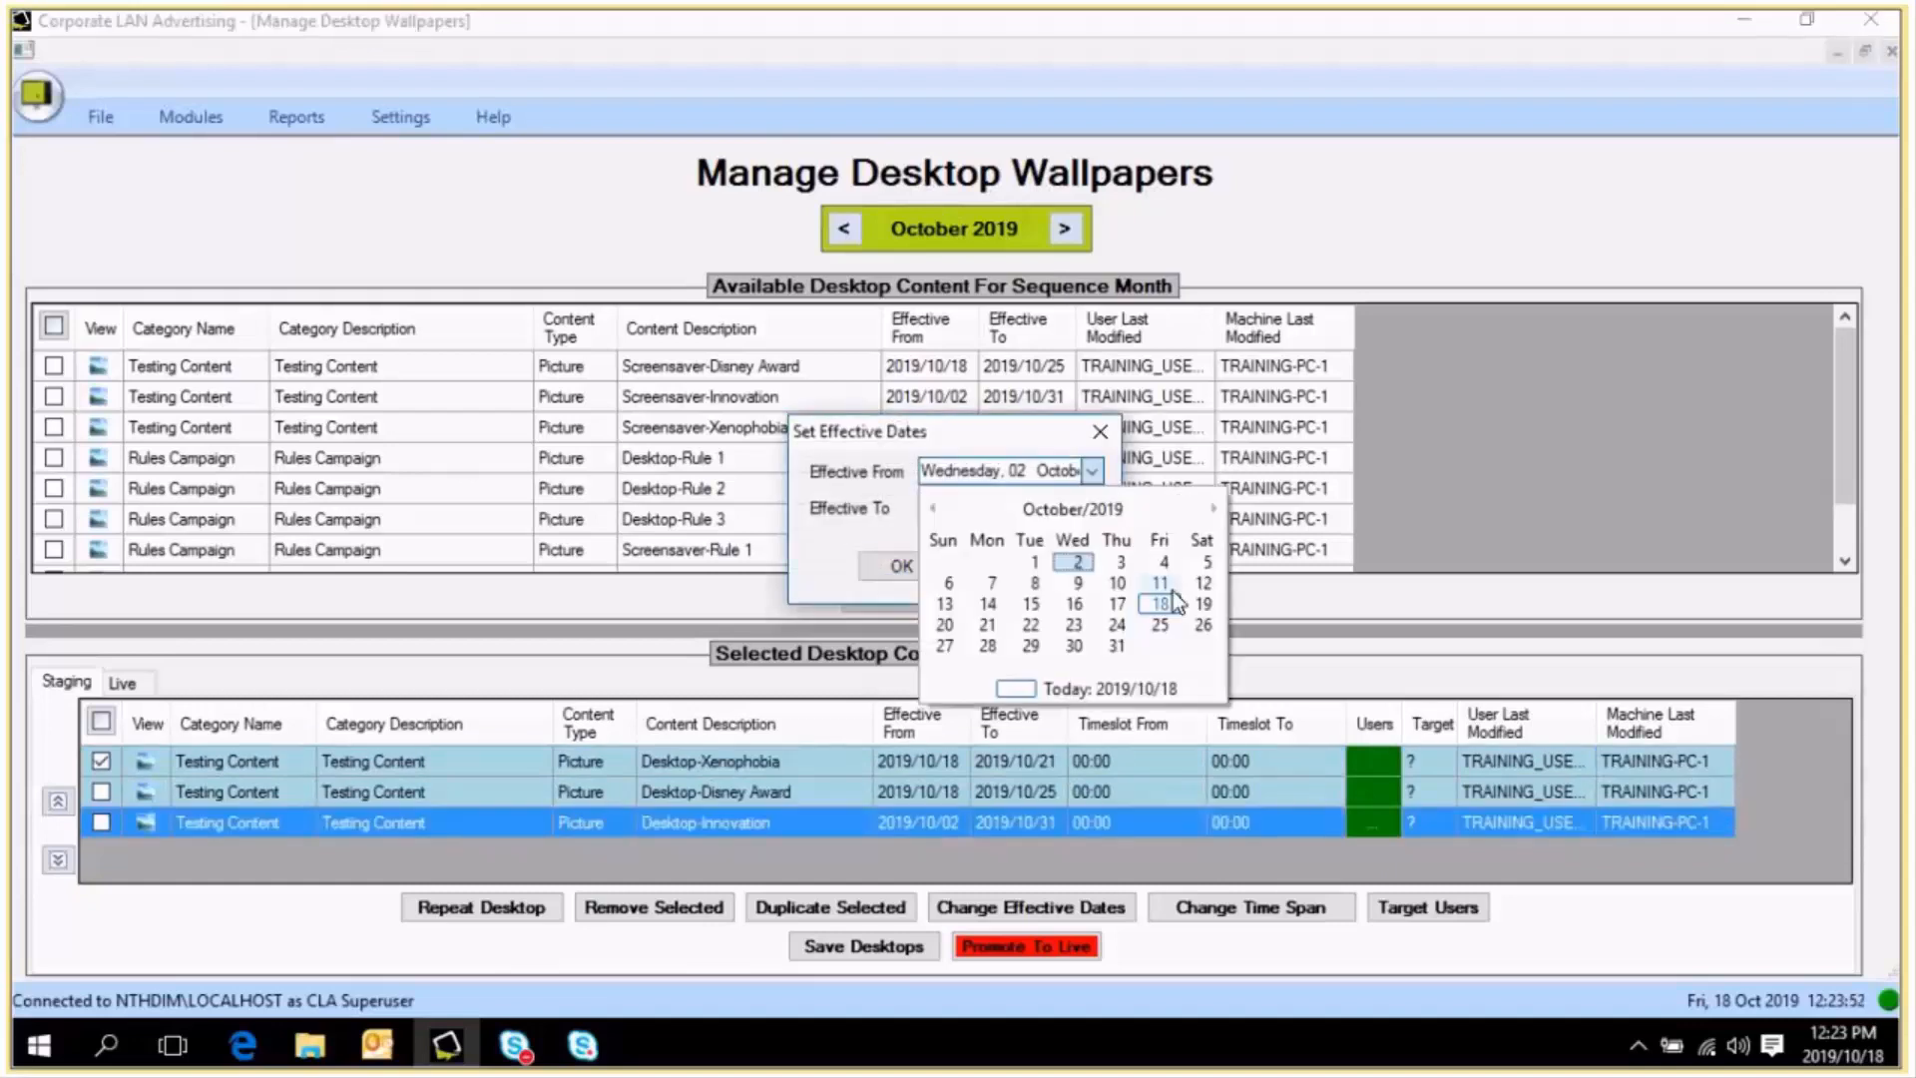
click(1031, 625)
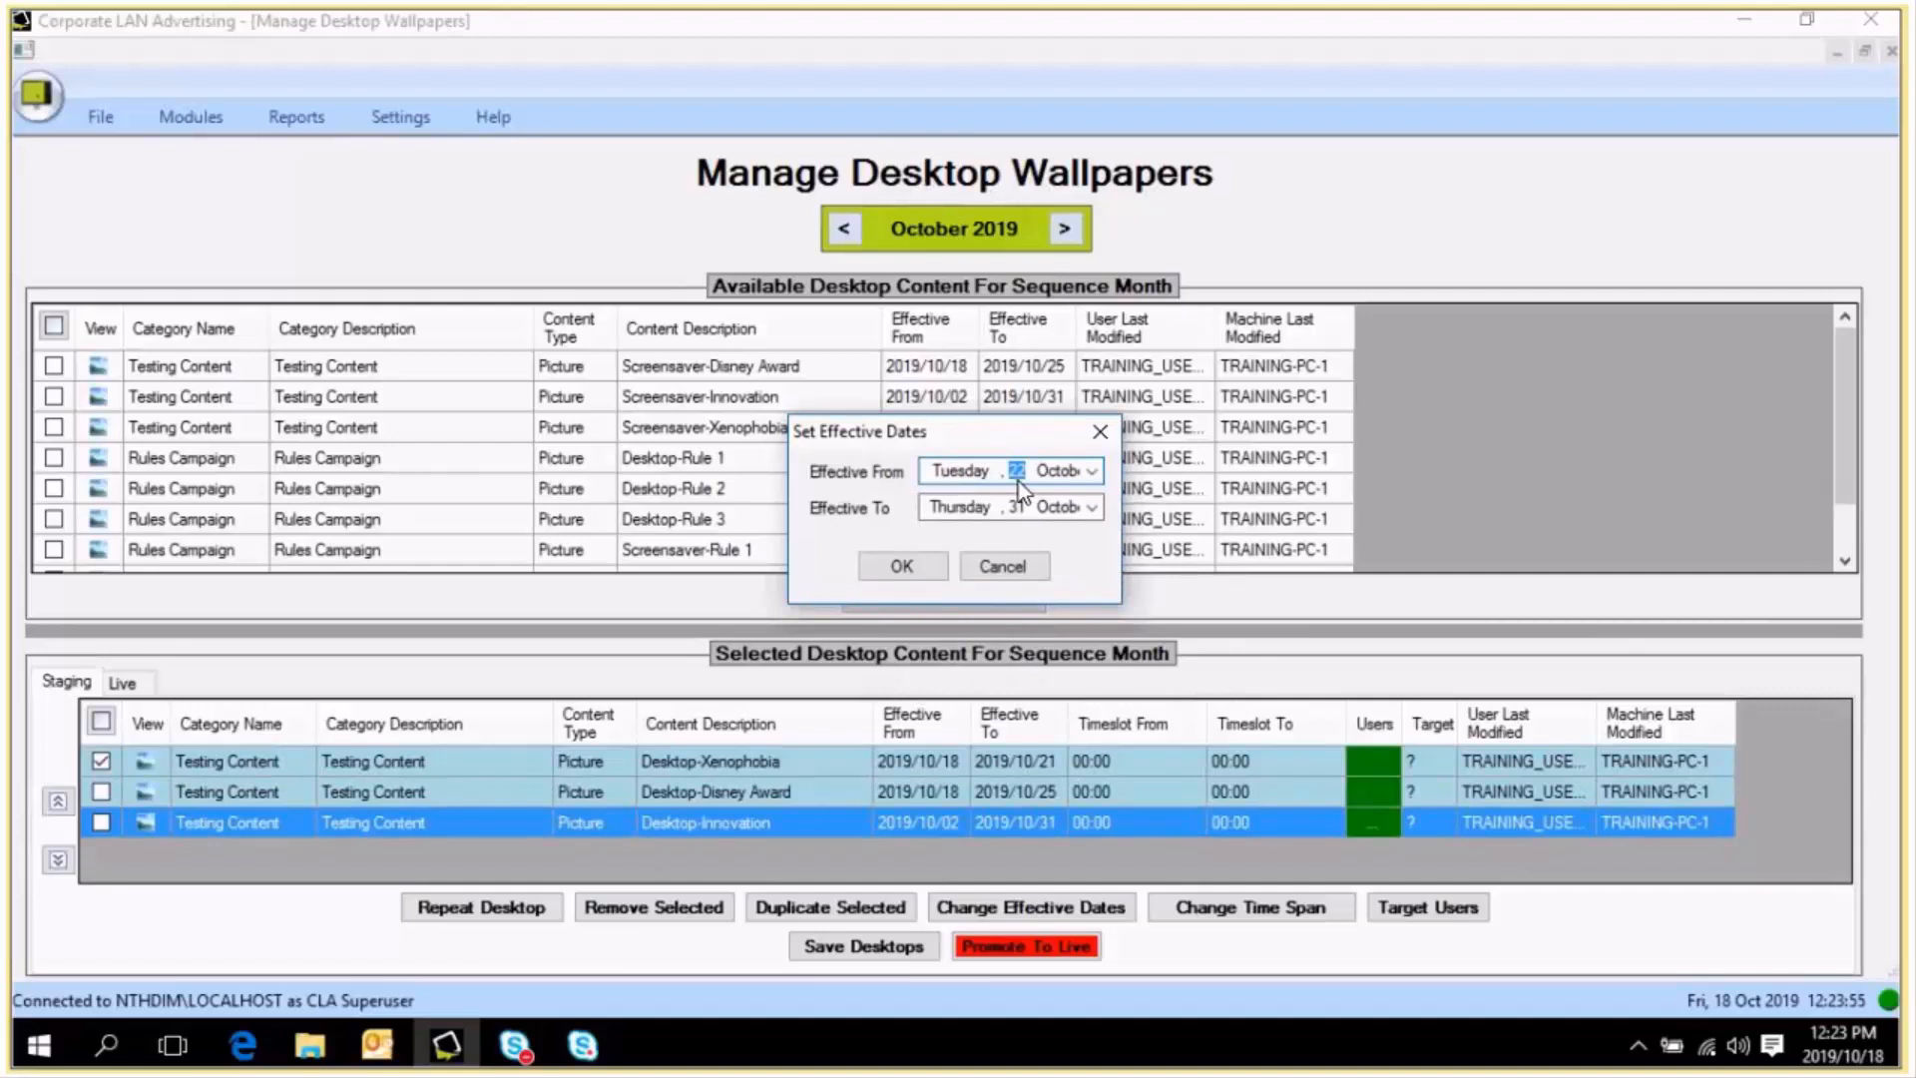
click(924, 571)
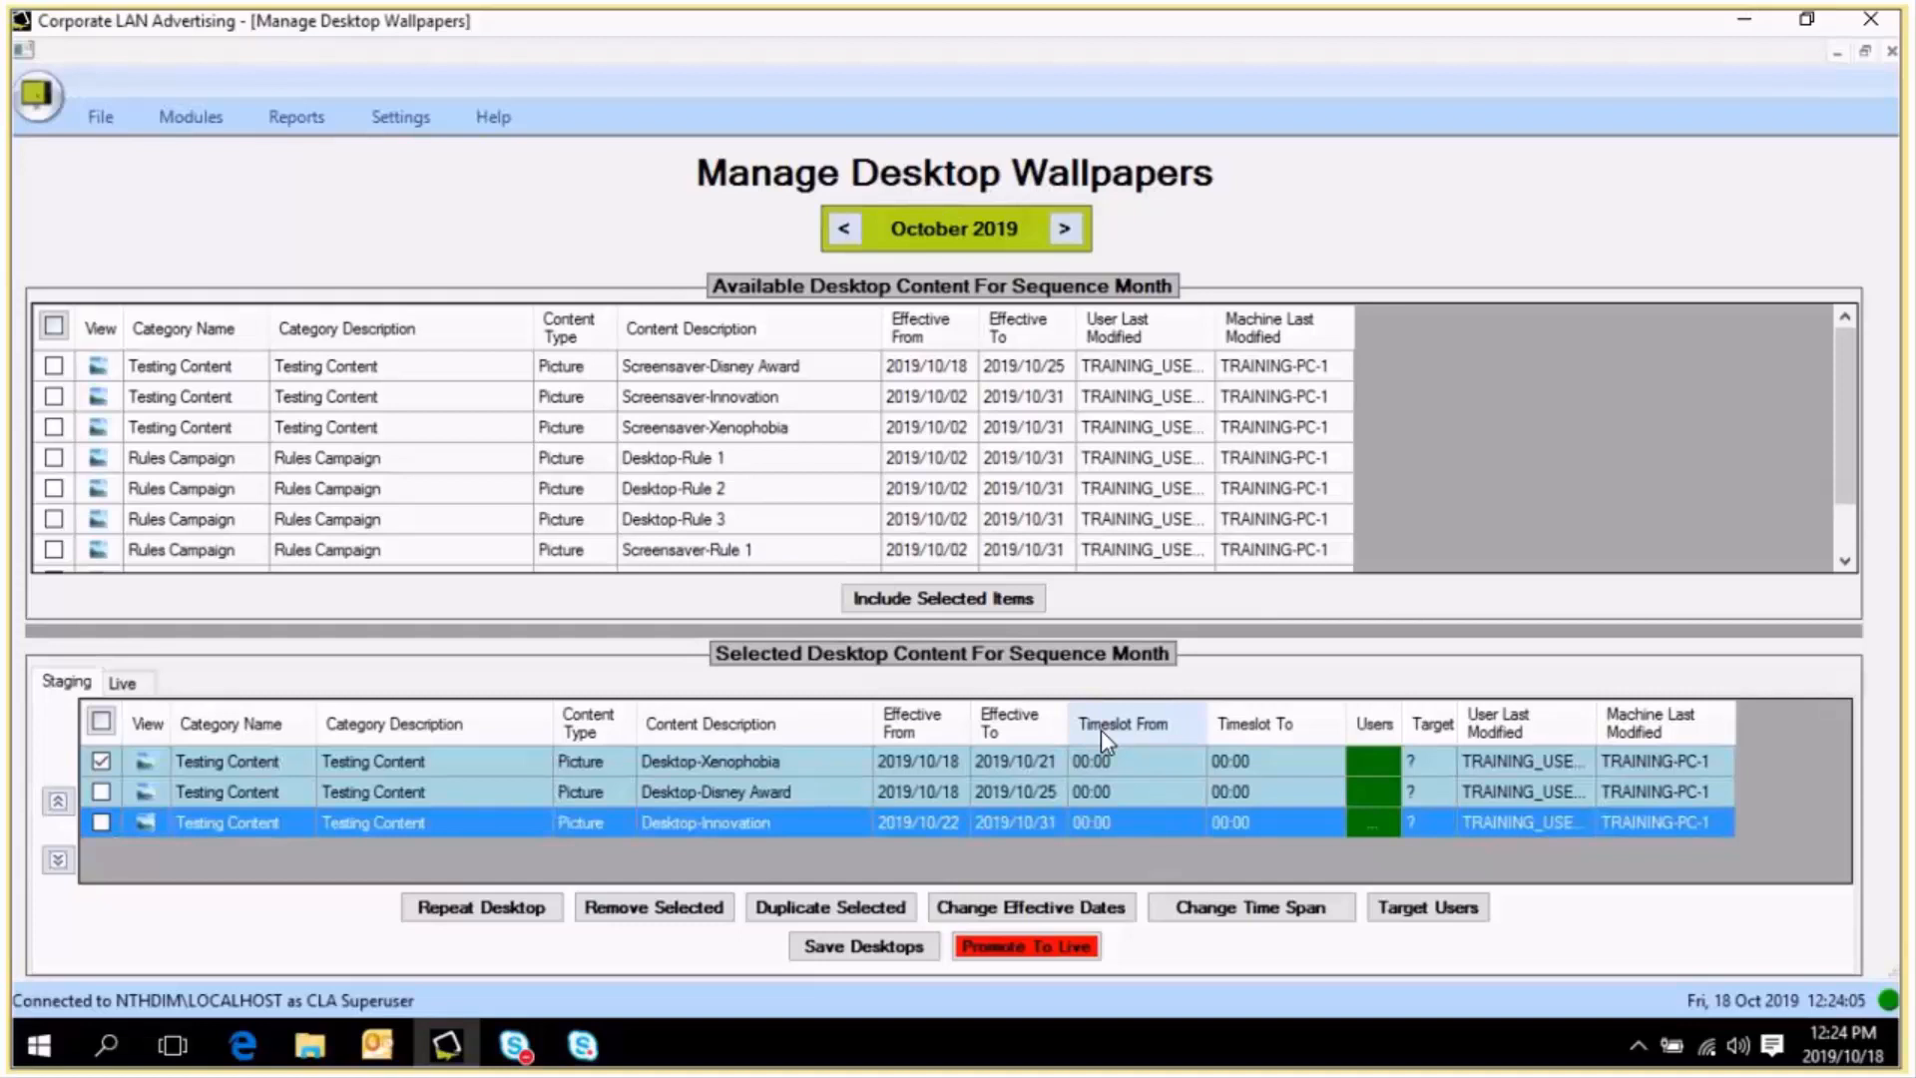
- Deselect Desktop-Xenophobia and set the time slot of Desktop-Disney Award from 10:00 to 16:00
click(658, 759)
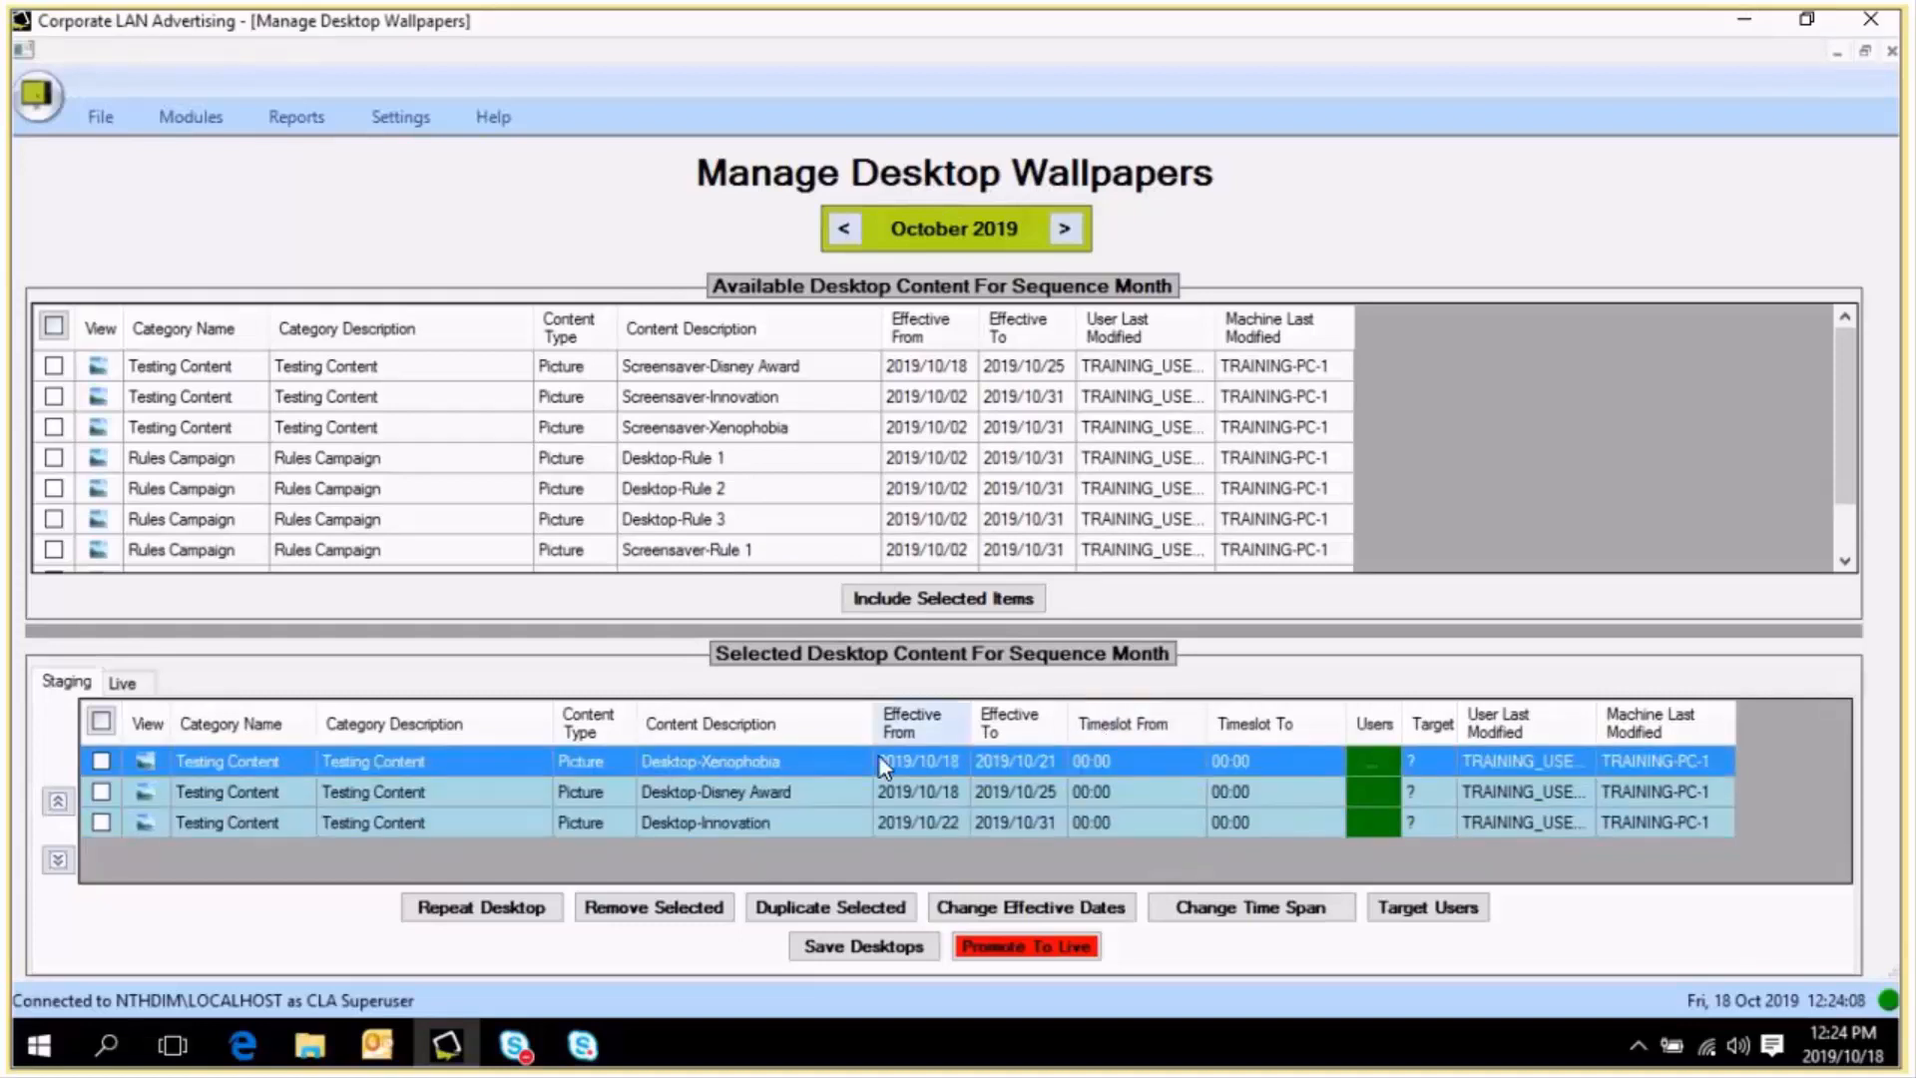
click(1154, 788)
double_click(1154, 789)
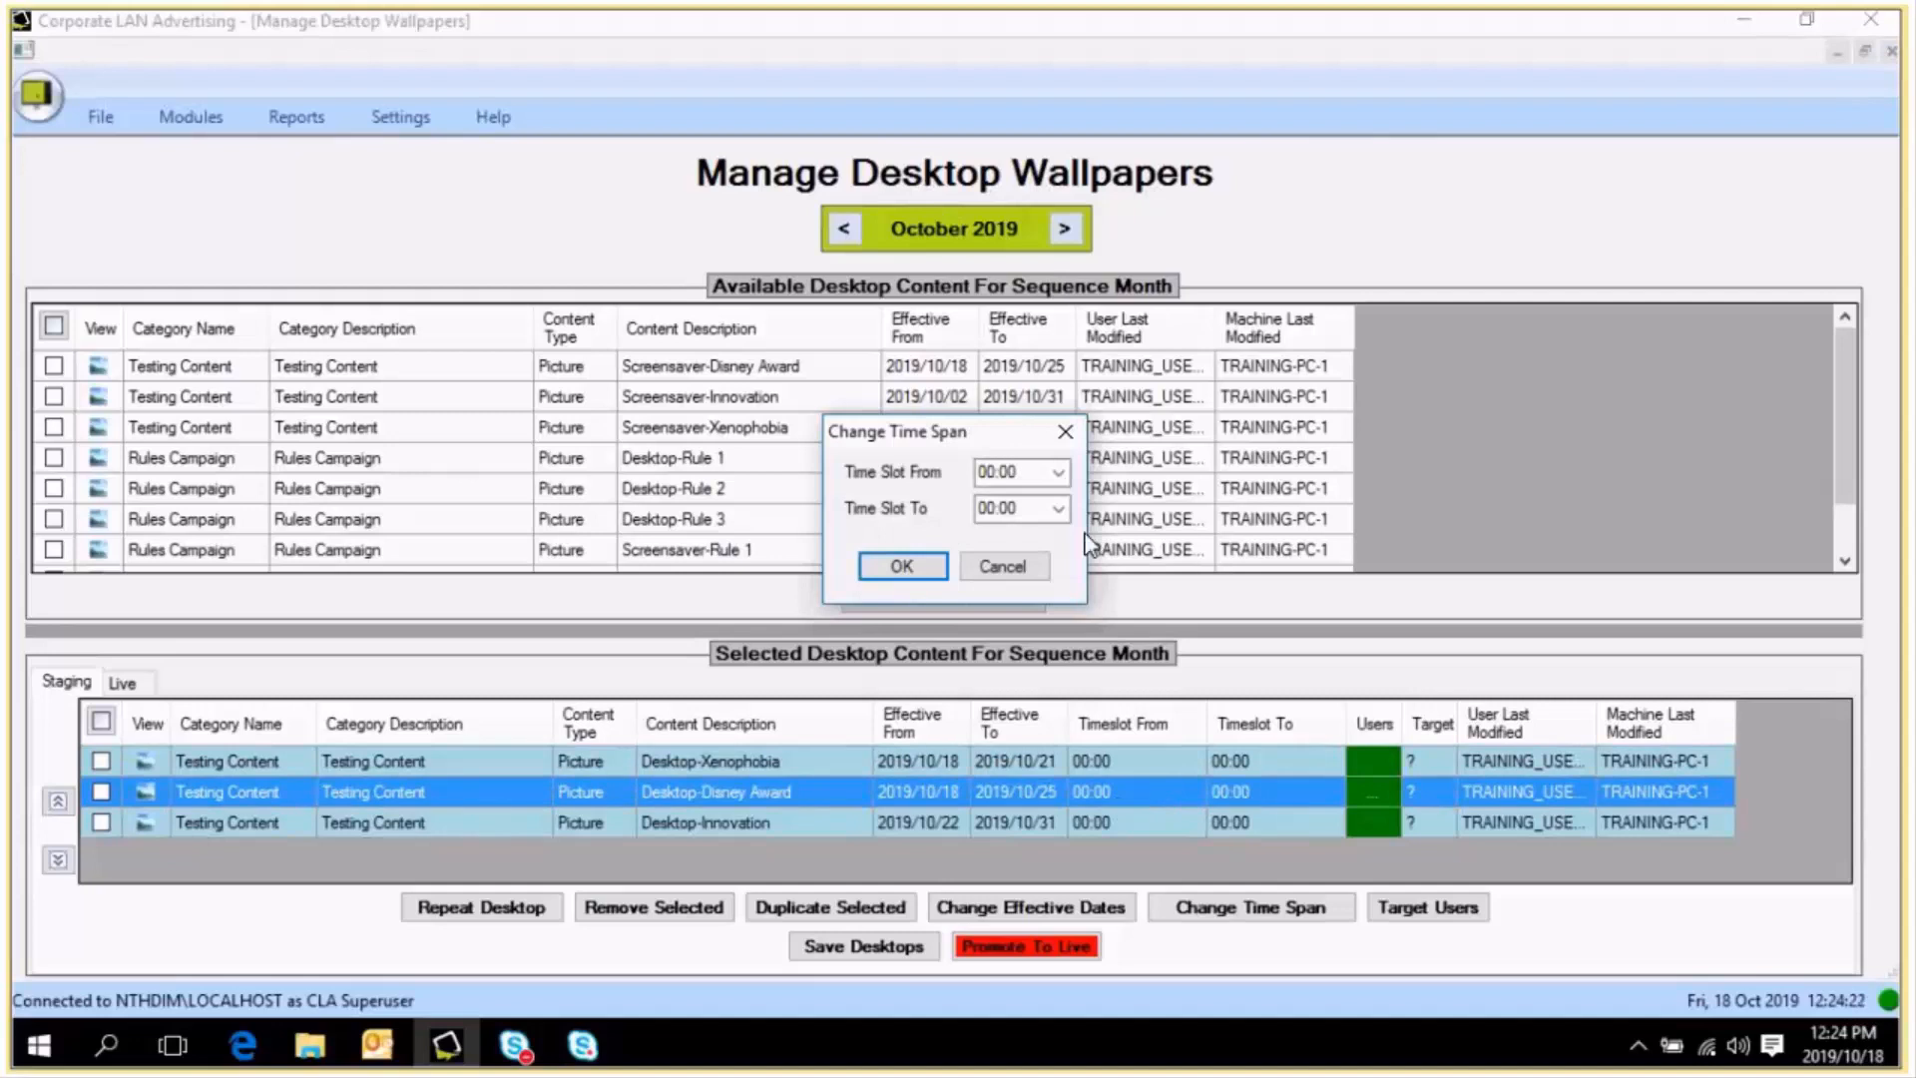
click(1059, 473)
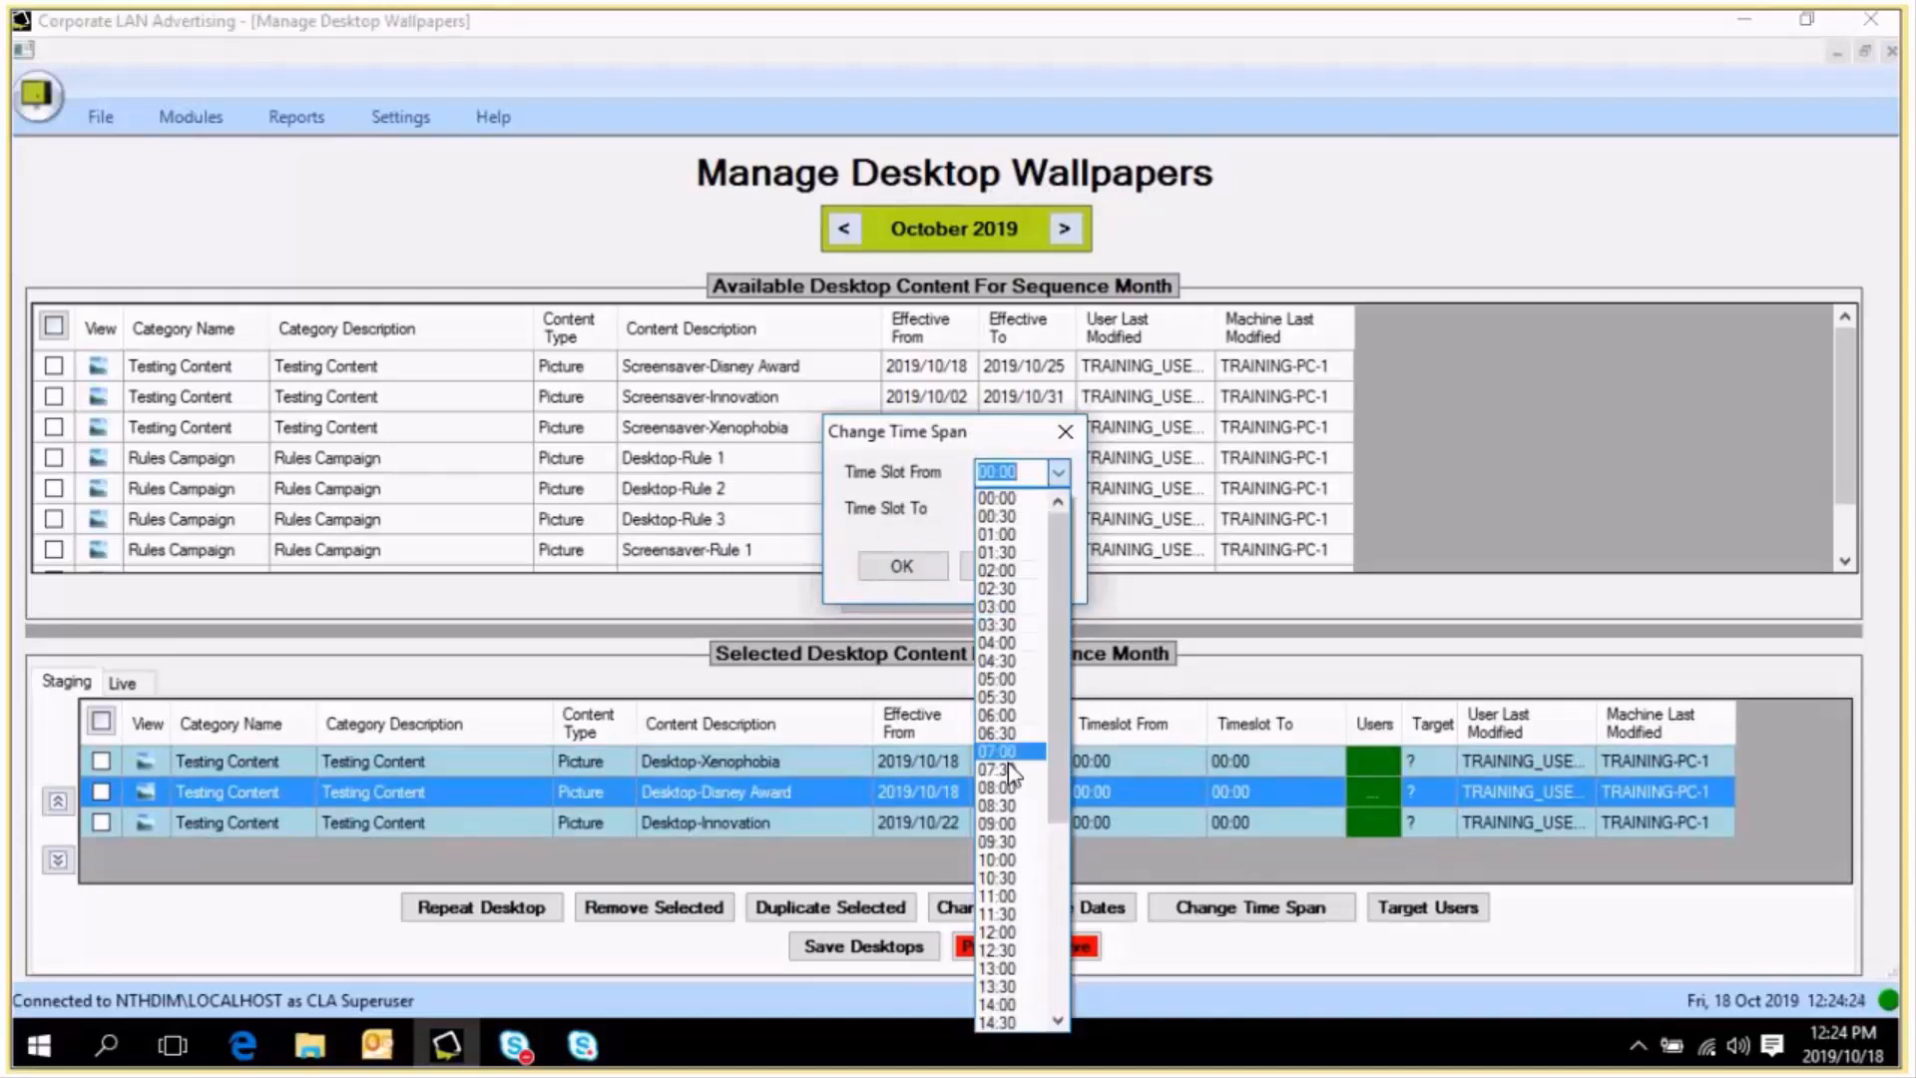
click(997, 859)
click(1057, 512)
drag(1052, 810, 1046, 888)
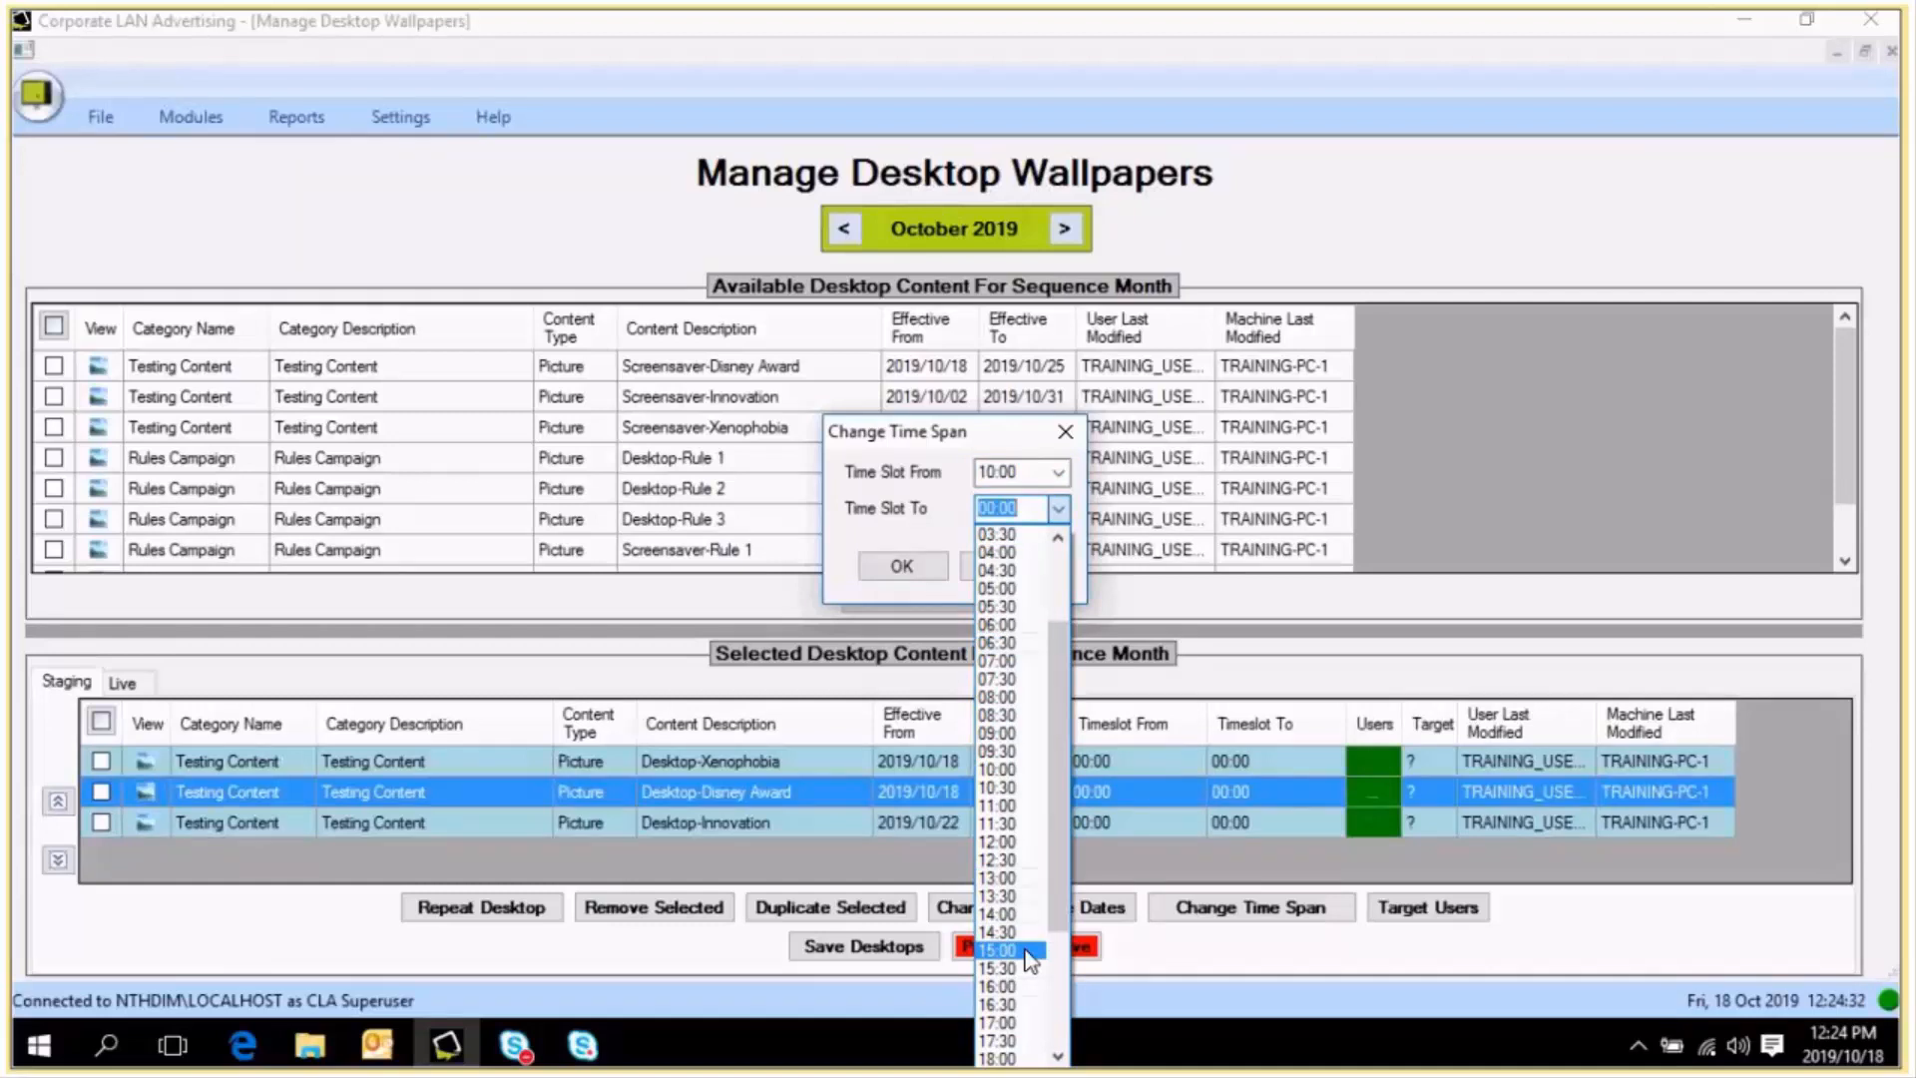
click(1013, 987)
click(902, 566)
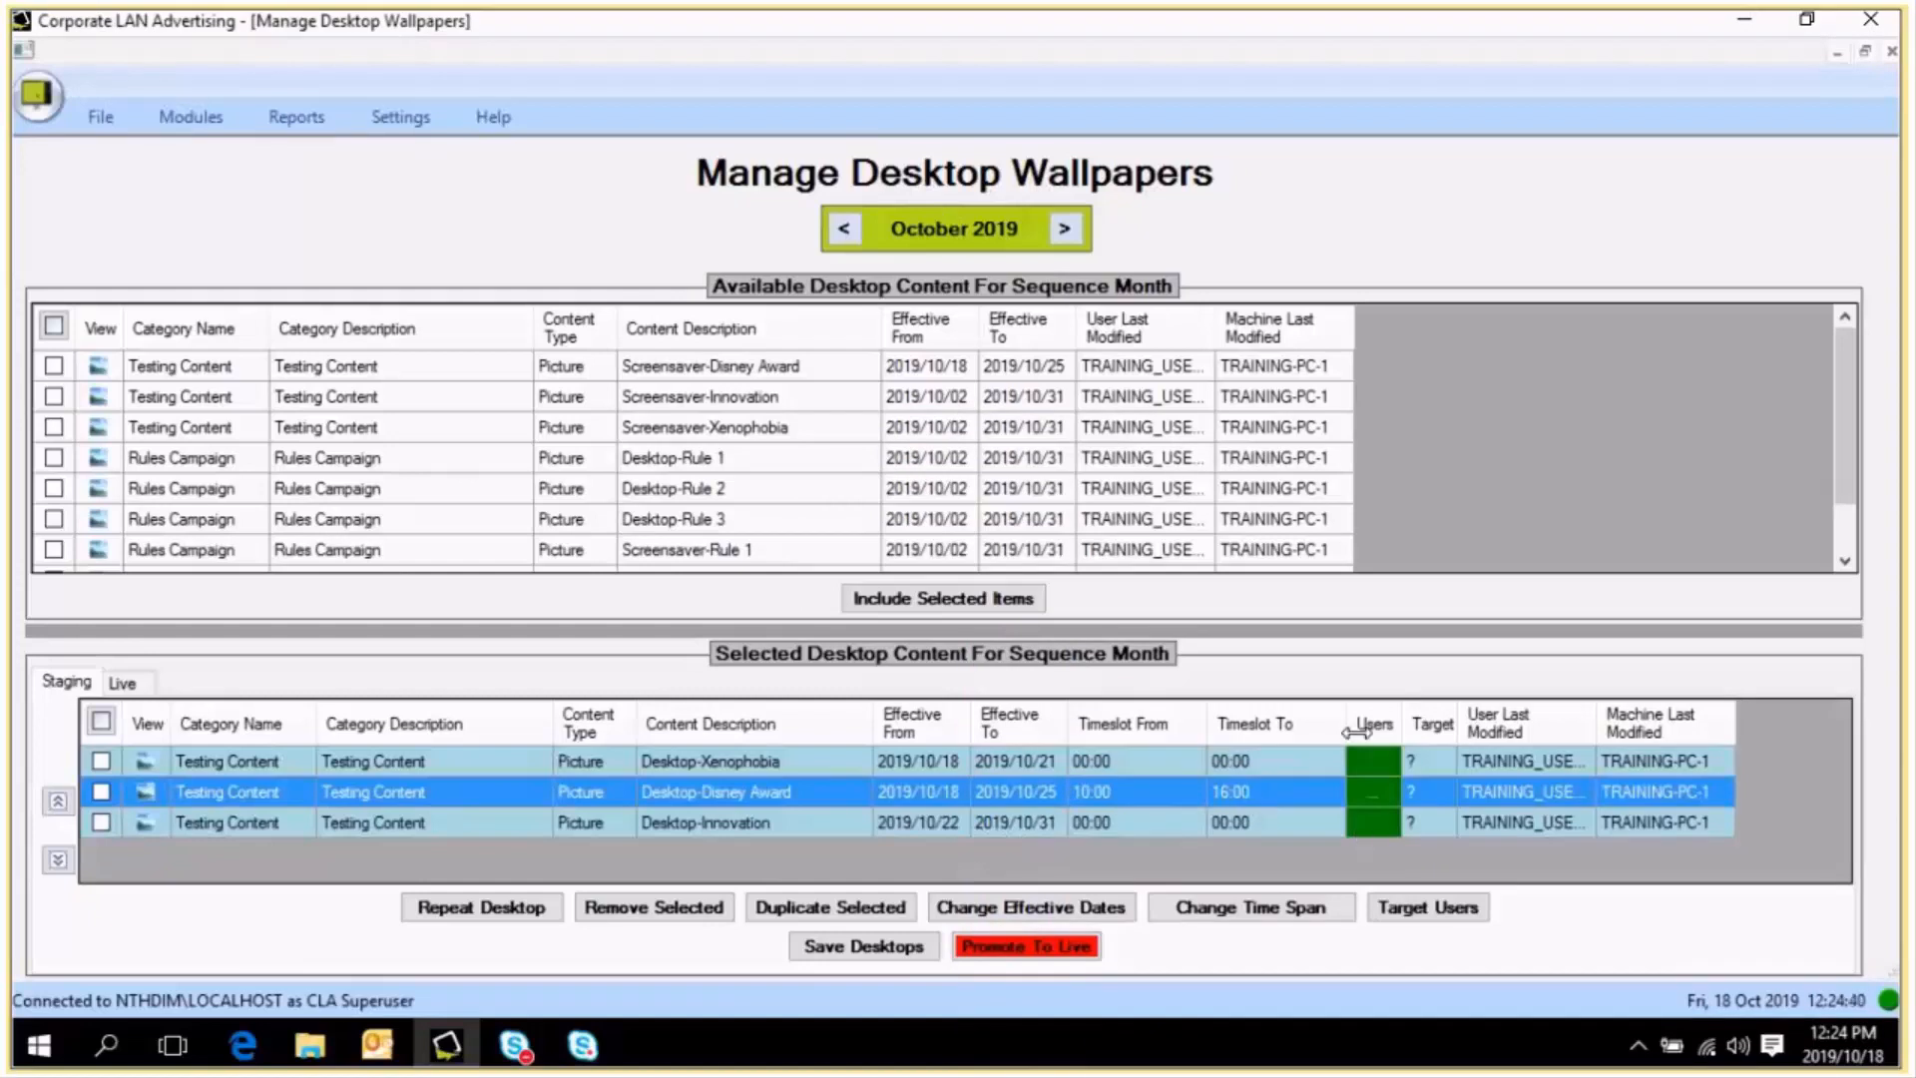
- Inspect the Active Directory user selection of Desktop-Disney Award and close it without changes
click(1385, 758)
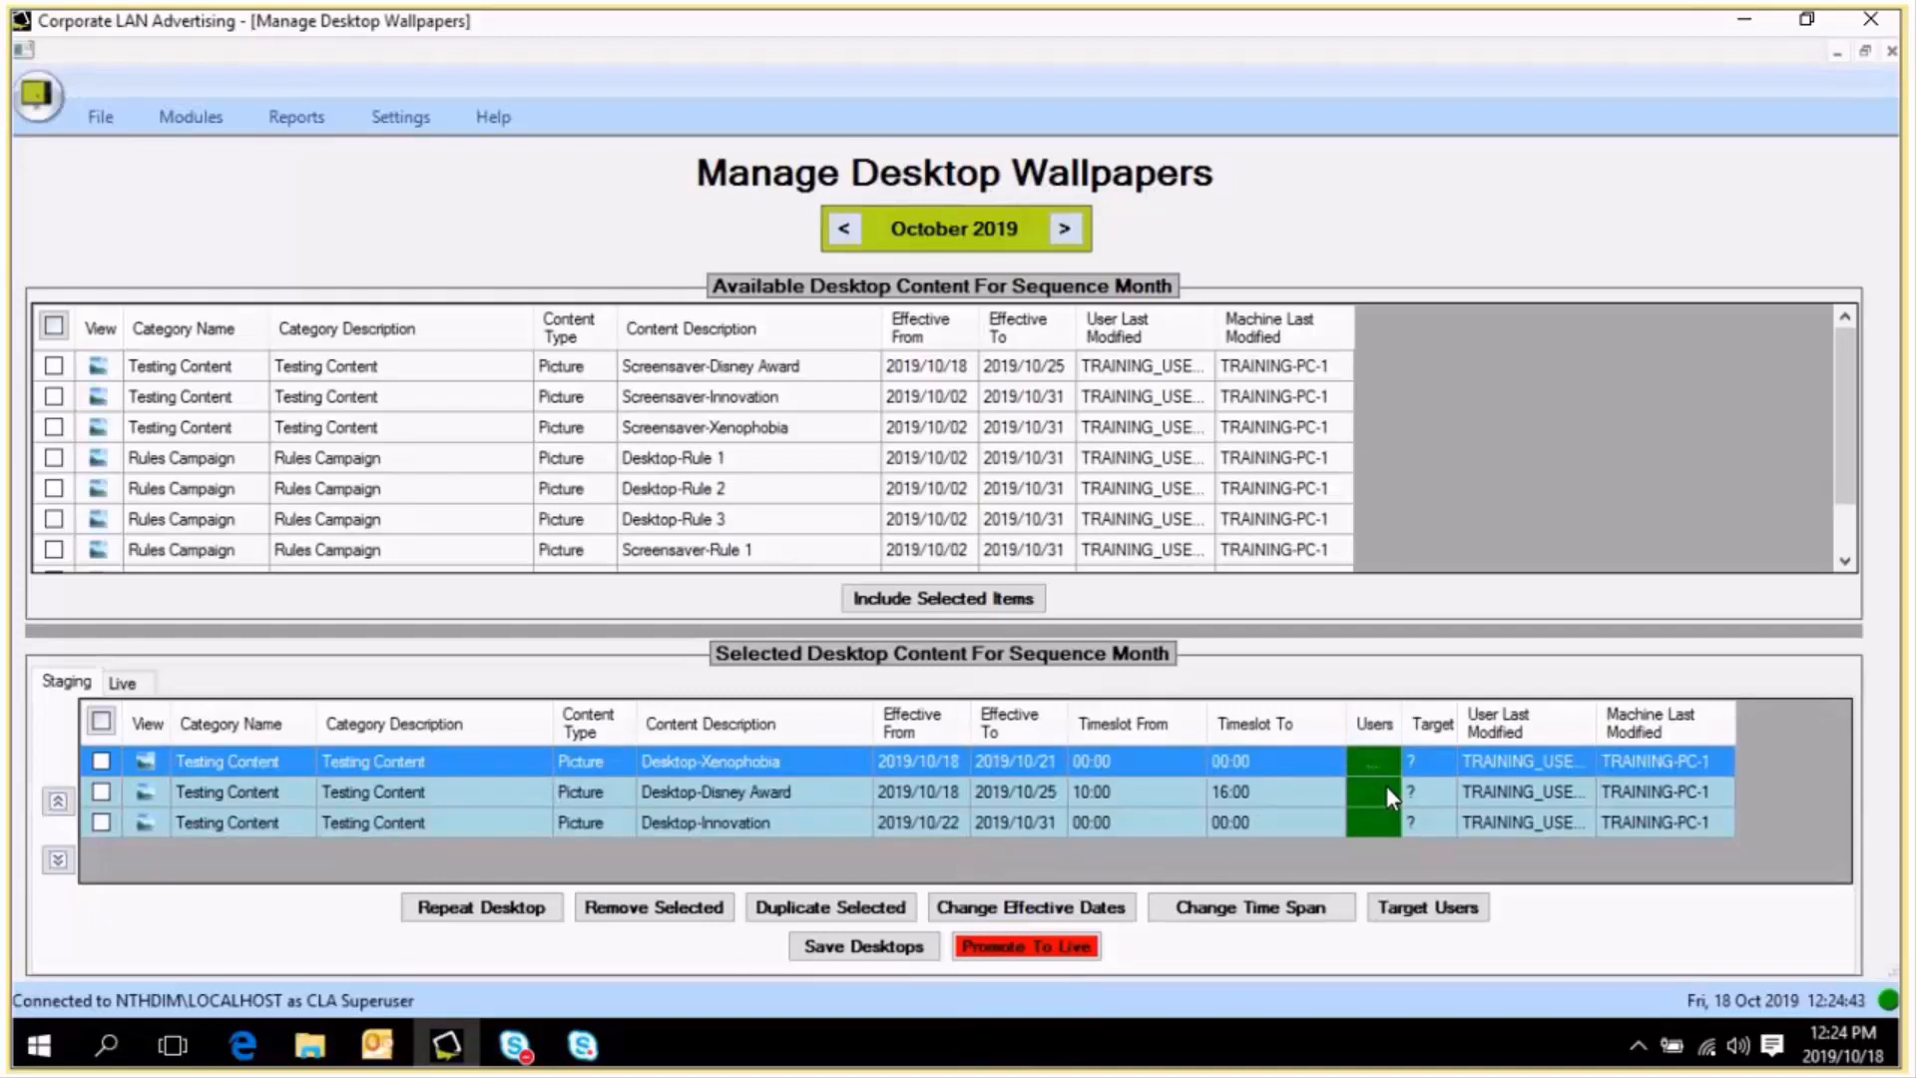
click(1382, 790)
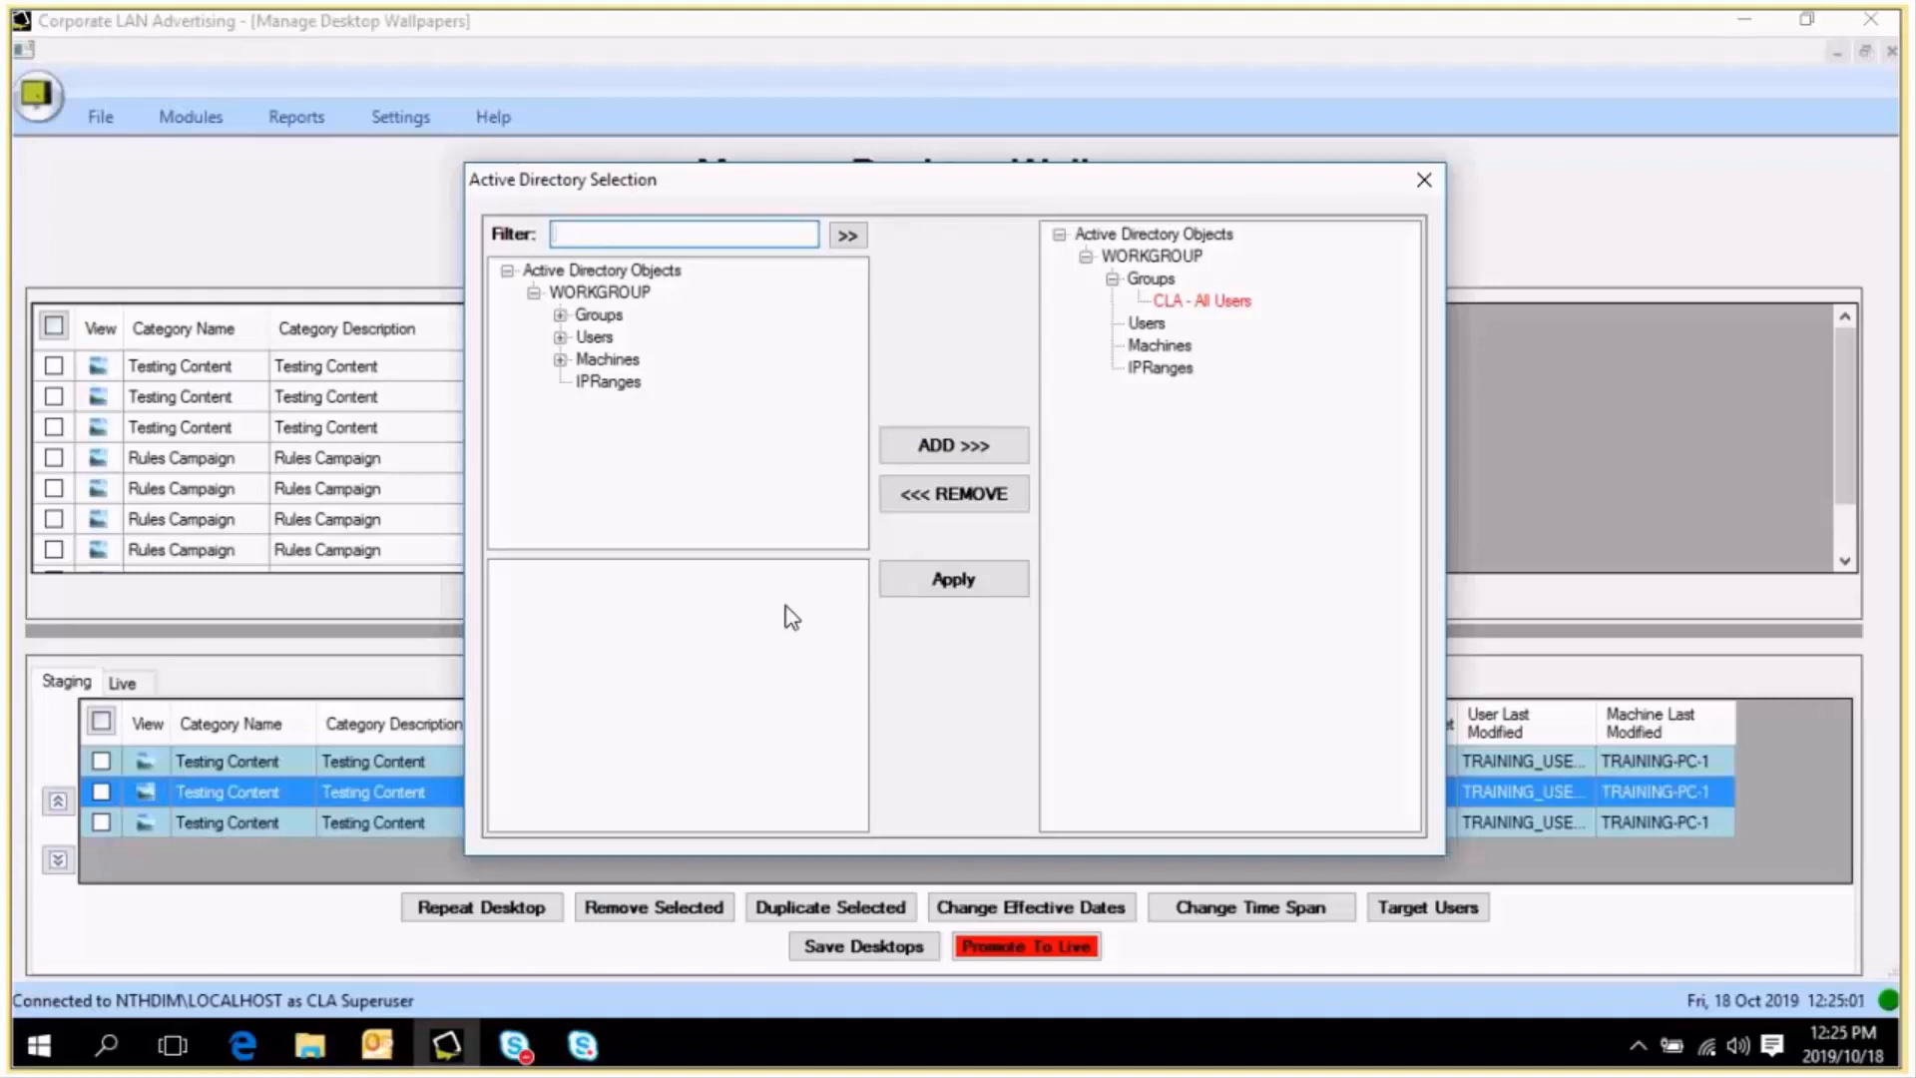
click(1425, 180)
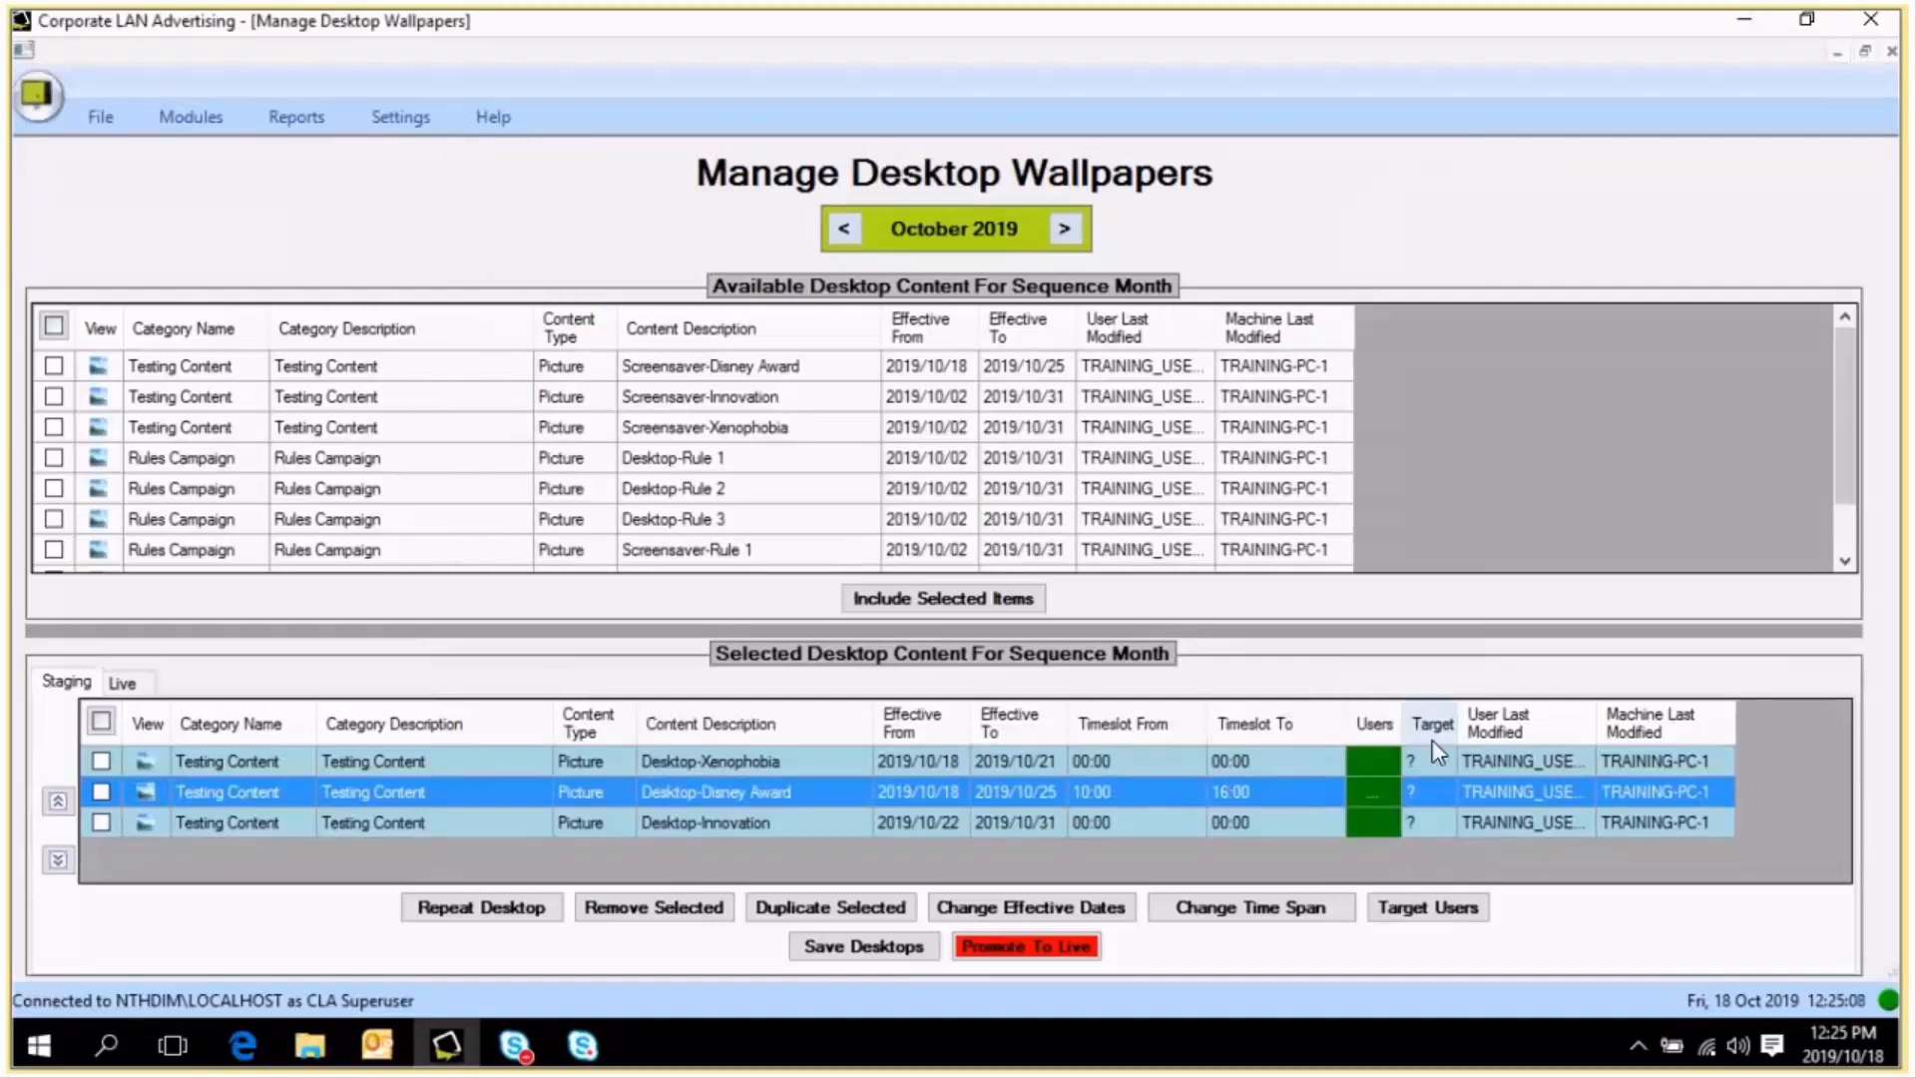
- Review who is targeted by Desktop-Disney Award, with the active users filtered out of the list
double_click(1447, 793)
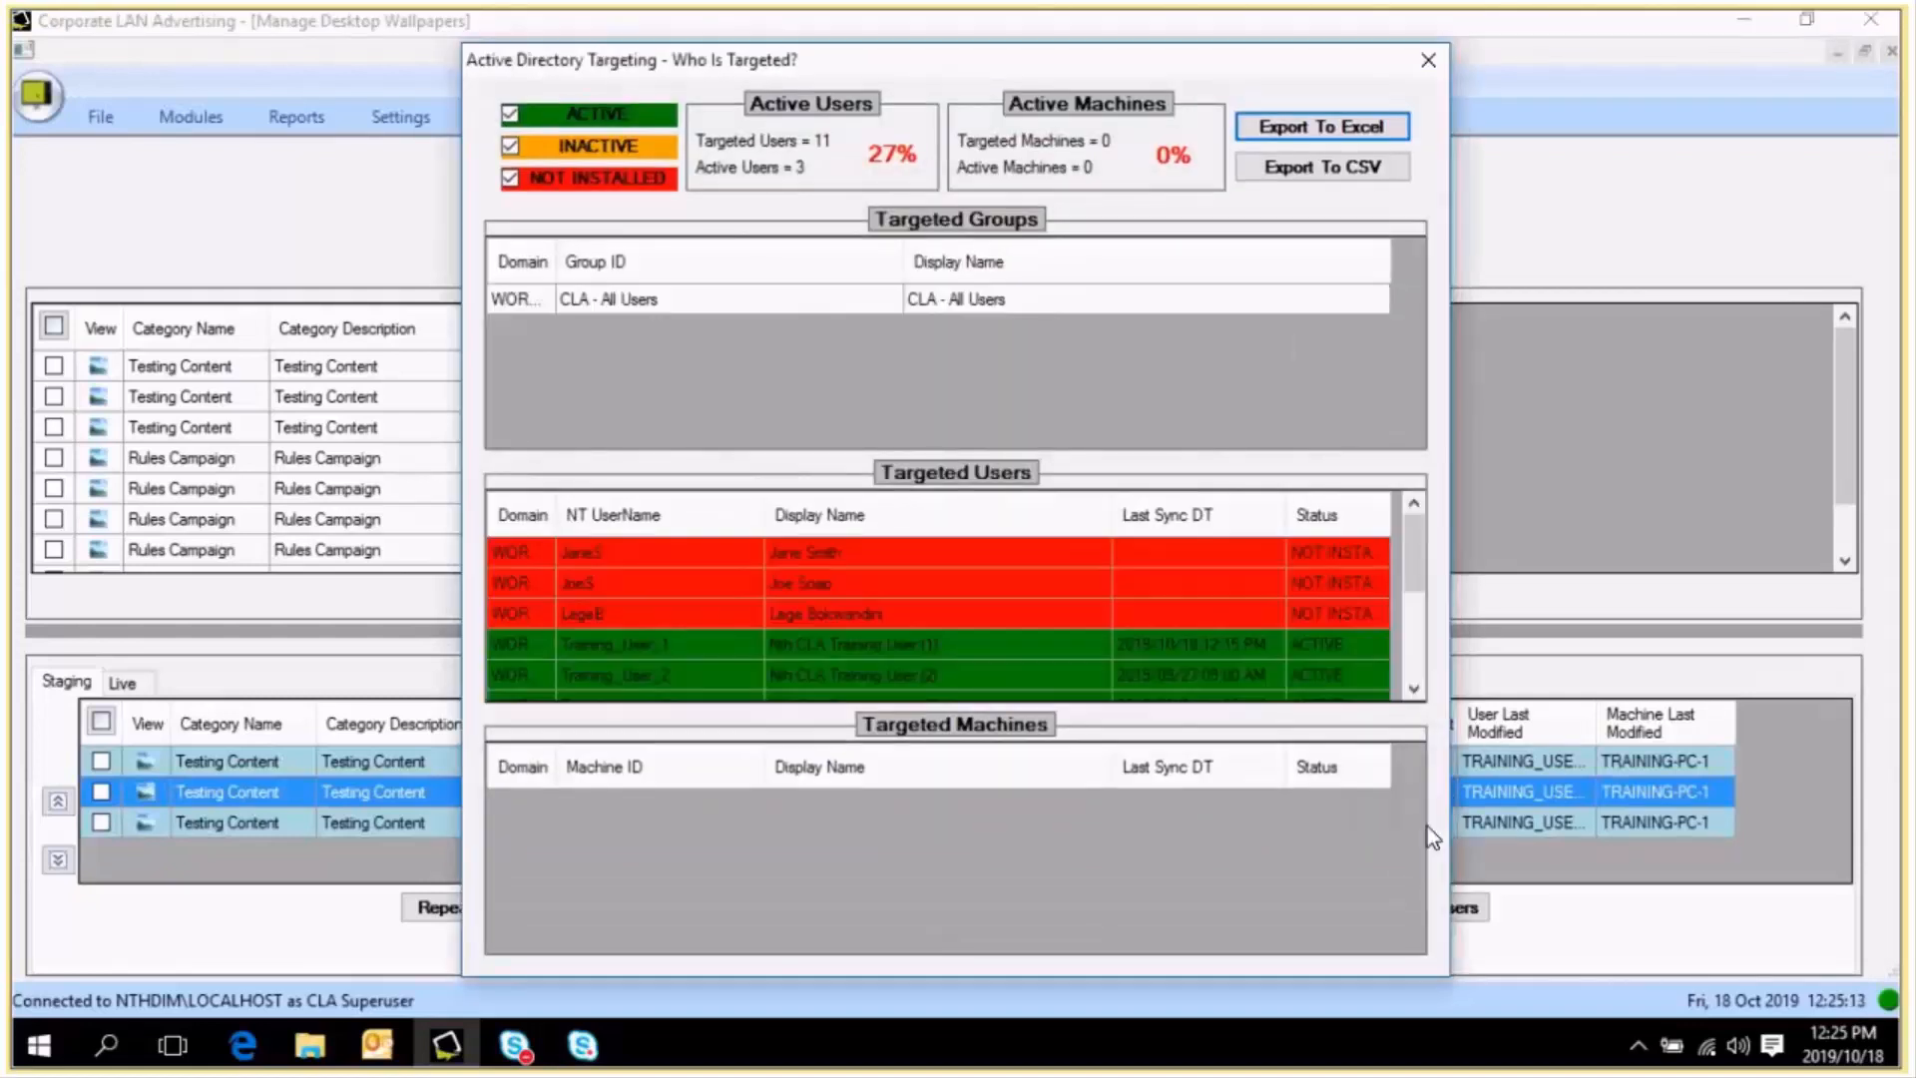
click(575, 120)
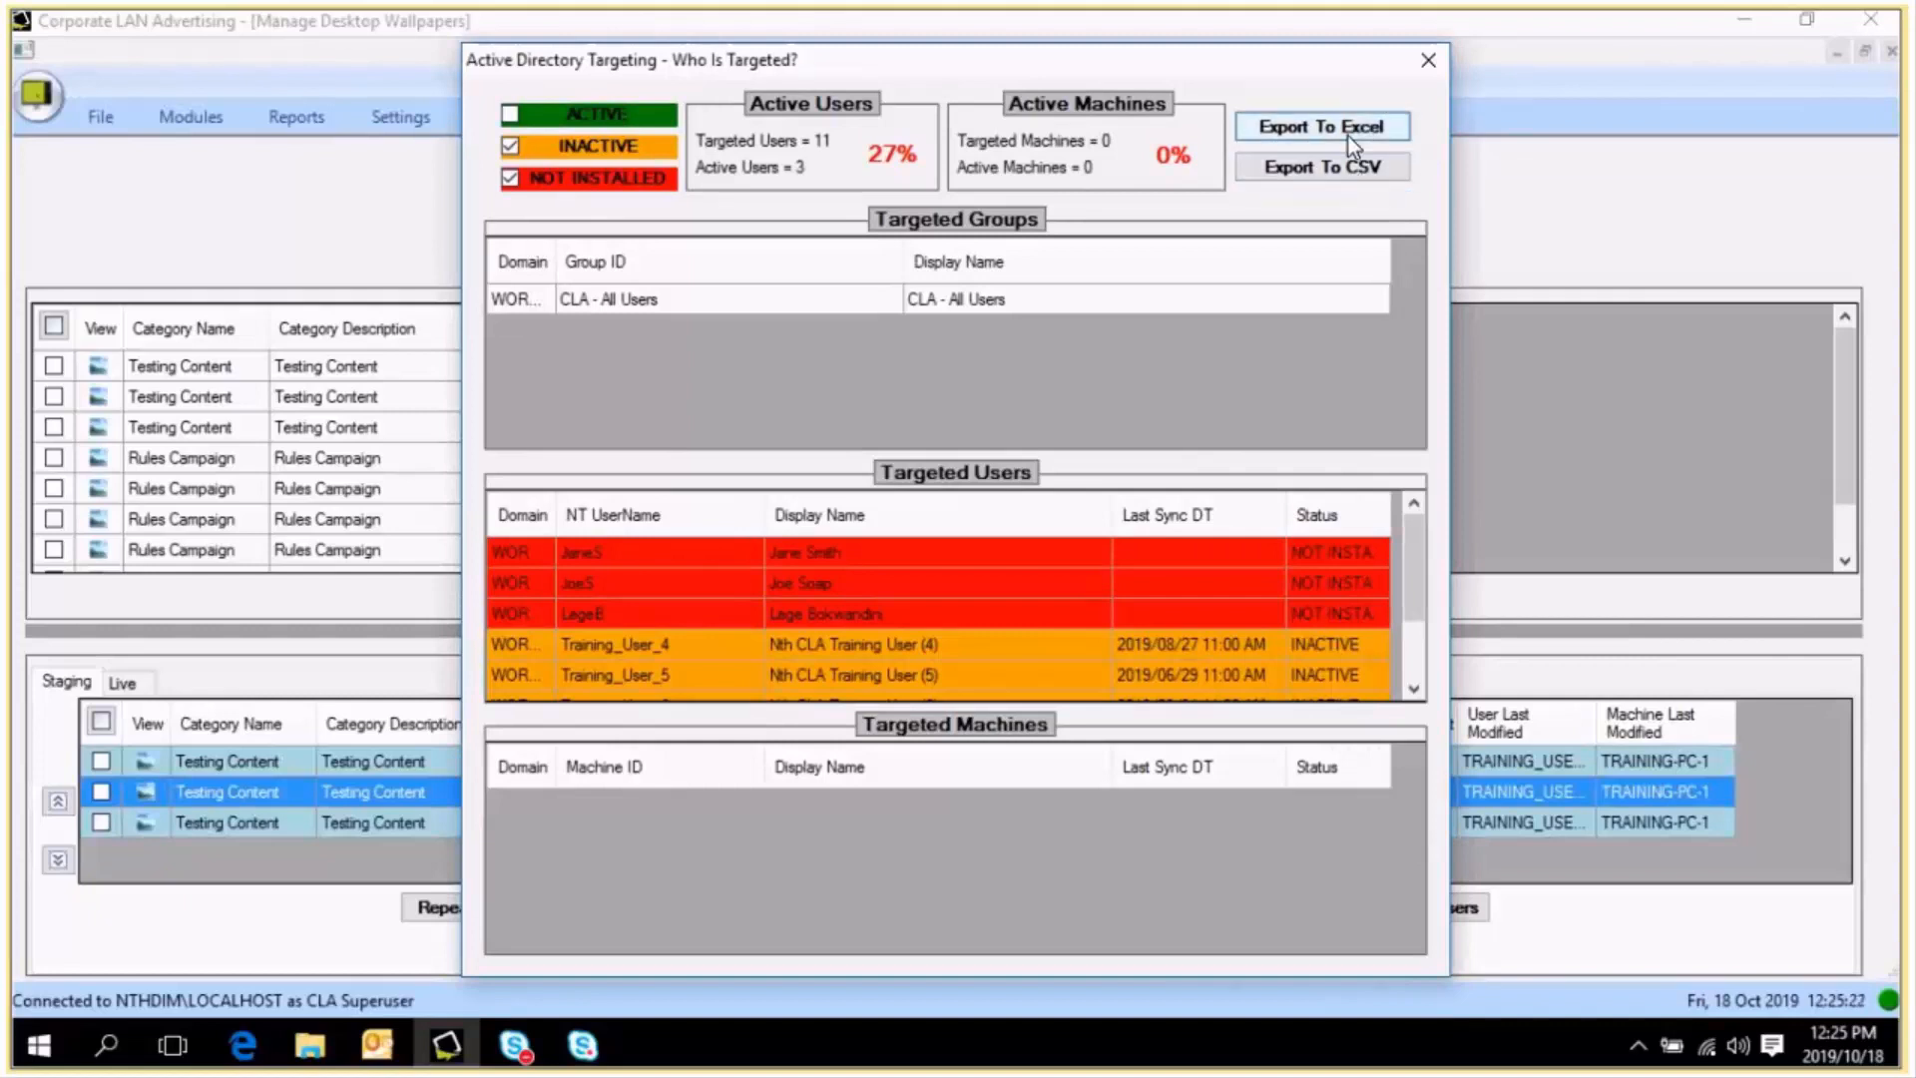
click(1427, 62)
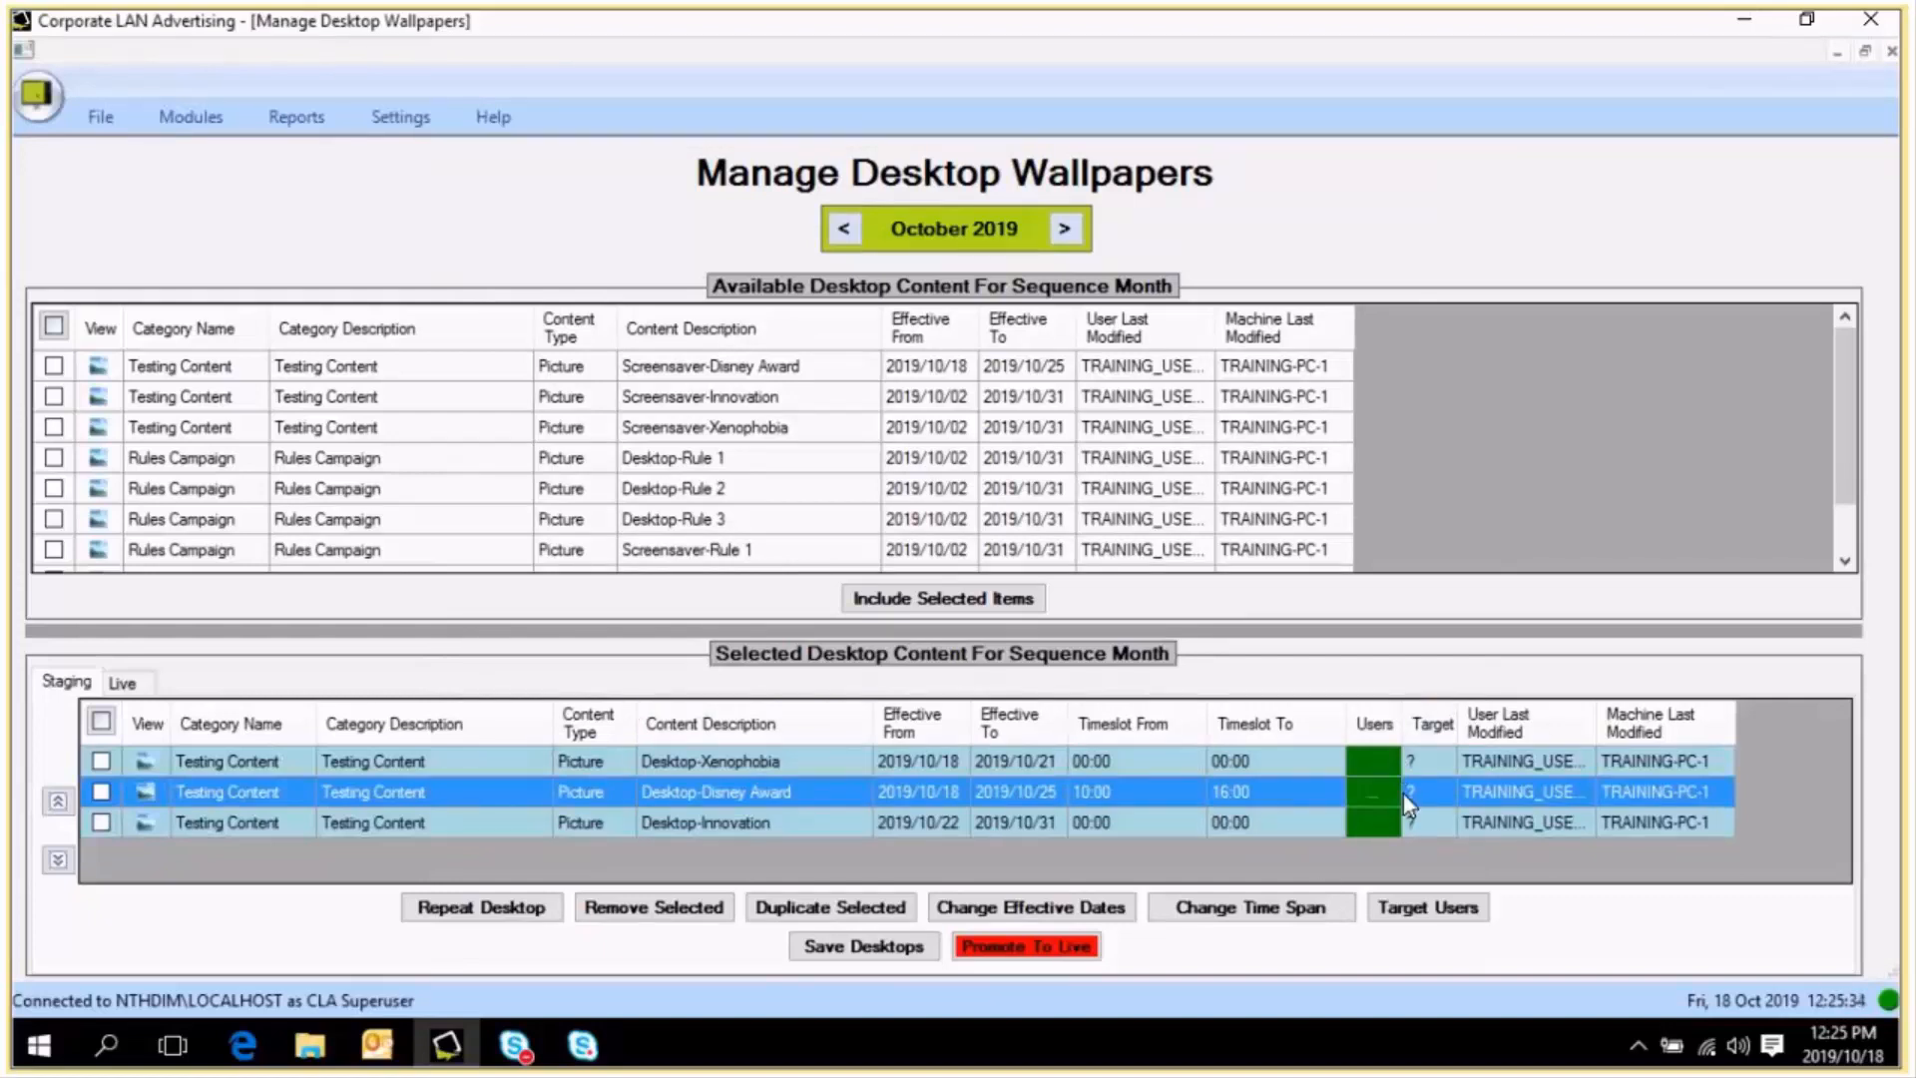
- Save the October 2019 desktop sequence to staging and check the Live sequence for the same month
click(893, 954)
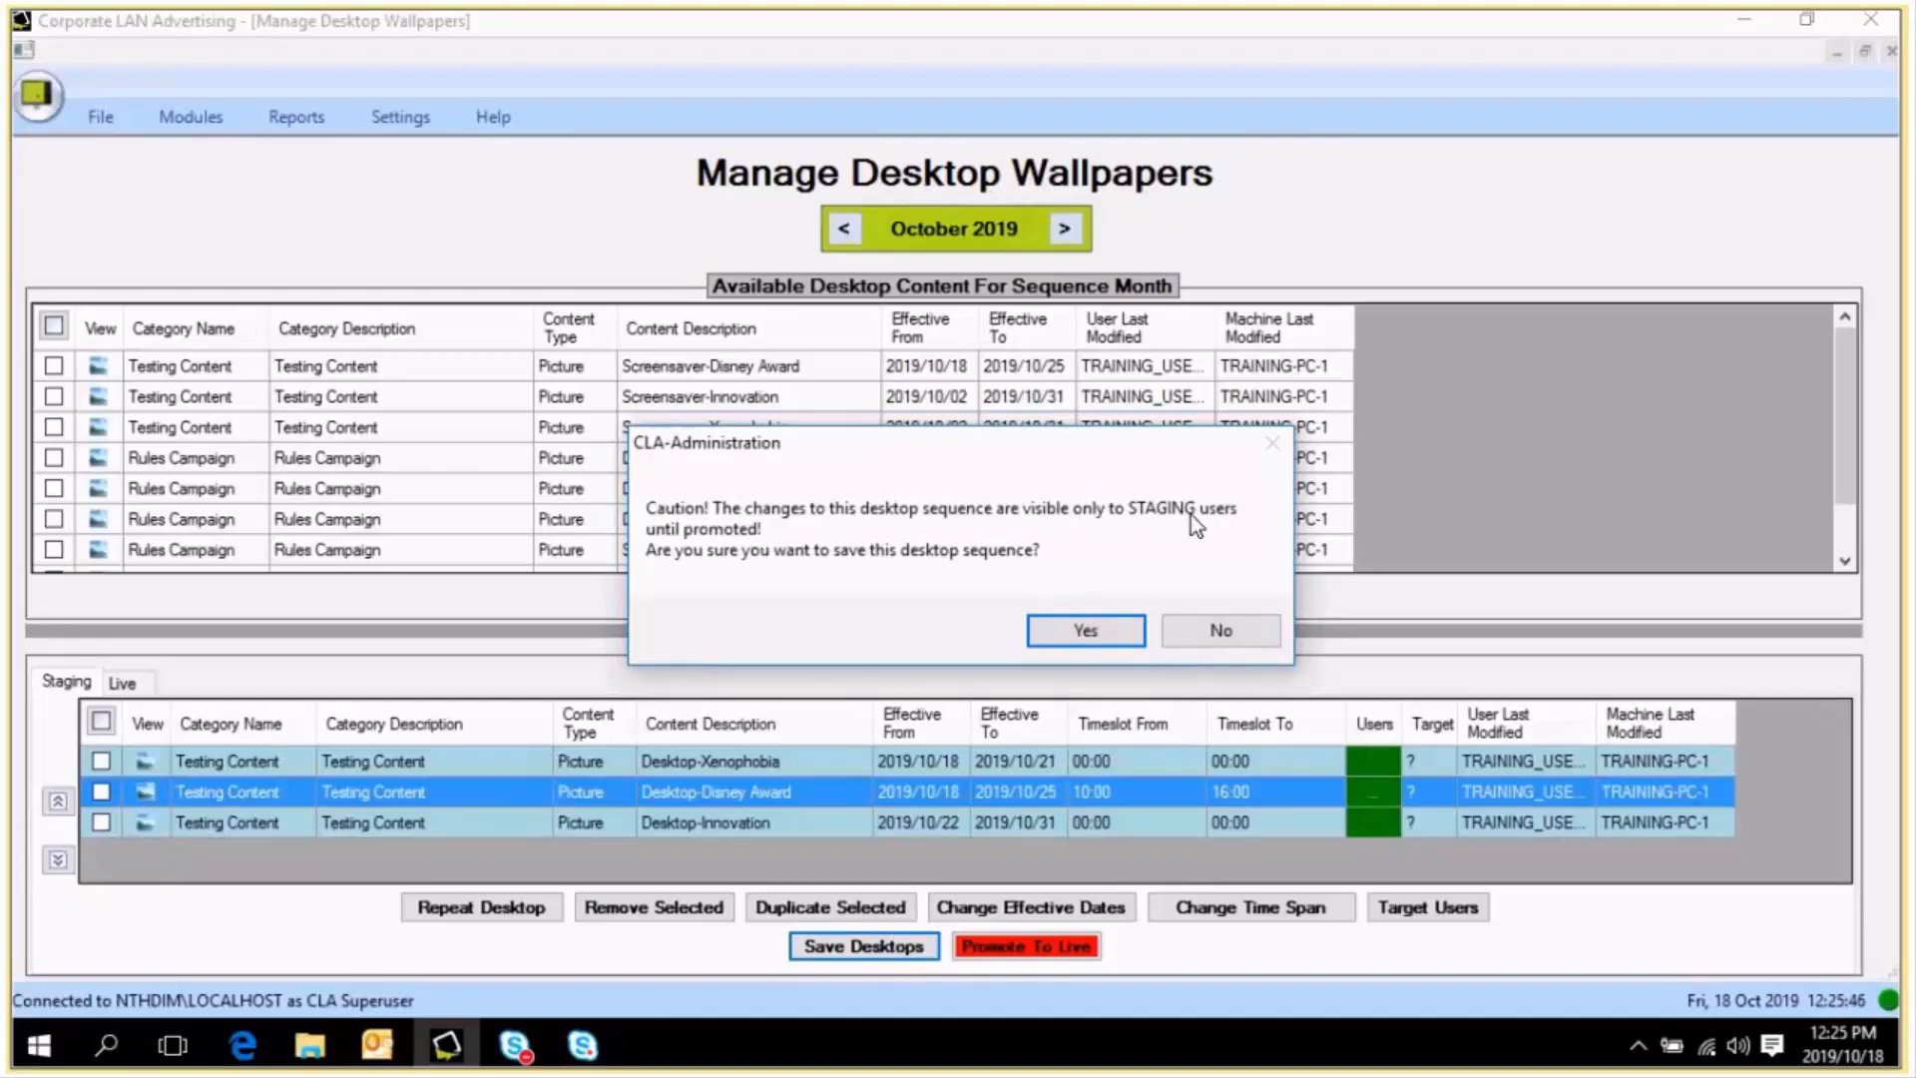
click(1092, 637)
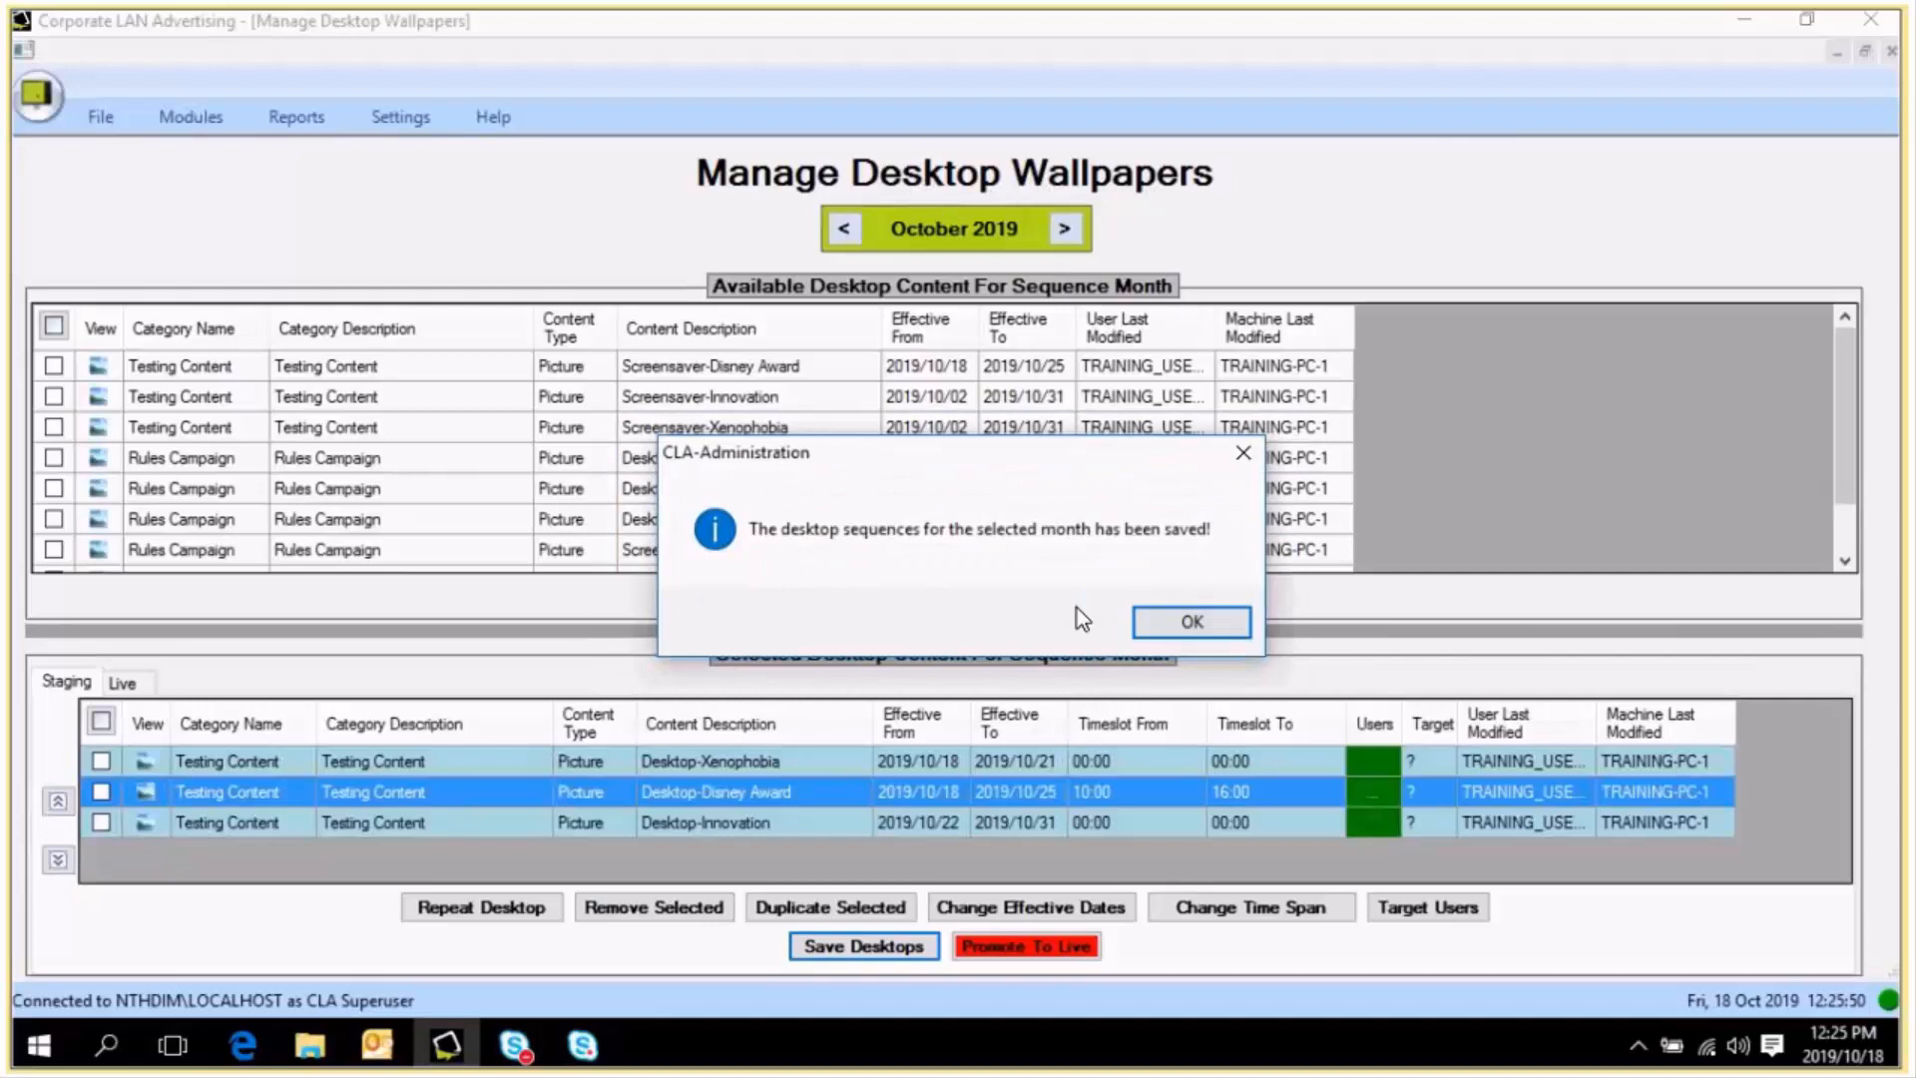
click(1190, 622)
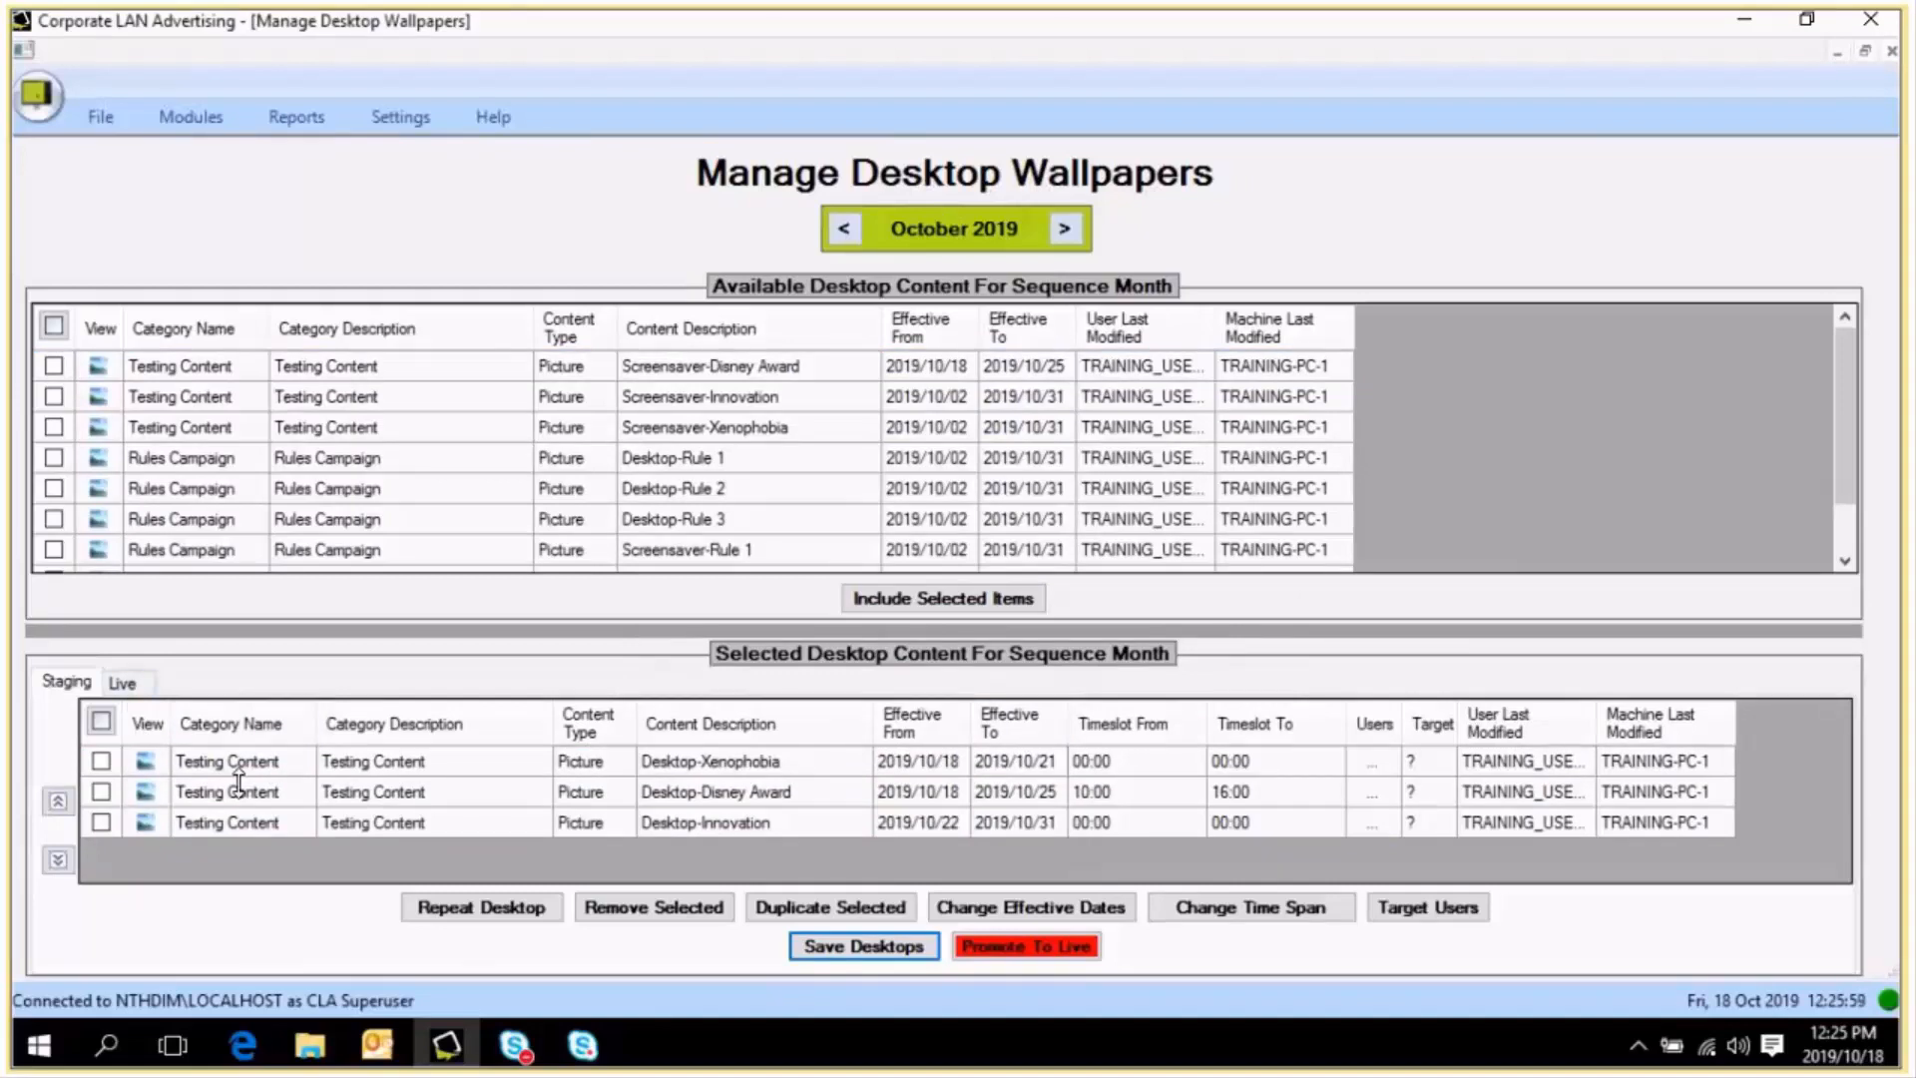
click(131, 684)
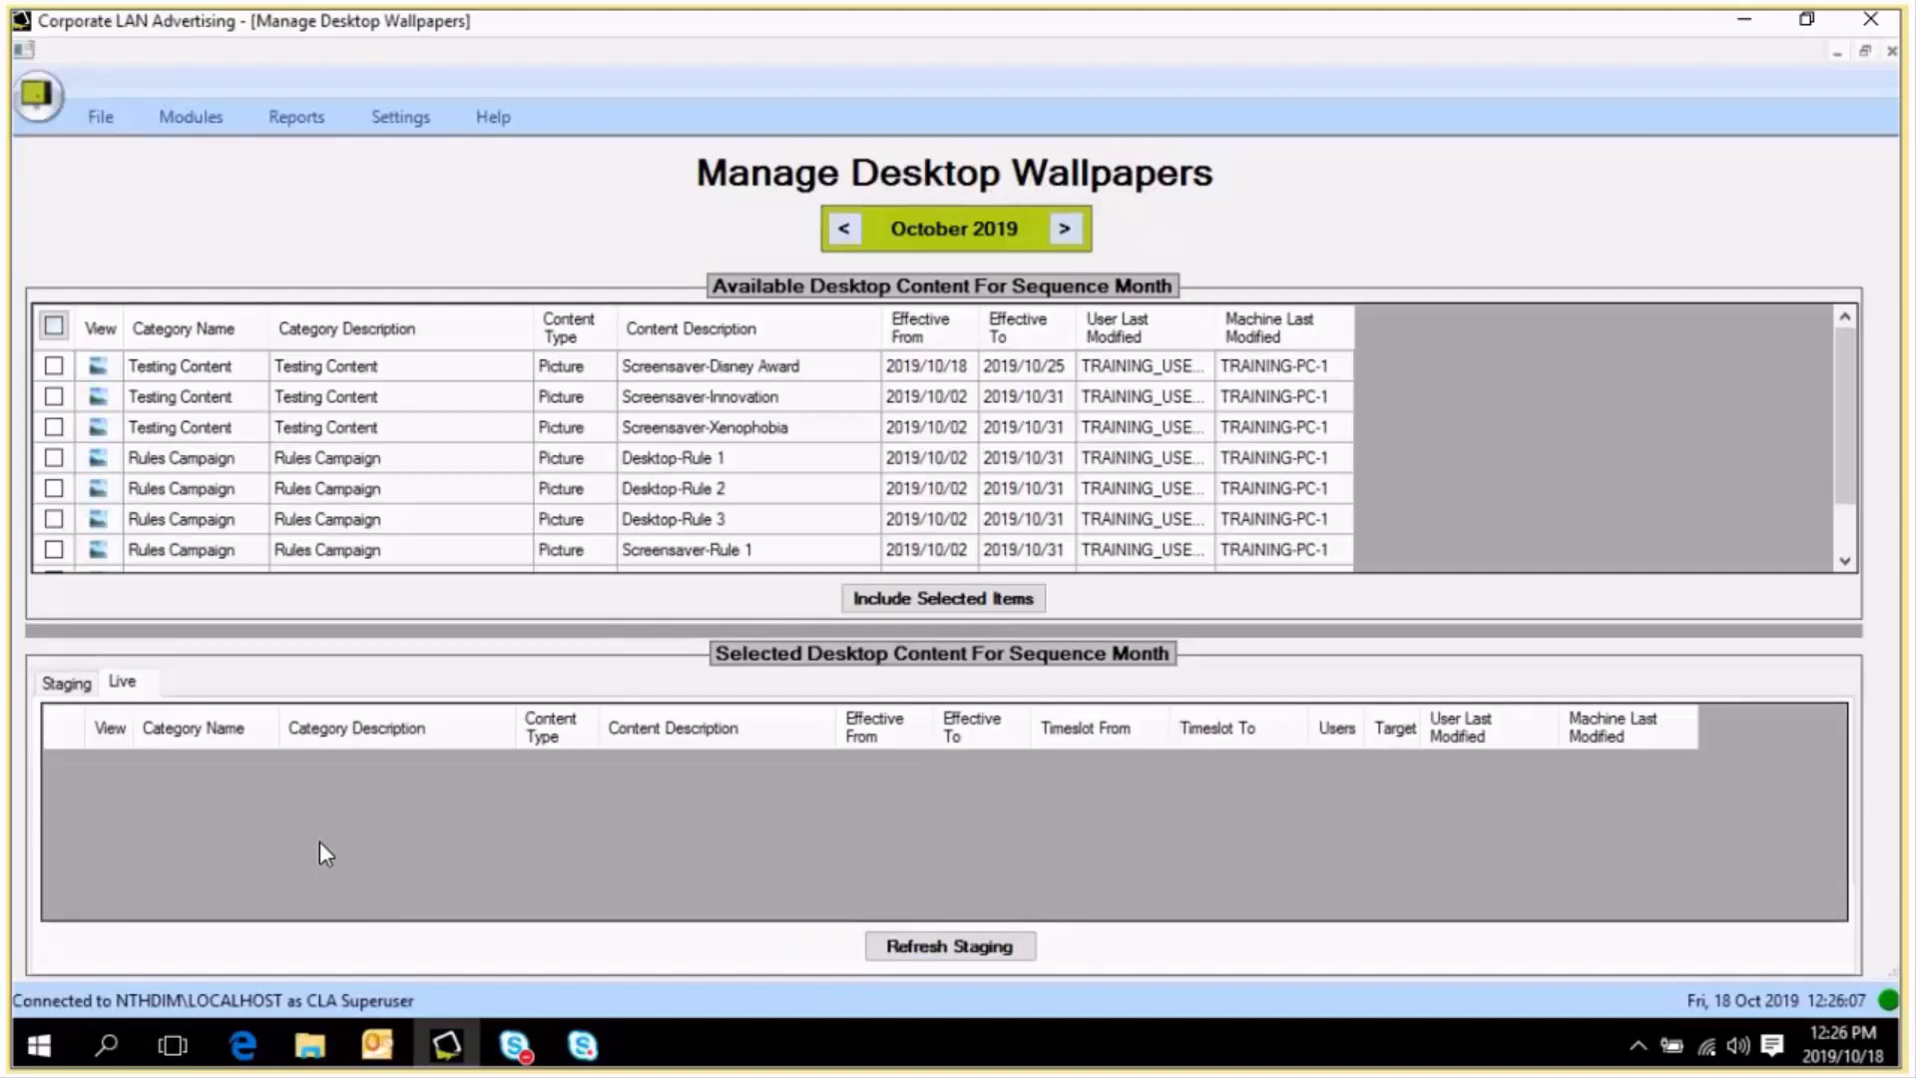
click(66, 682)
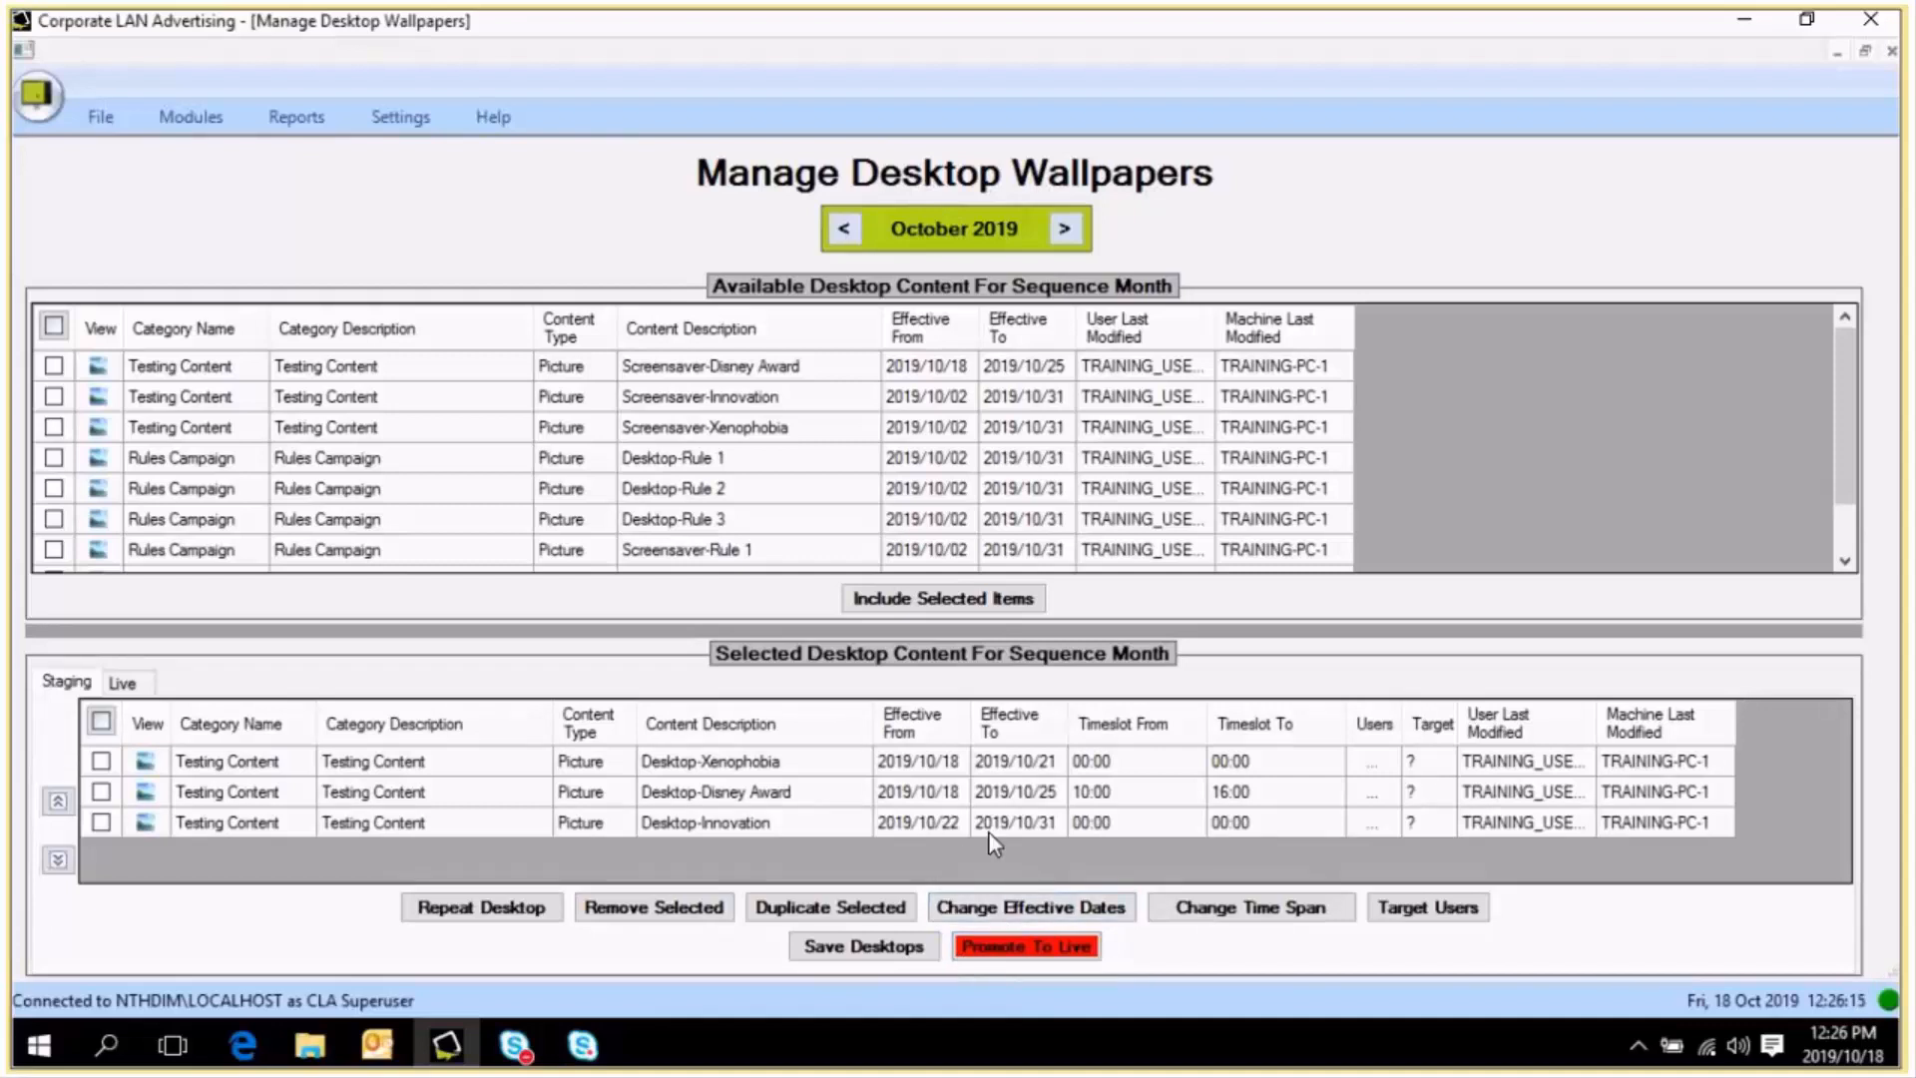
- Launch the desktop wallpaper from the Control Panel with the administration window minimized, relaunching it to preview the scheduled wallpapers
click(403, 118)
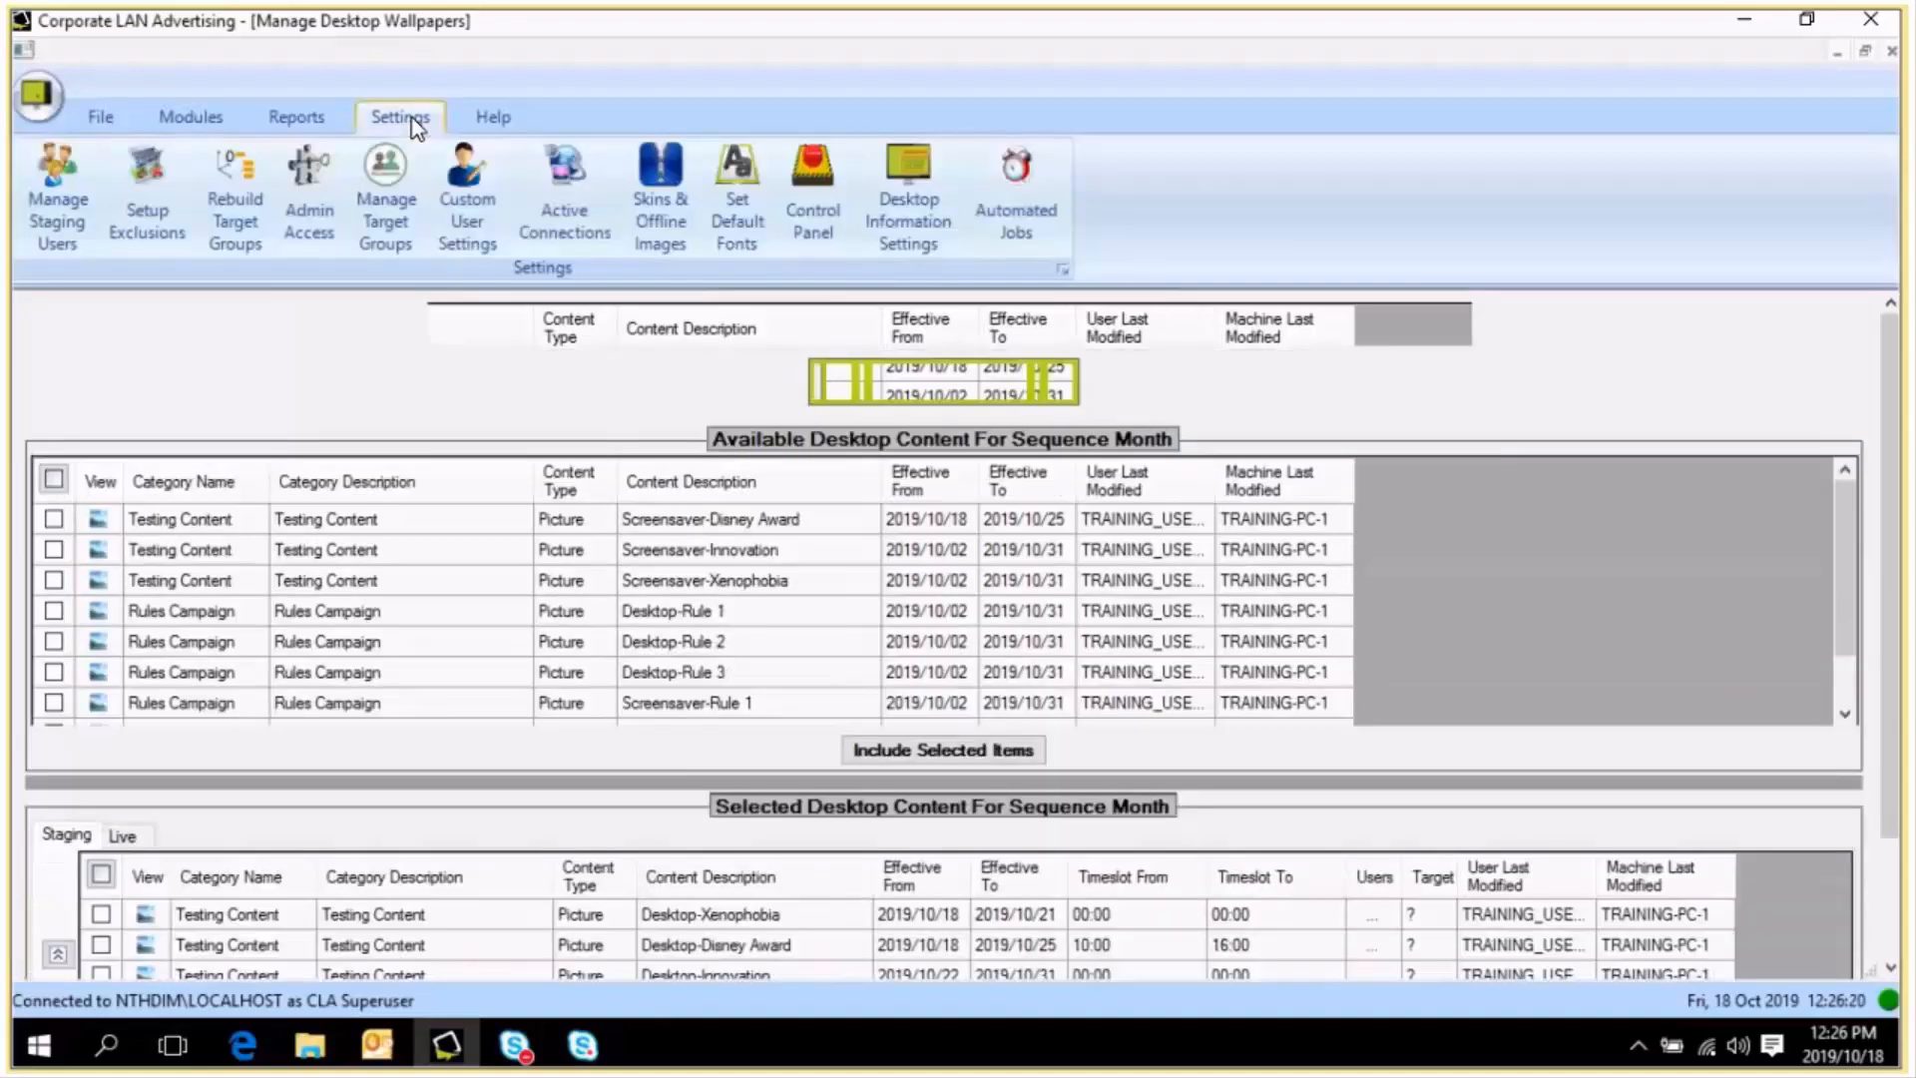
click(816, 212)
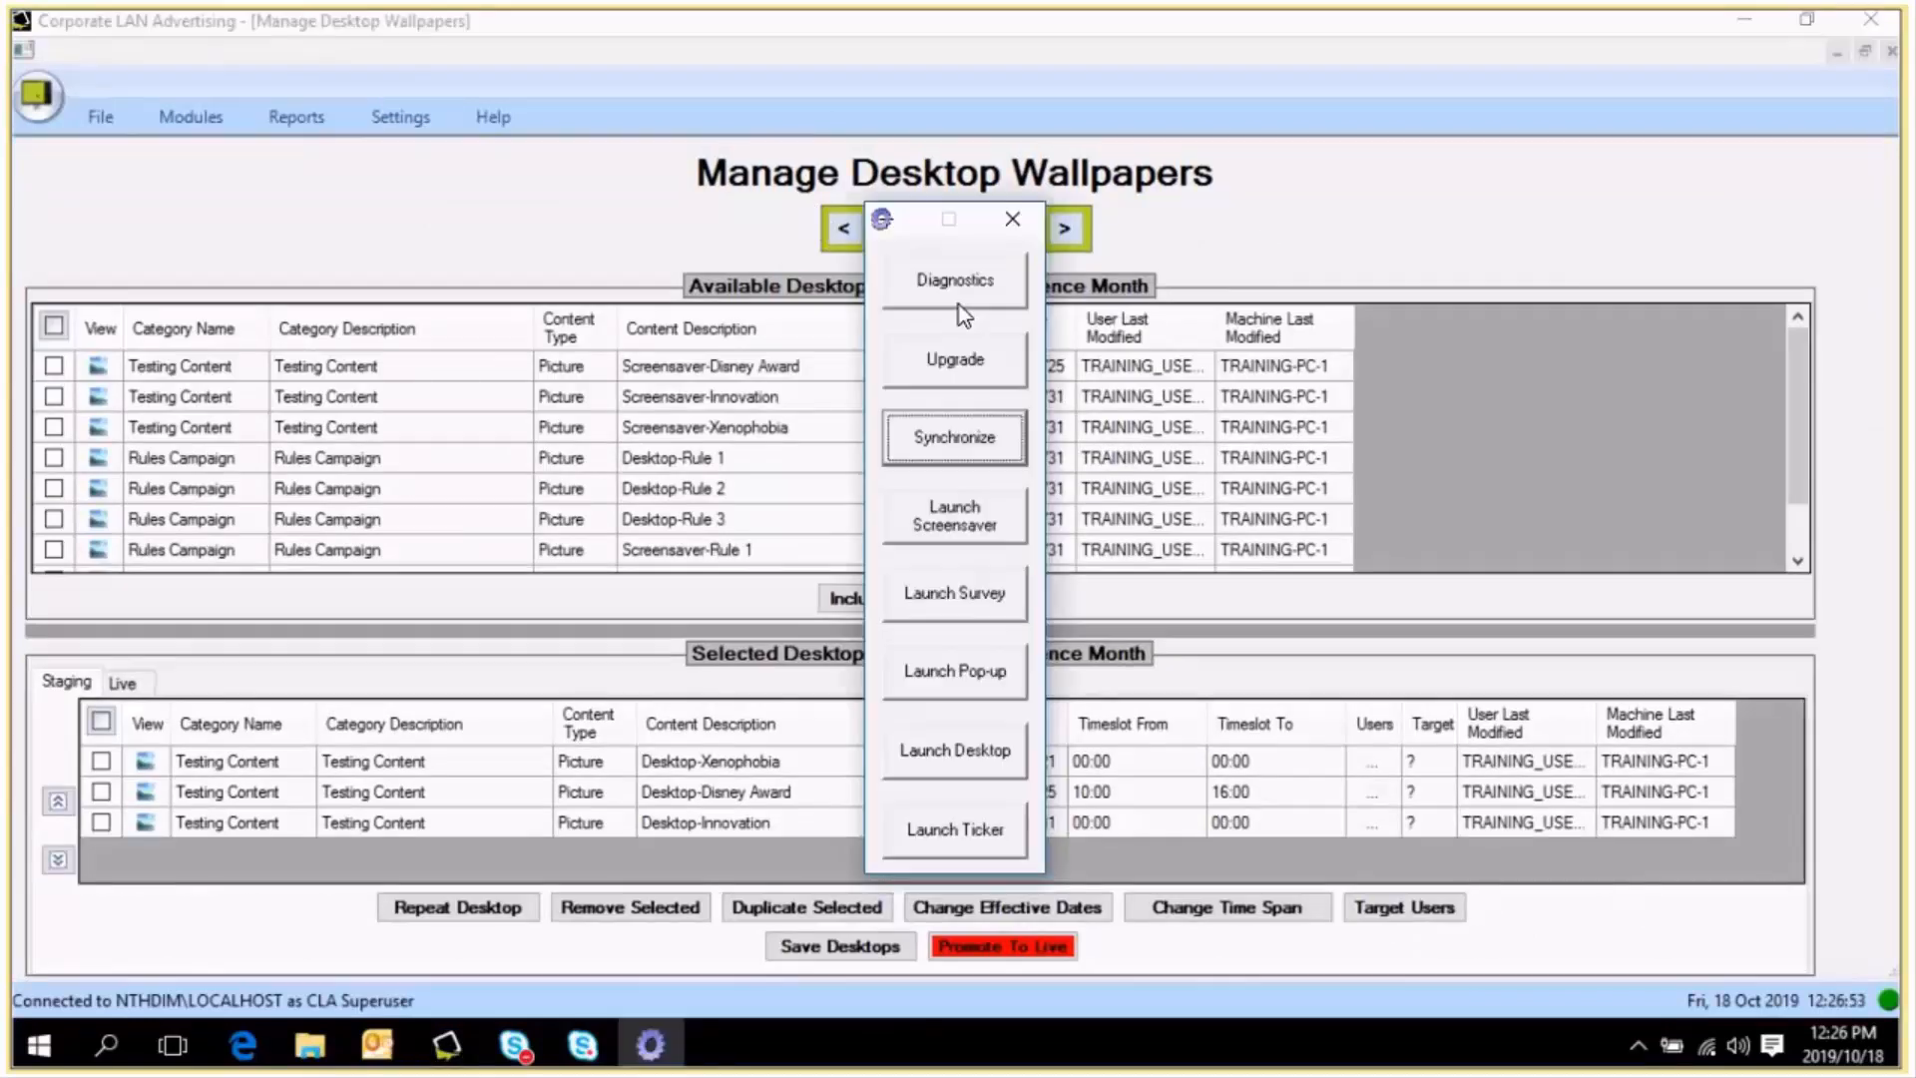
click(958, 755)
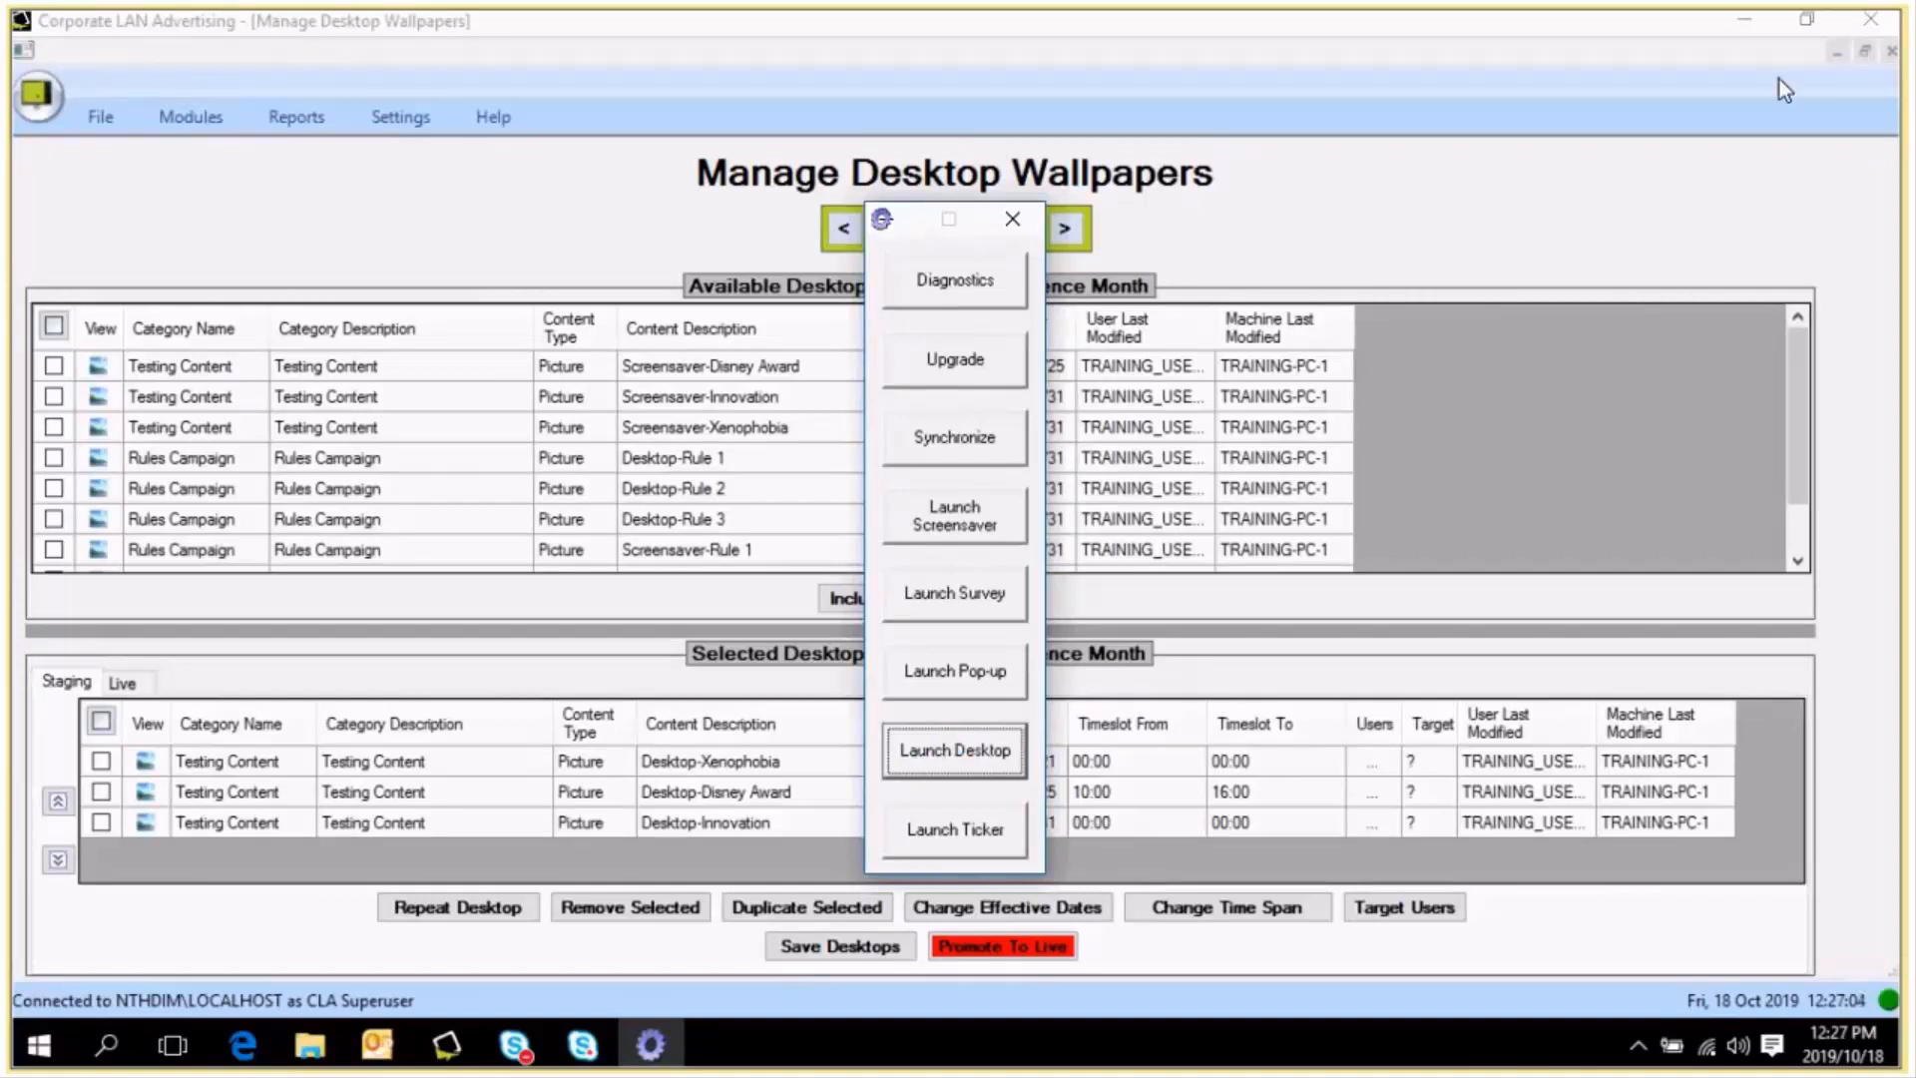
click(1744, 26)
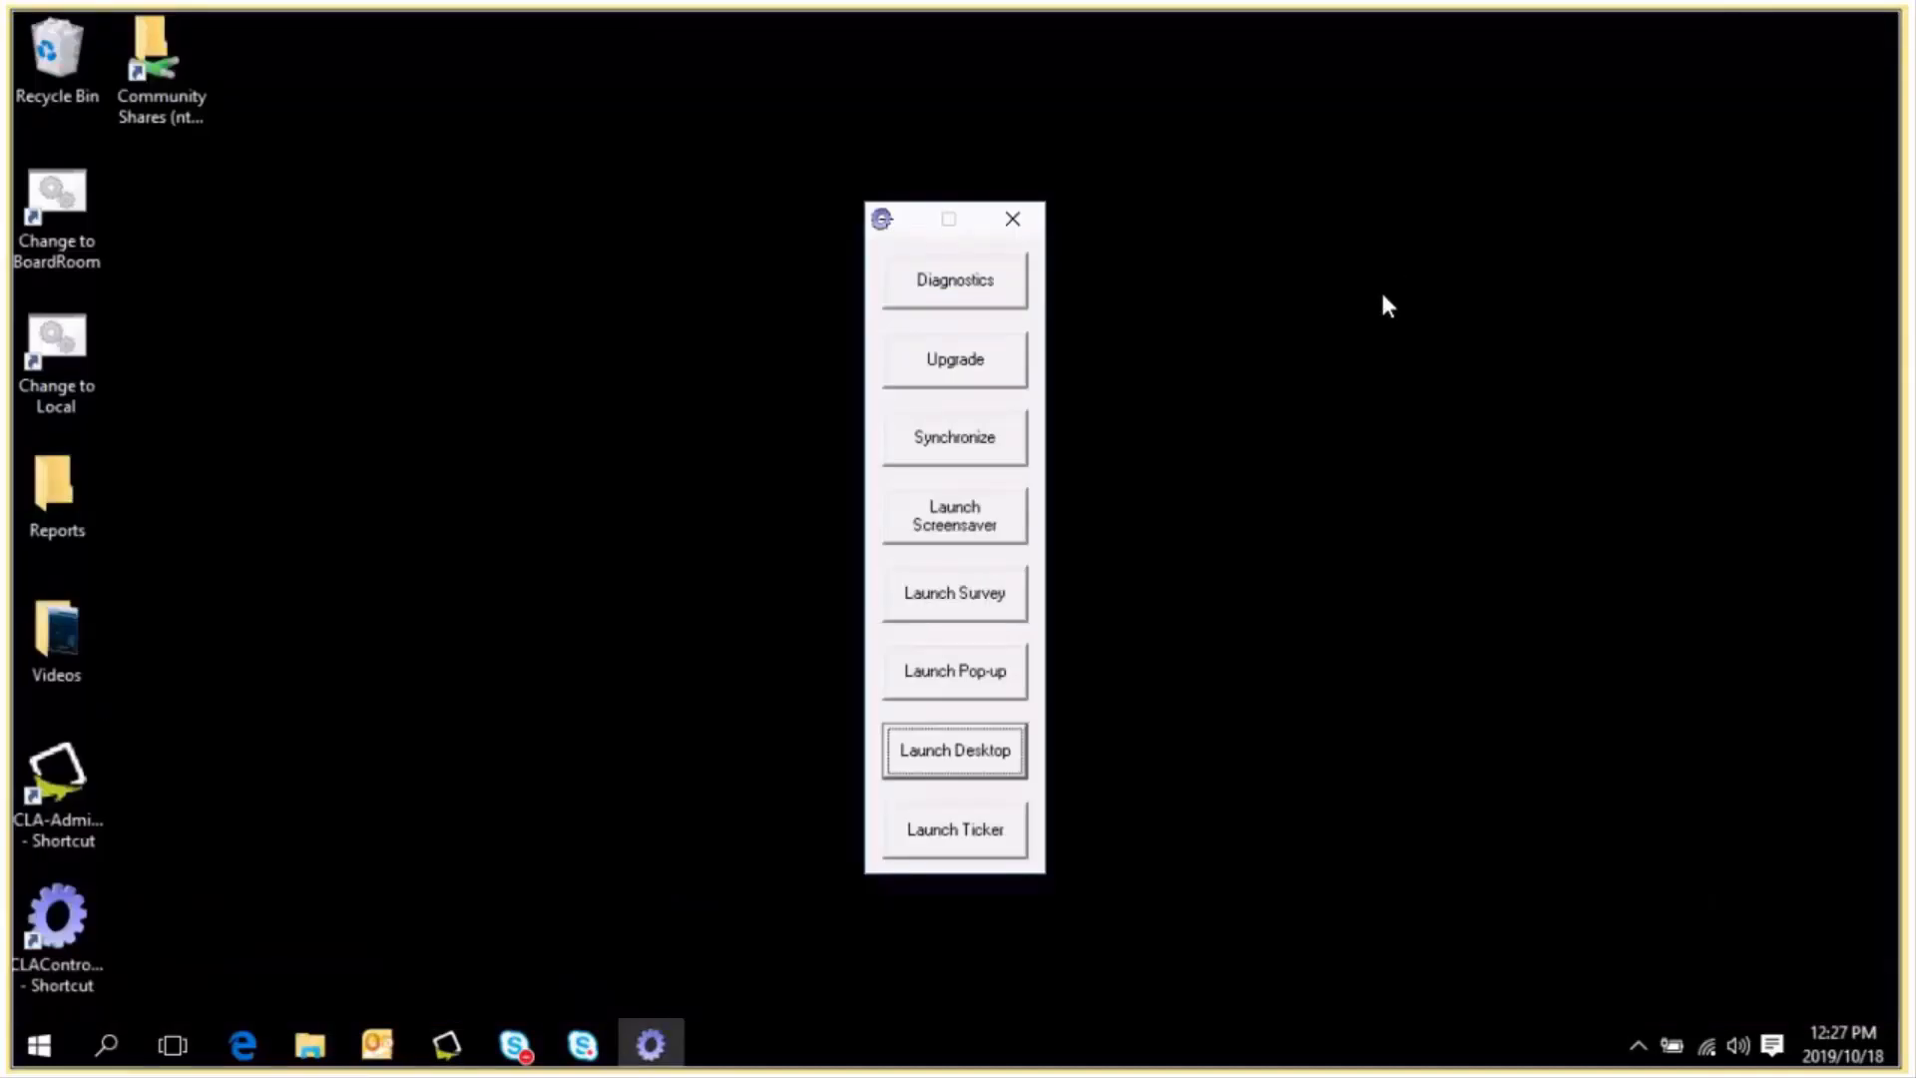
click(953, 751)
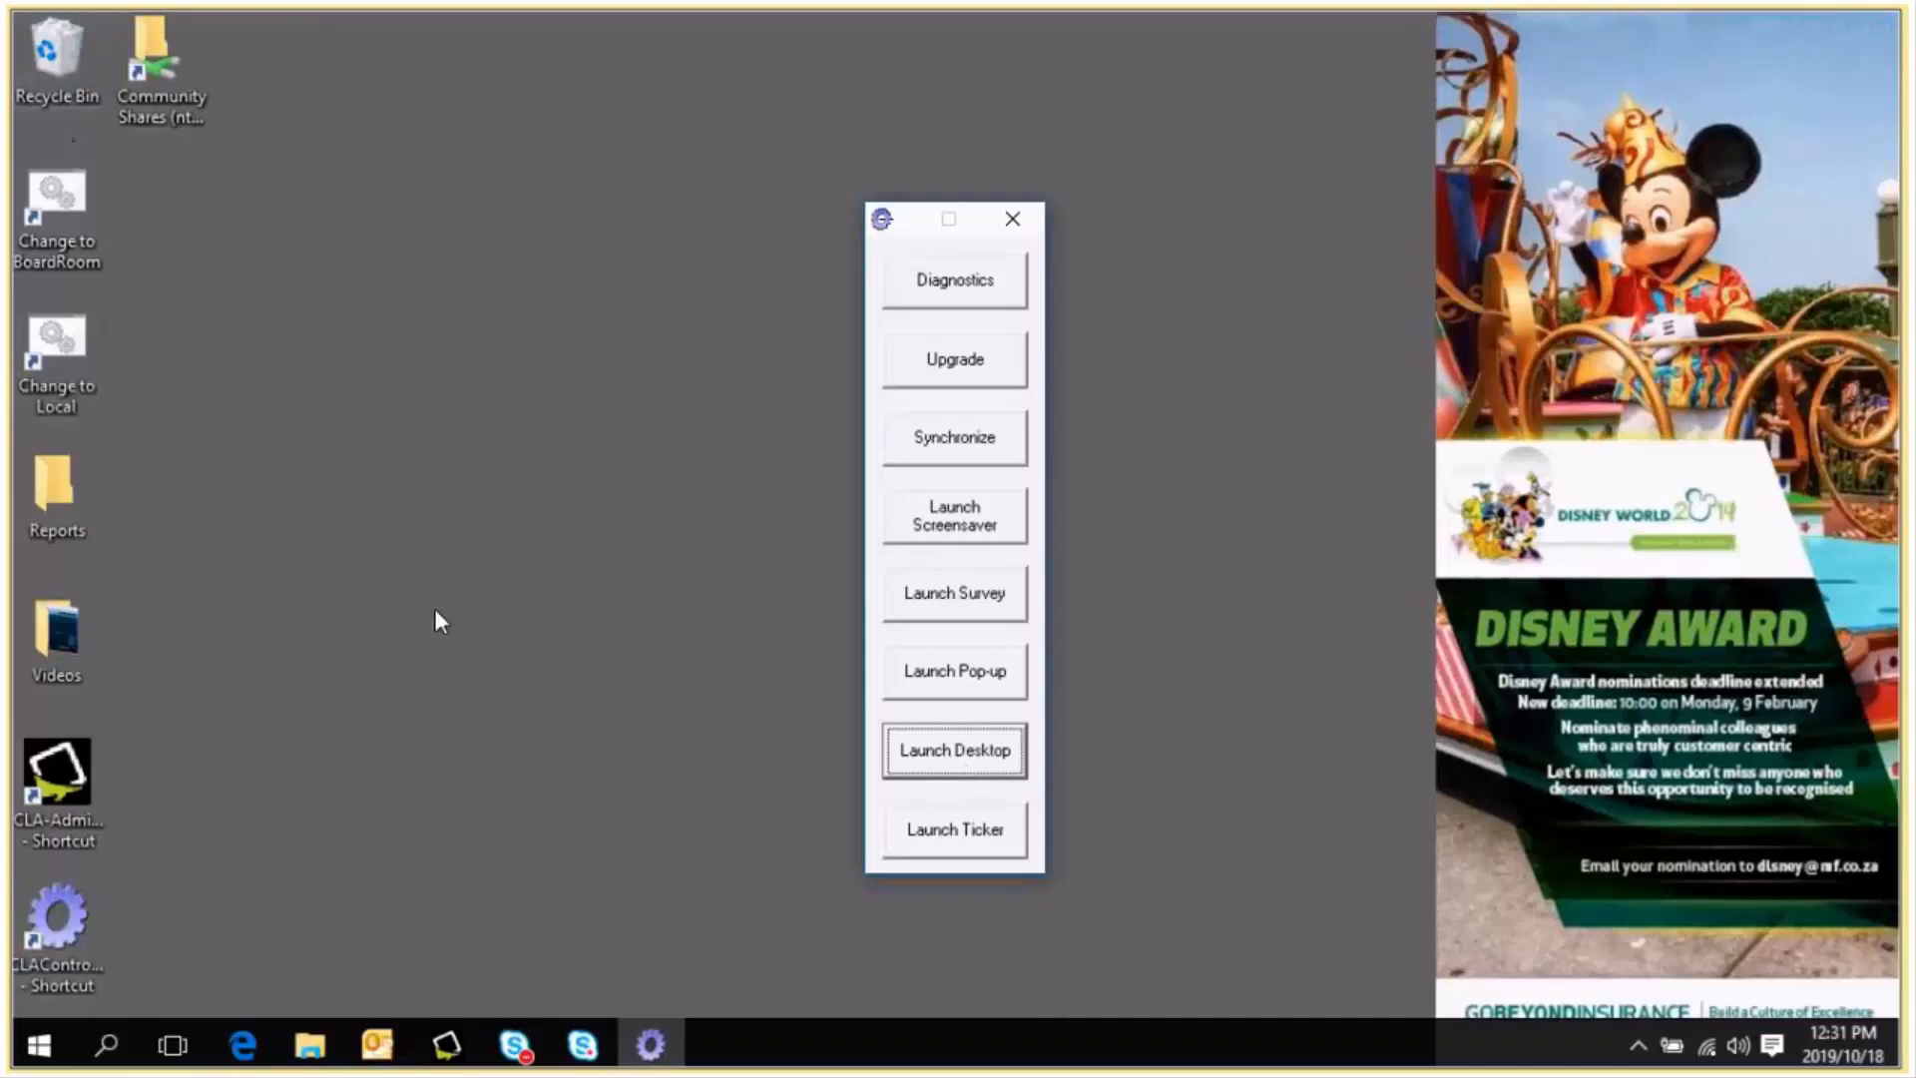
click(966, 756)
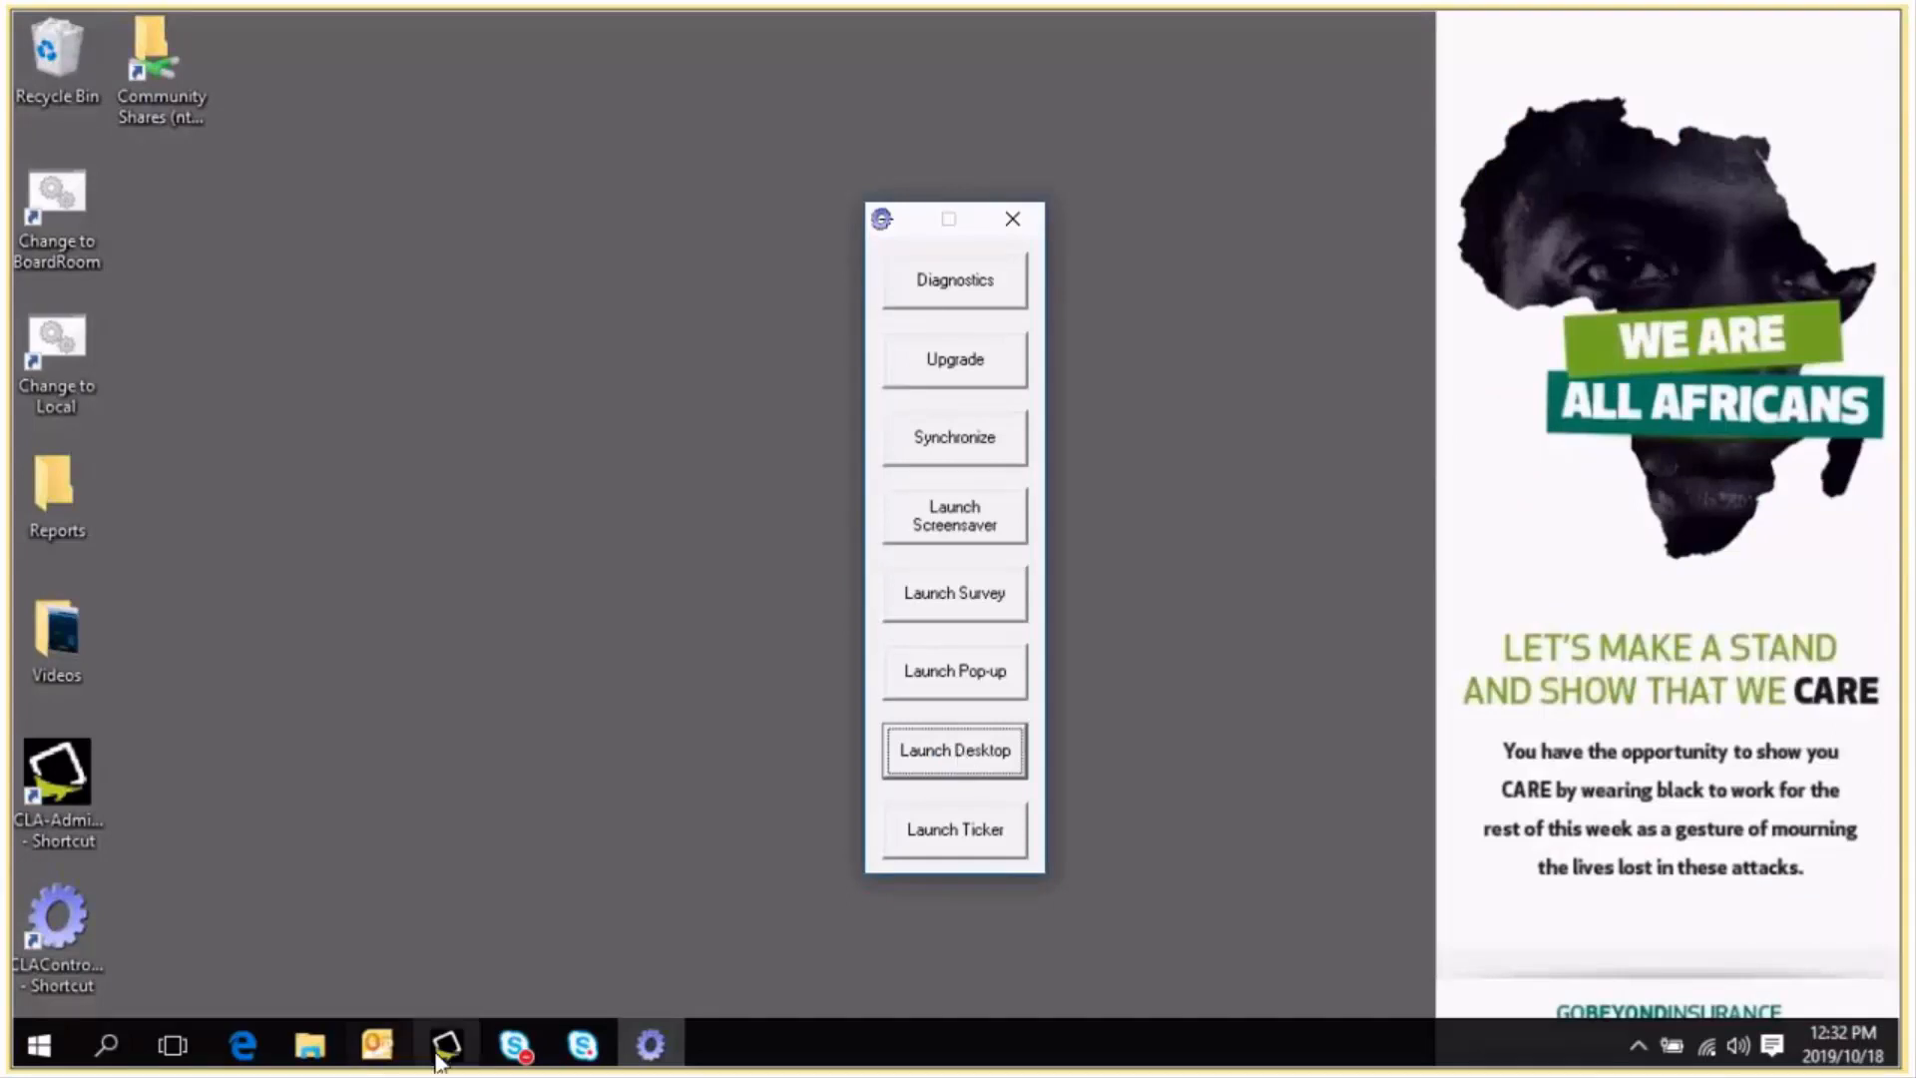
- Return to CLA-Administration, promote the October 2019 staging sequence to live with the administration password, saving pending changes, and review the Live sequence
click(445, 1048)
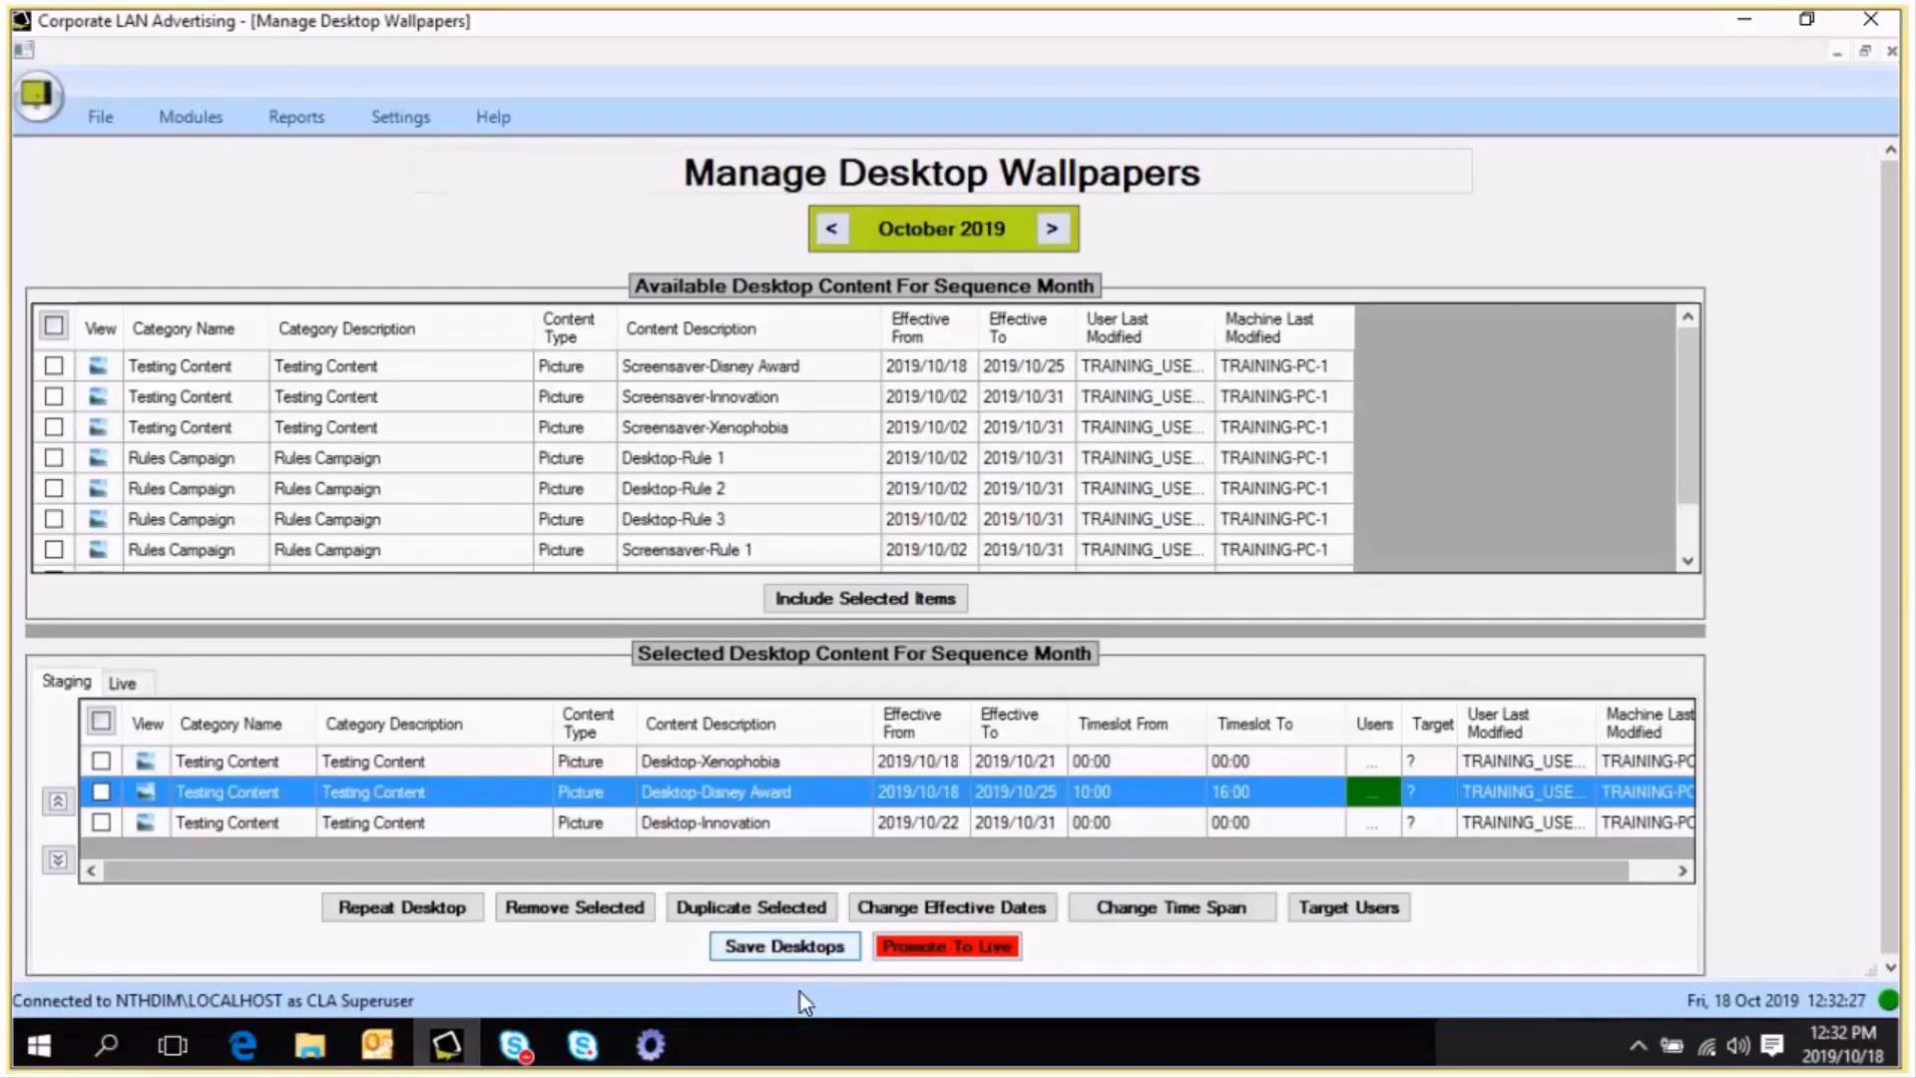
click(948, 946)
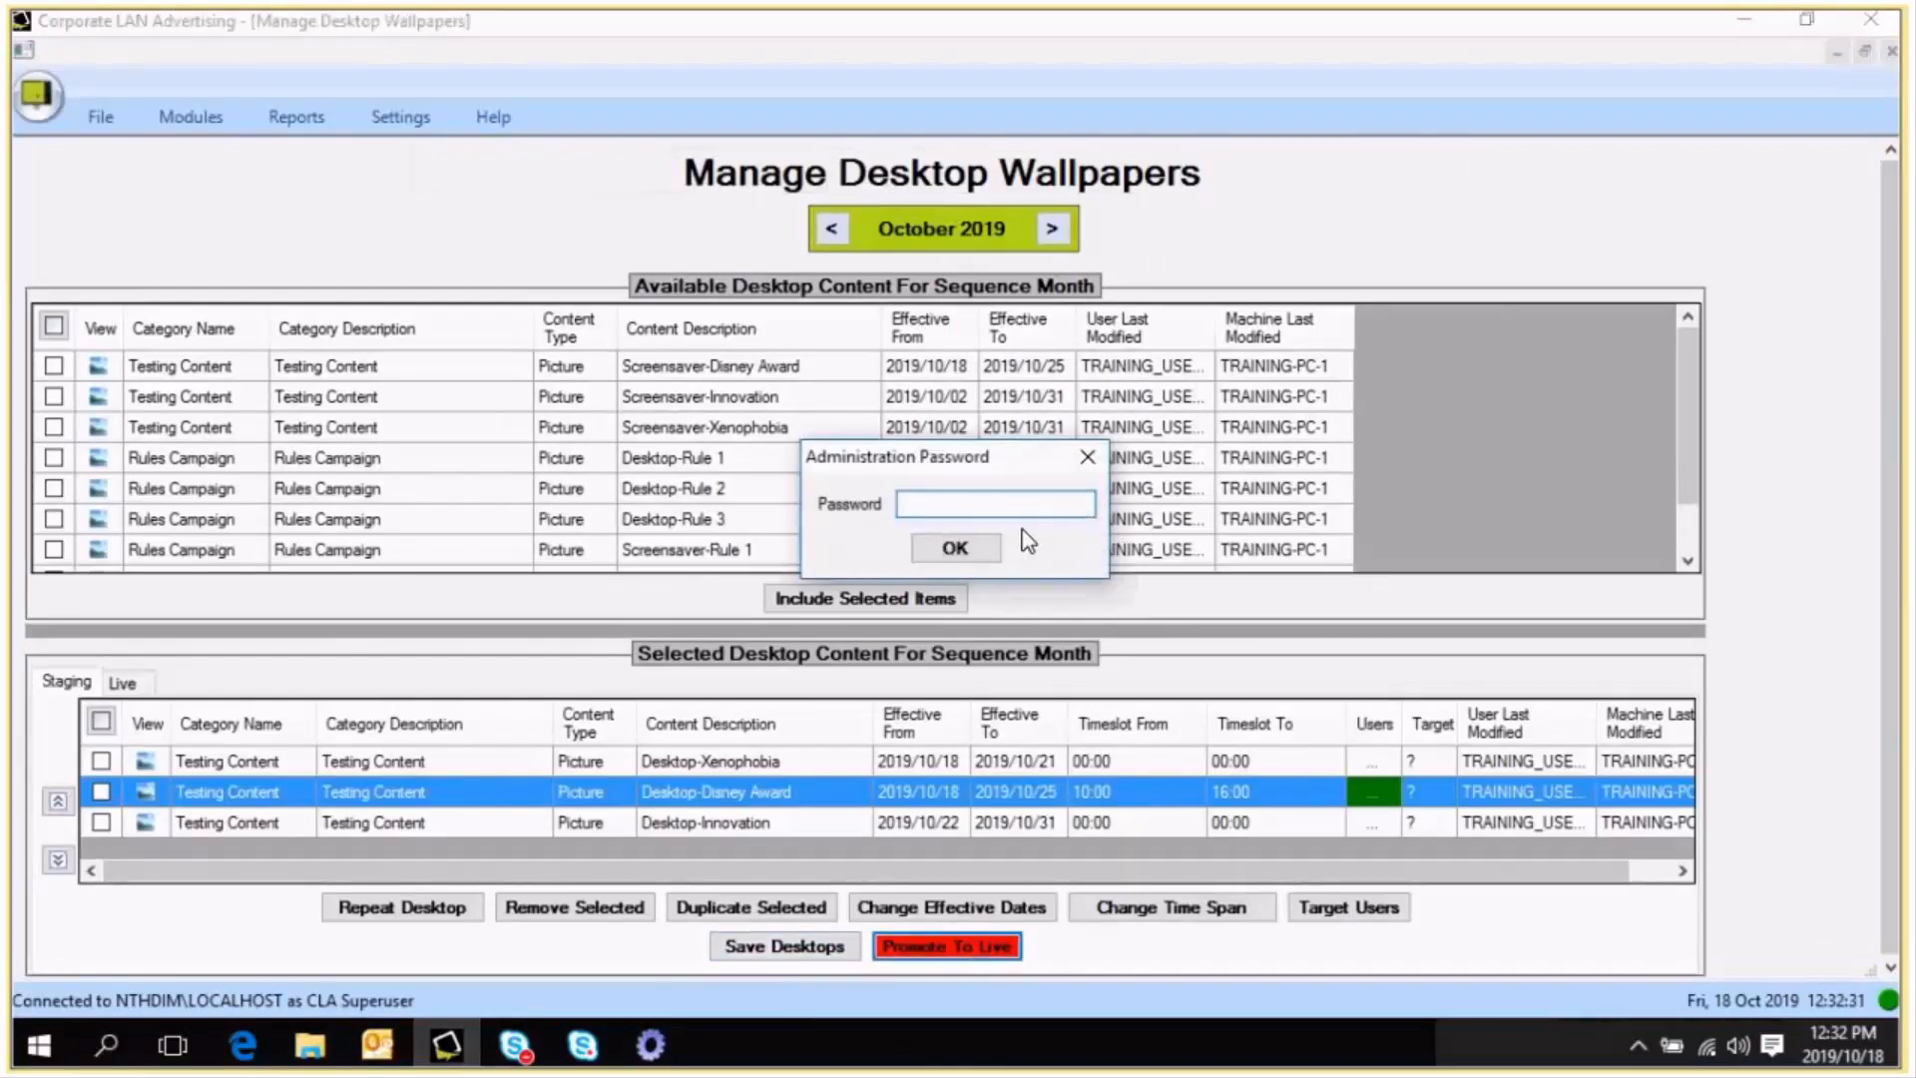
text(**********)
key(Return)
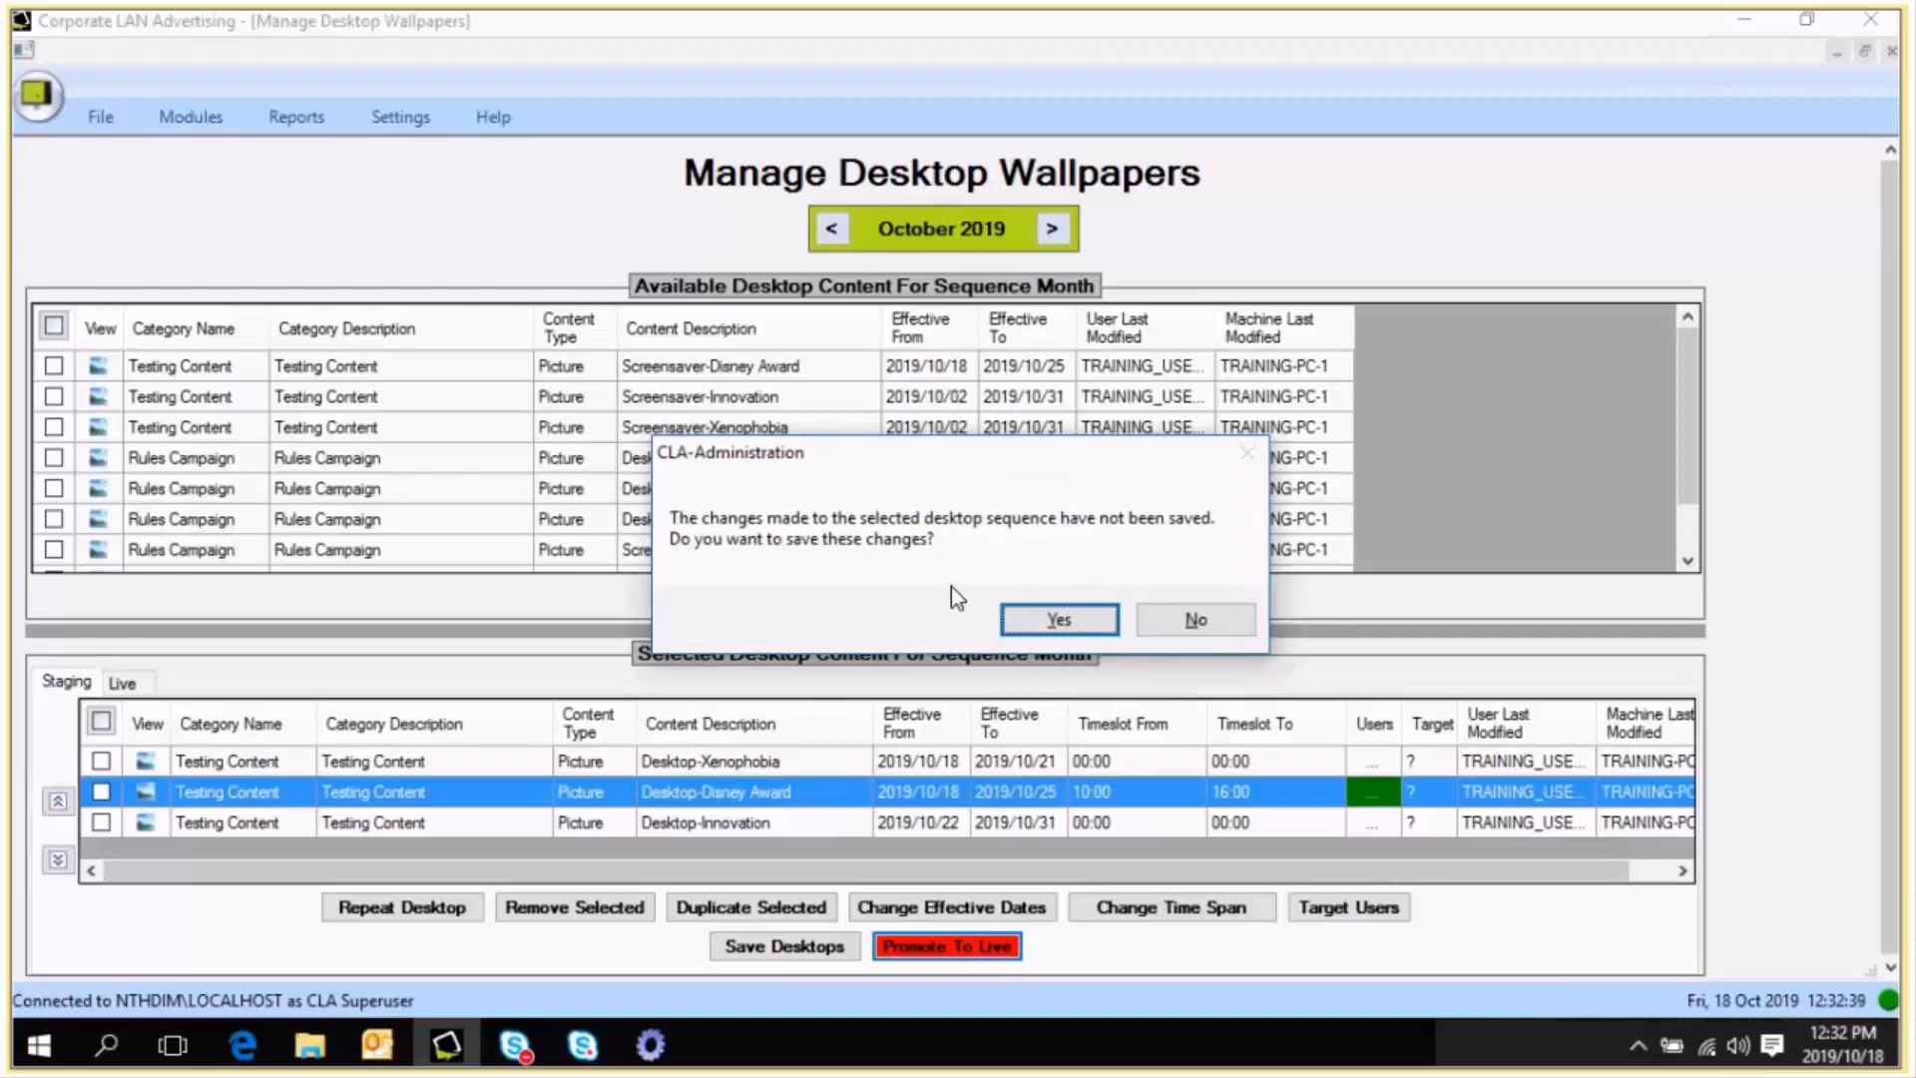
key(Return)
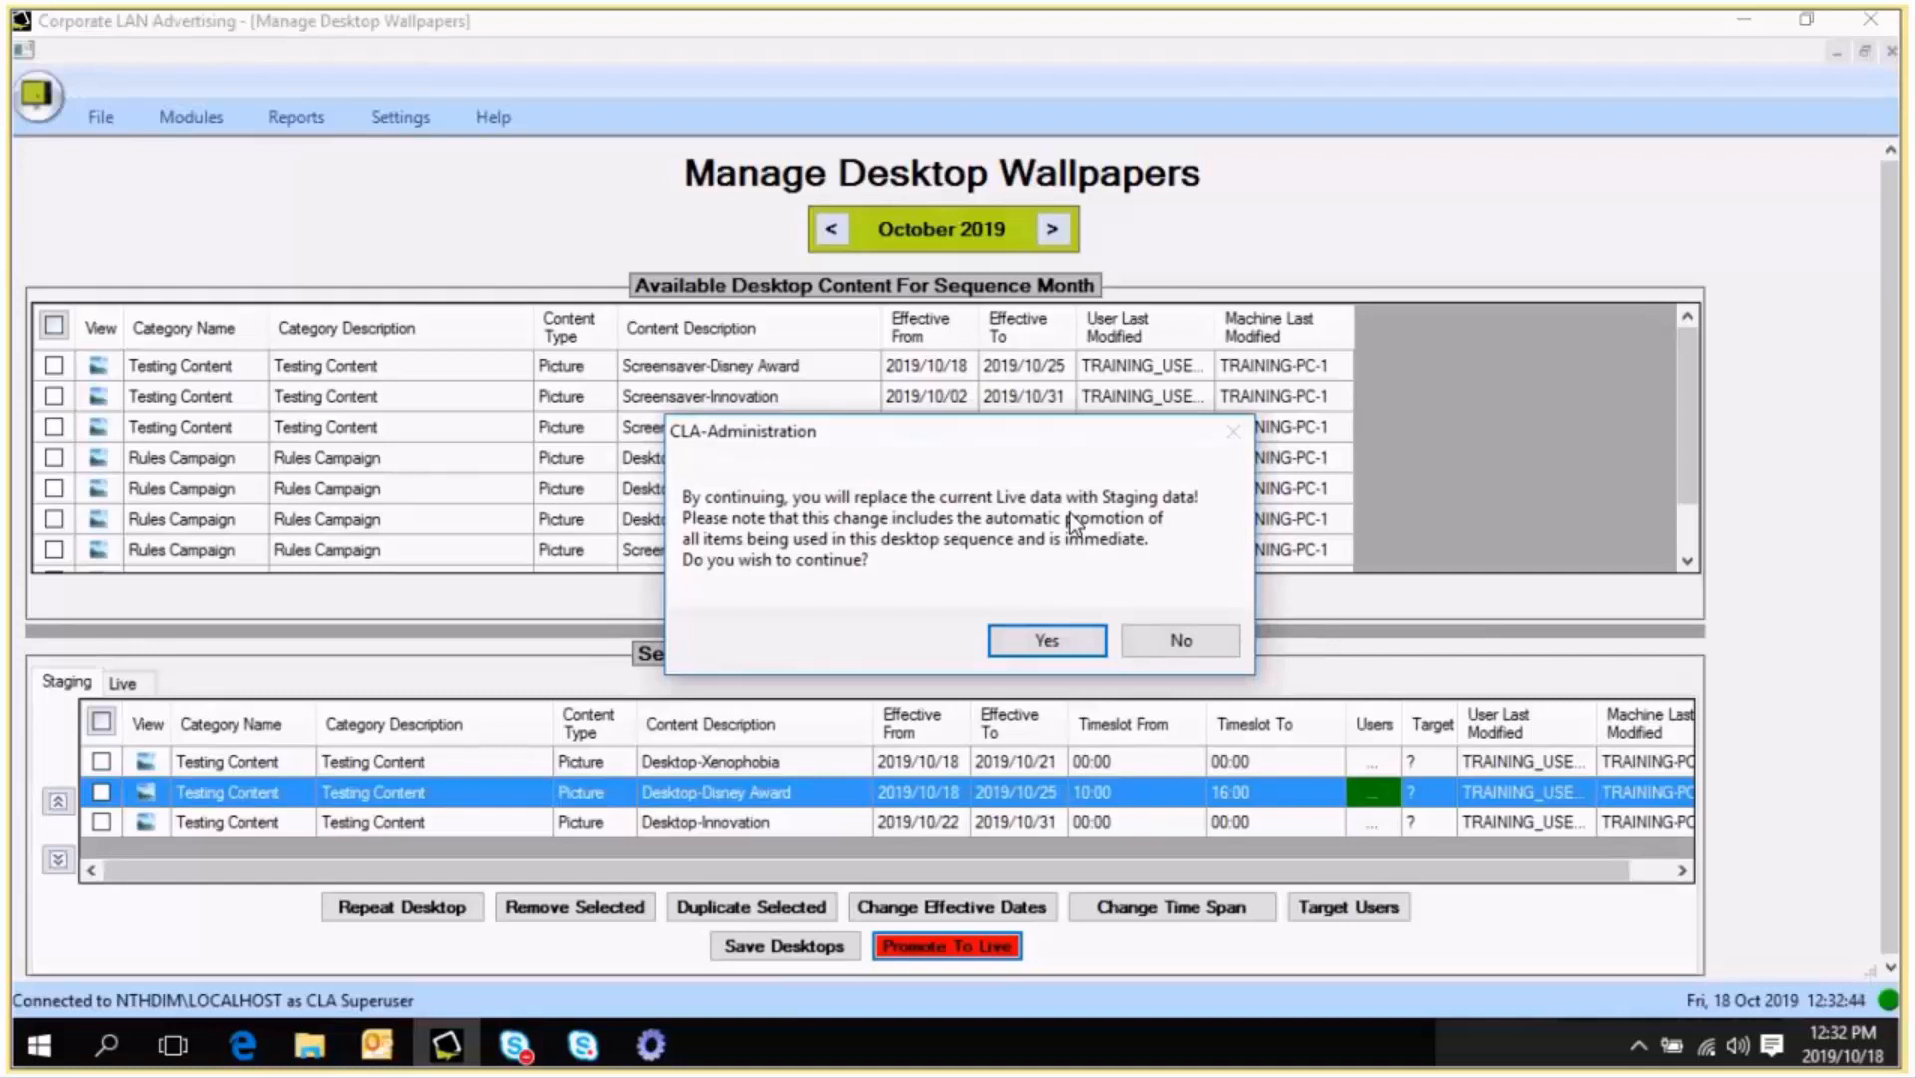
click(1045, 640)
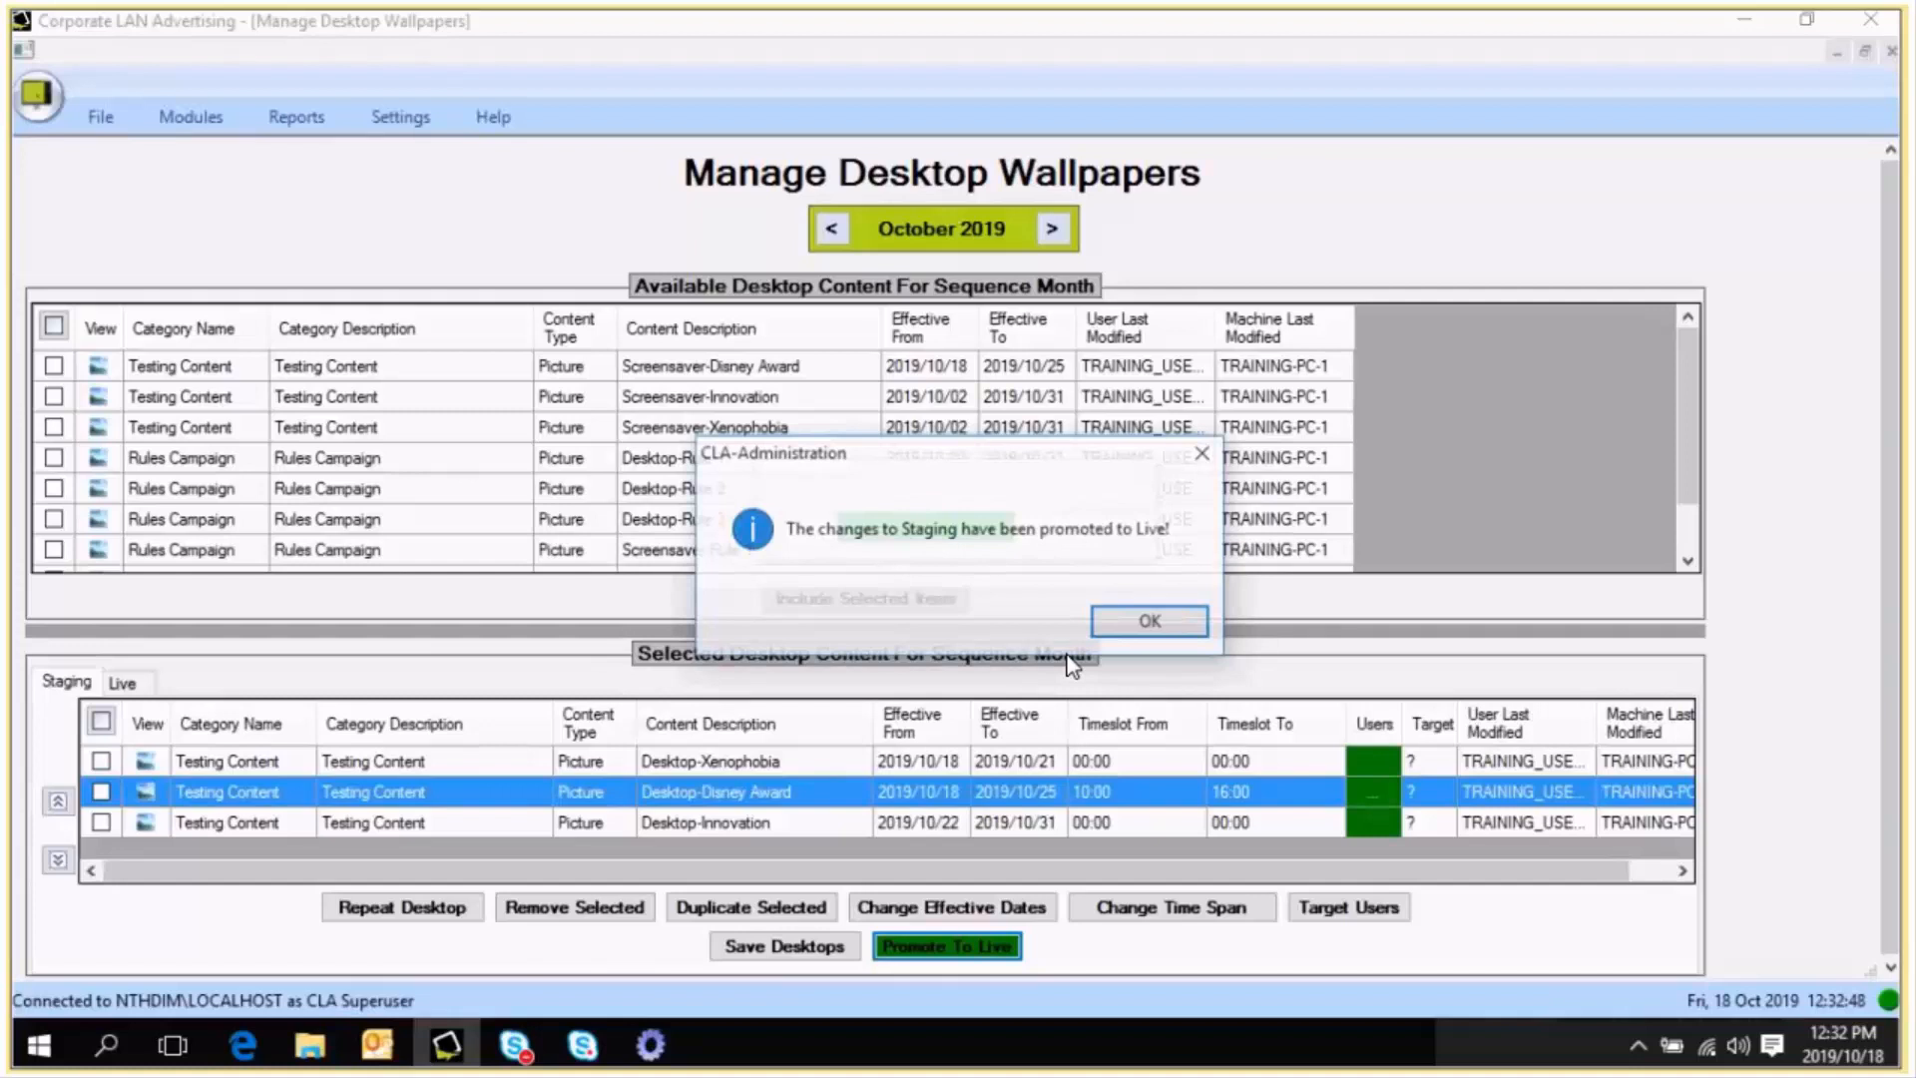
click(124, 685)
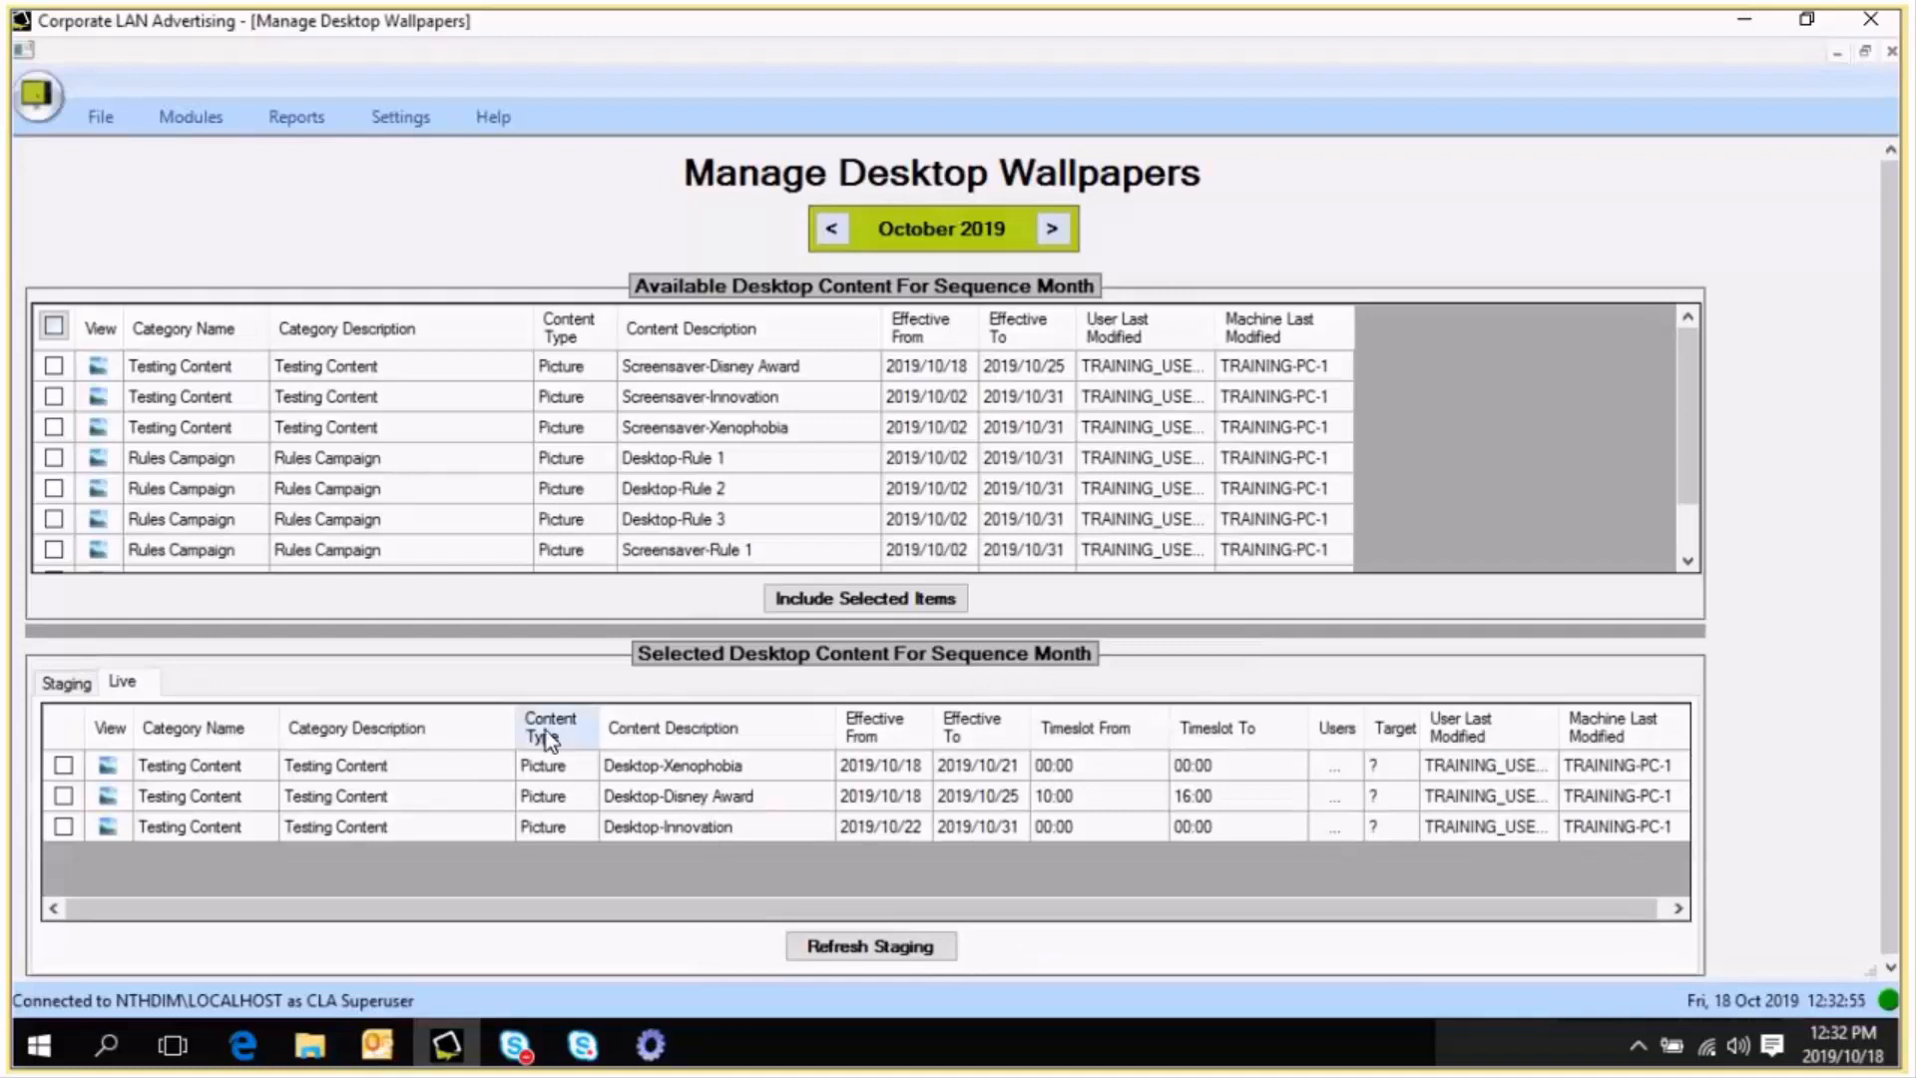
click(70, 683)
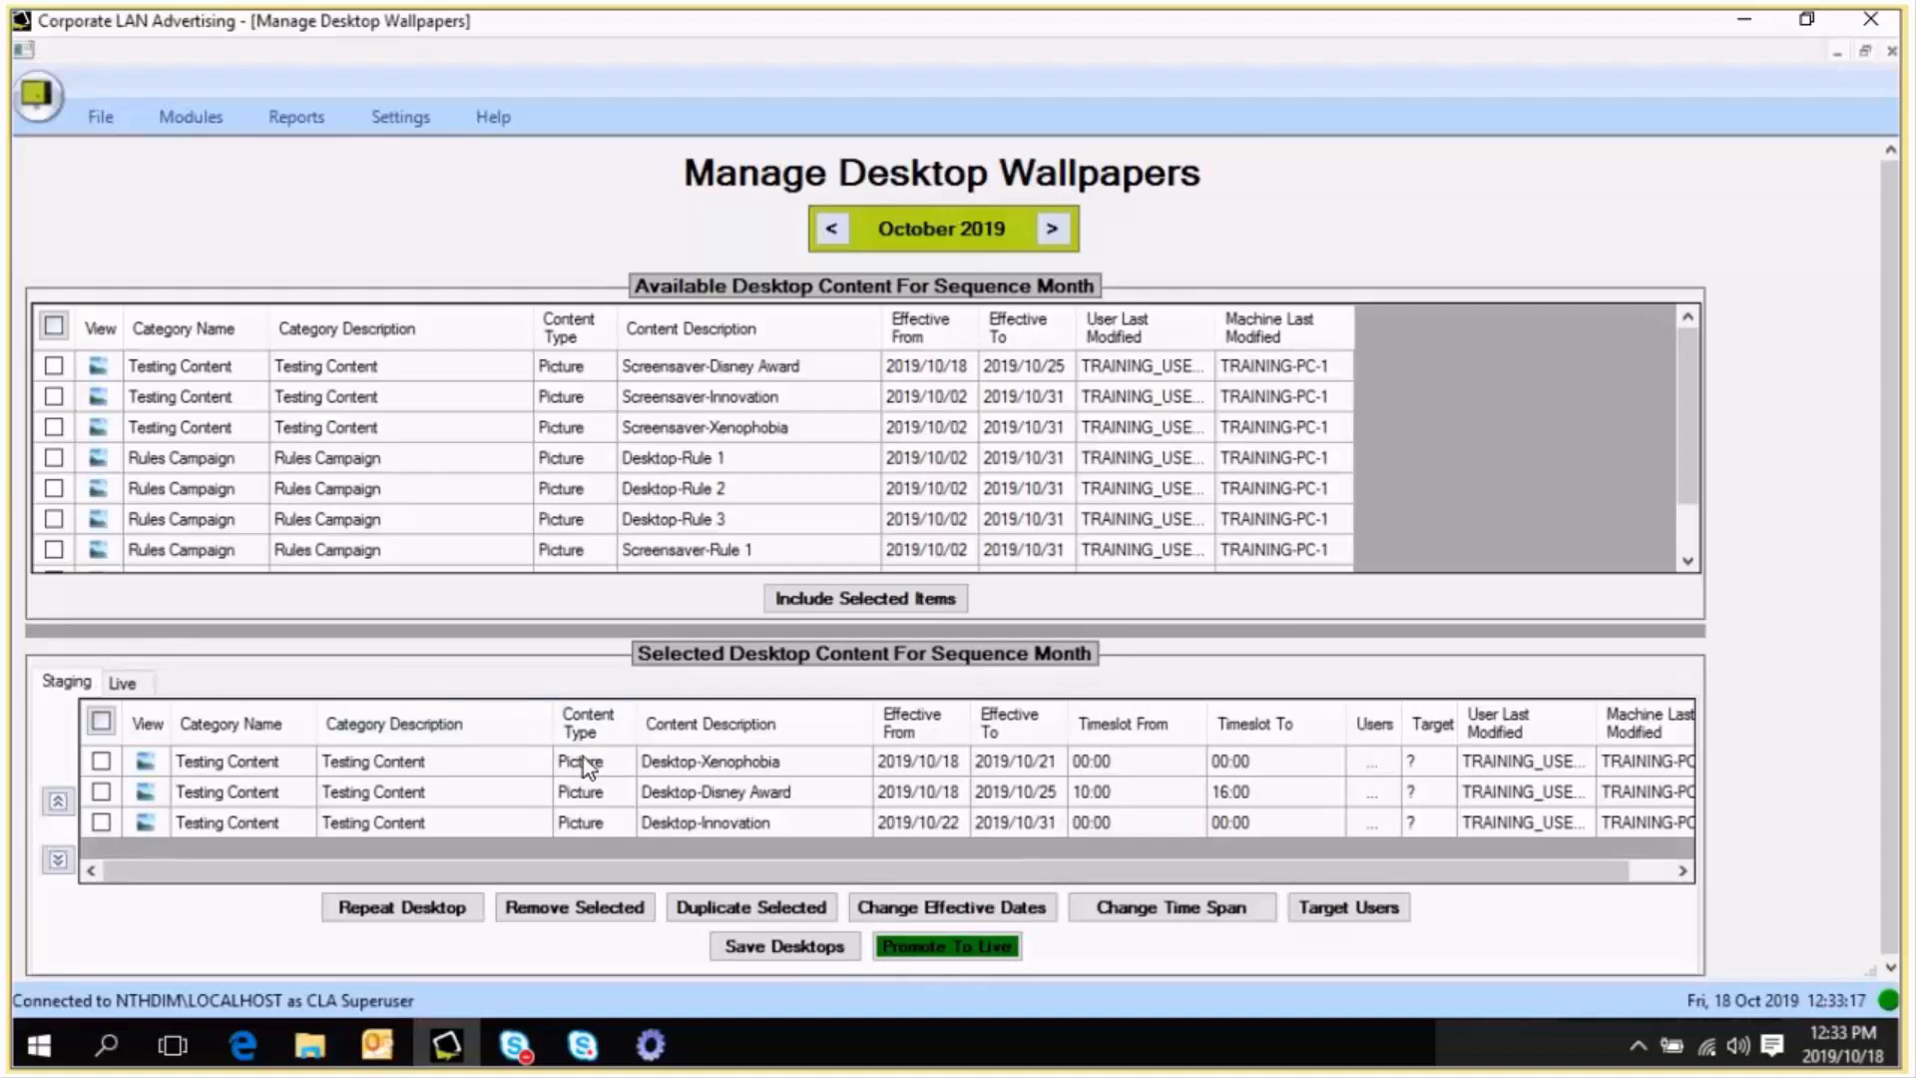
- Remove Desktop-Disney Award from the staging sequence and save the desktop sequence
click(598, 791)
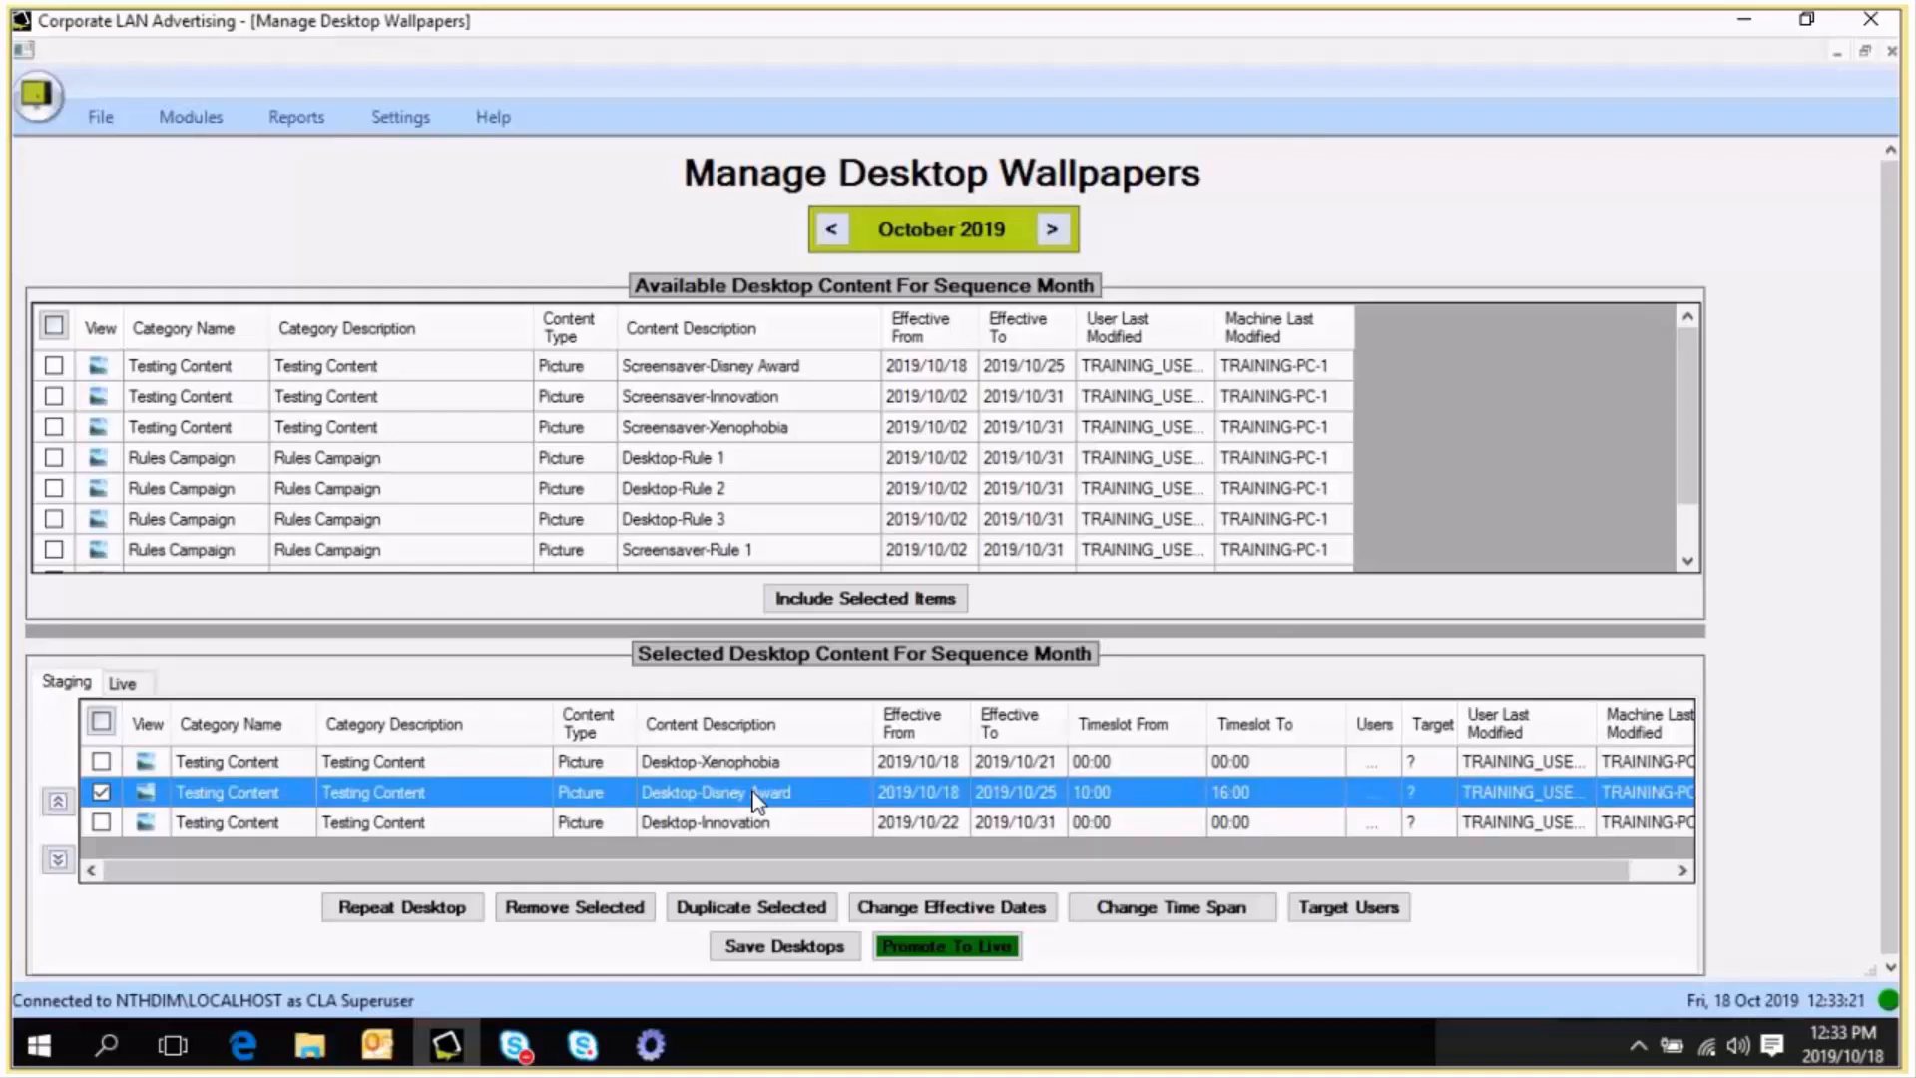
click(604, 908)
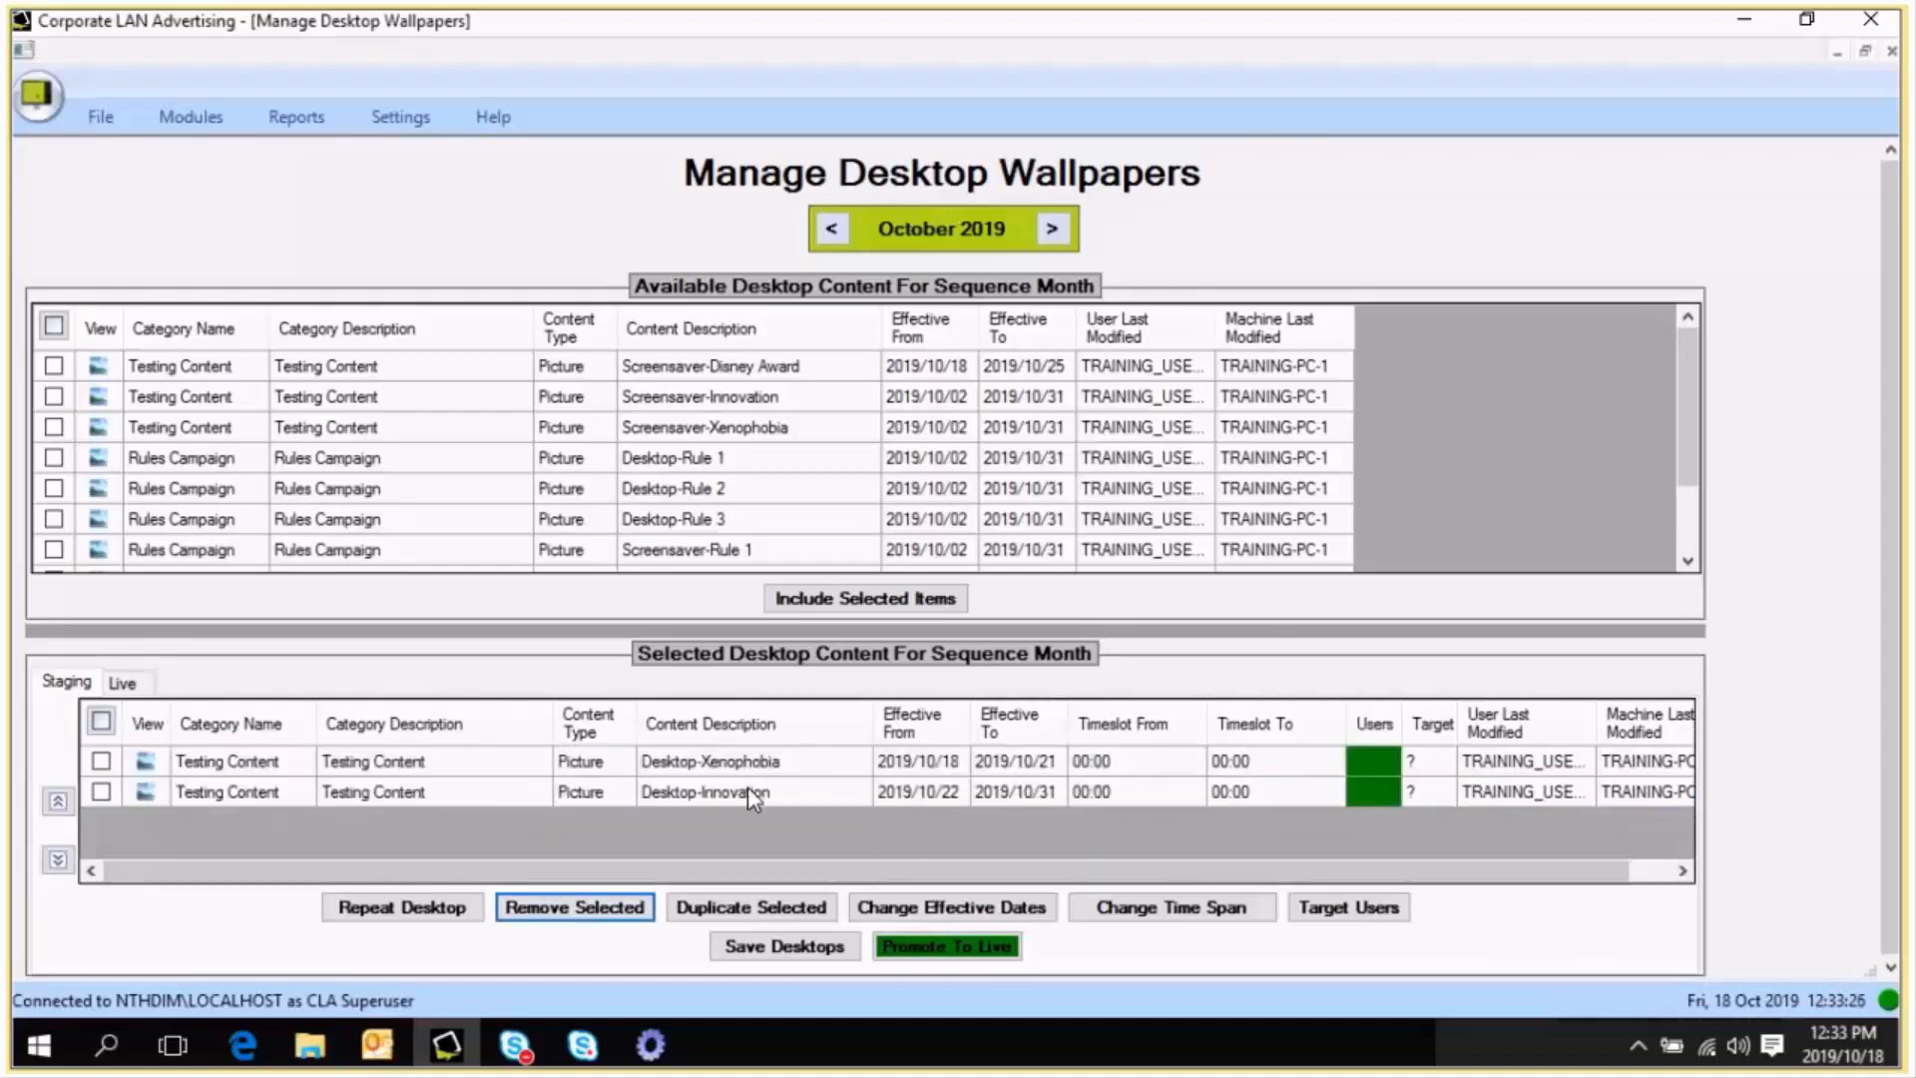
click(810, 948)
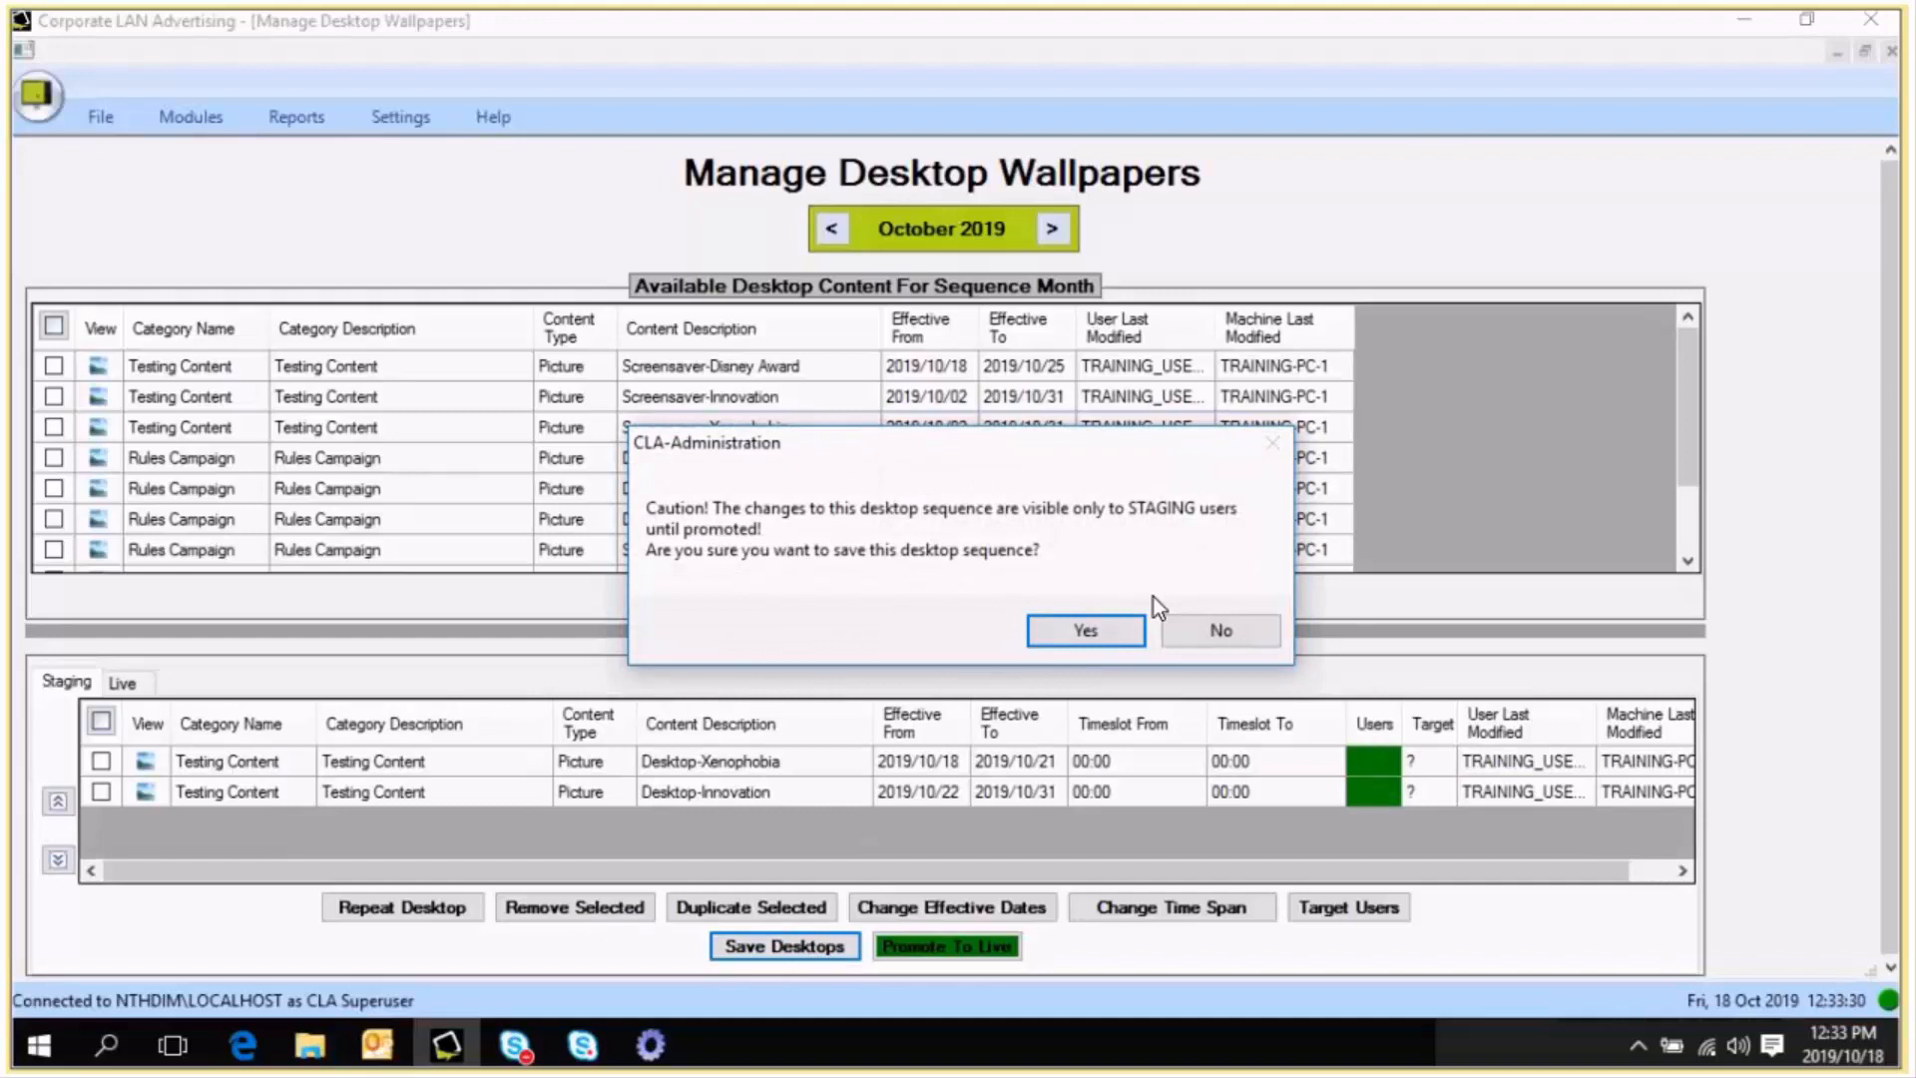
click(1109, 632)
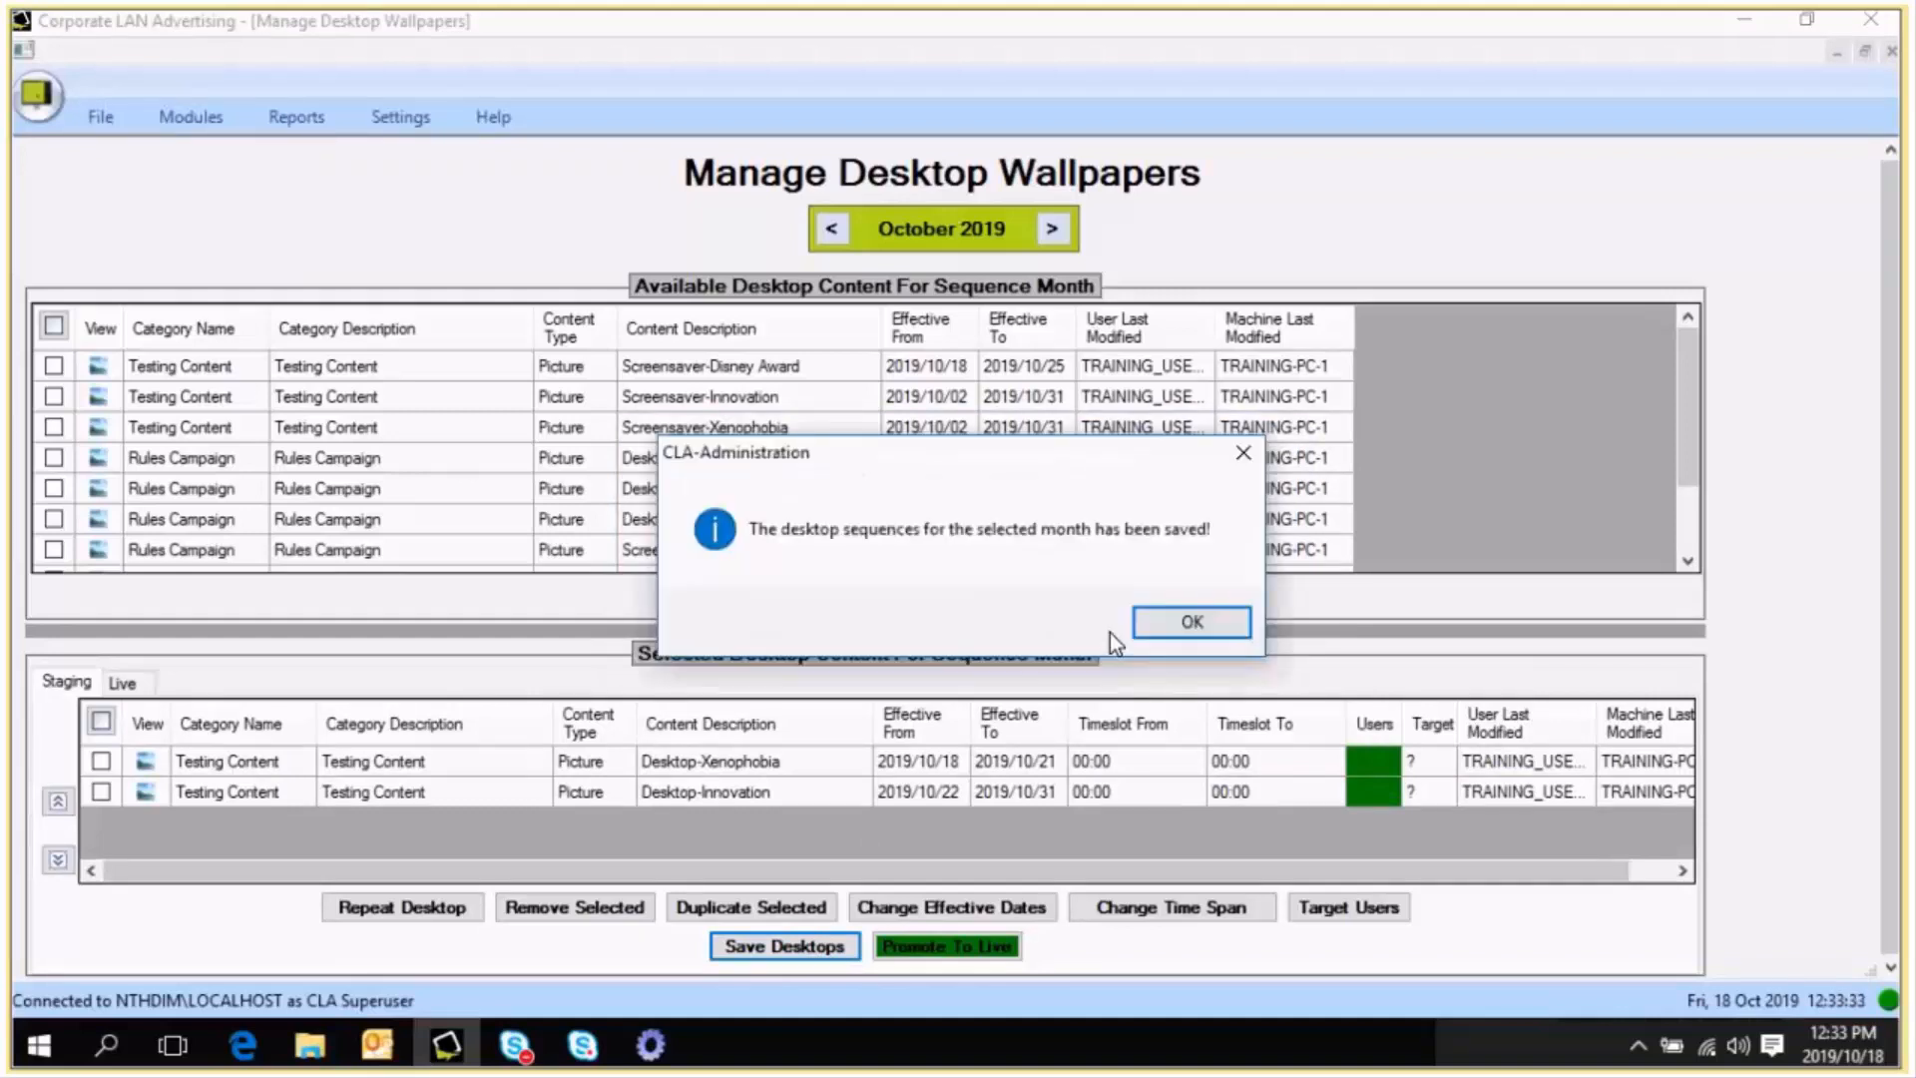
click(1191, 621)
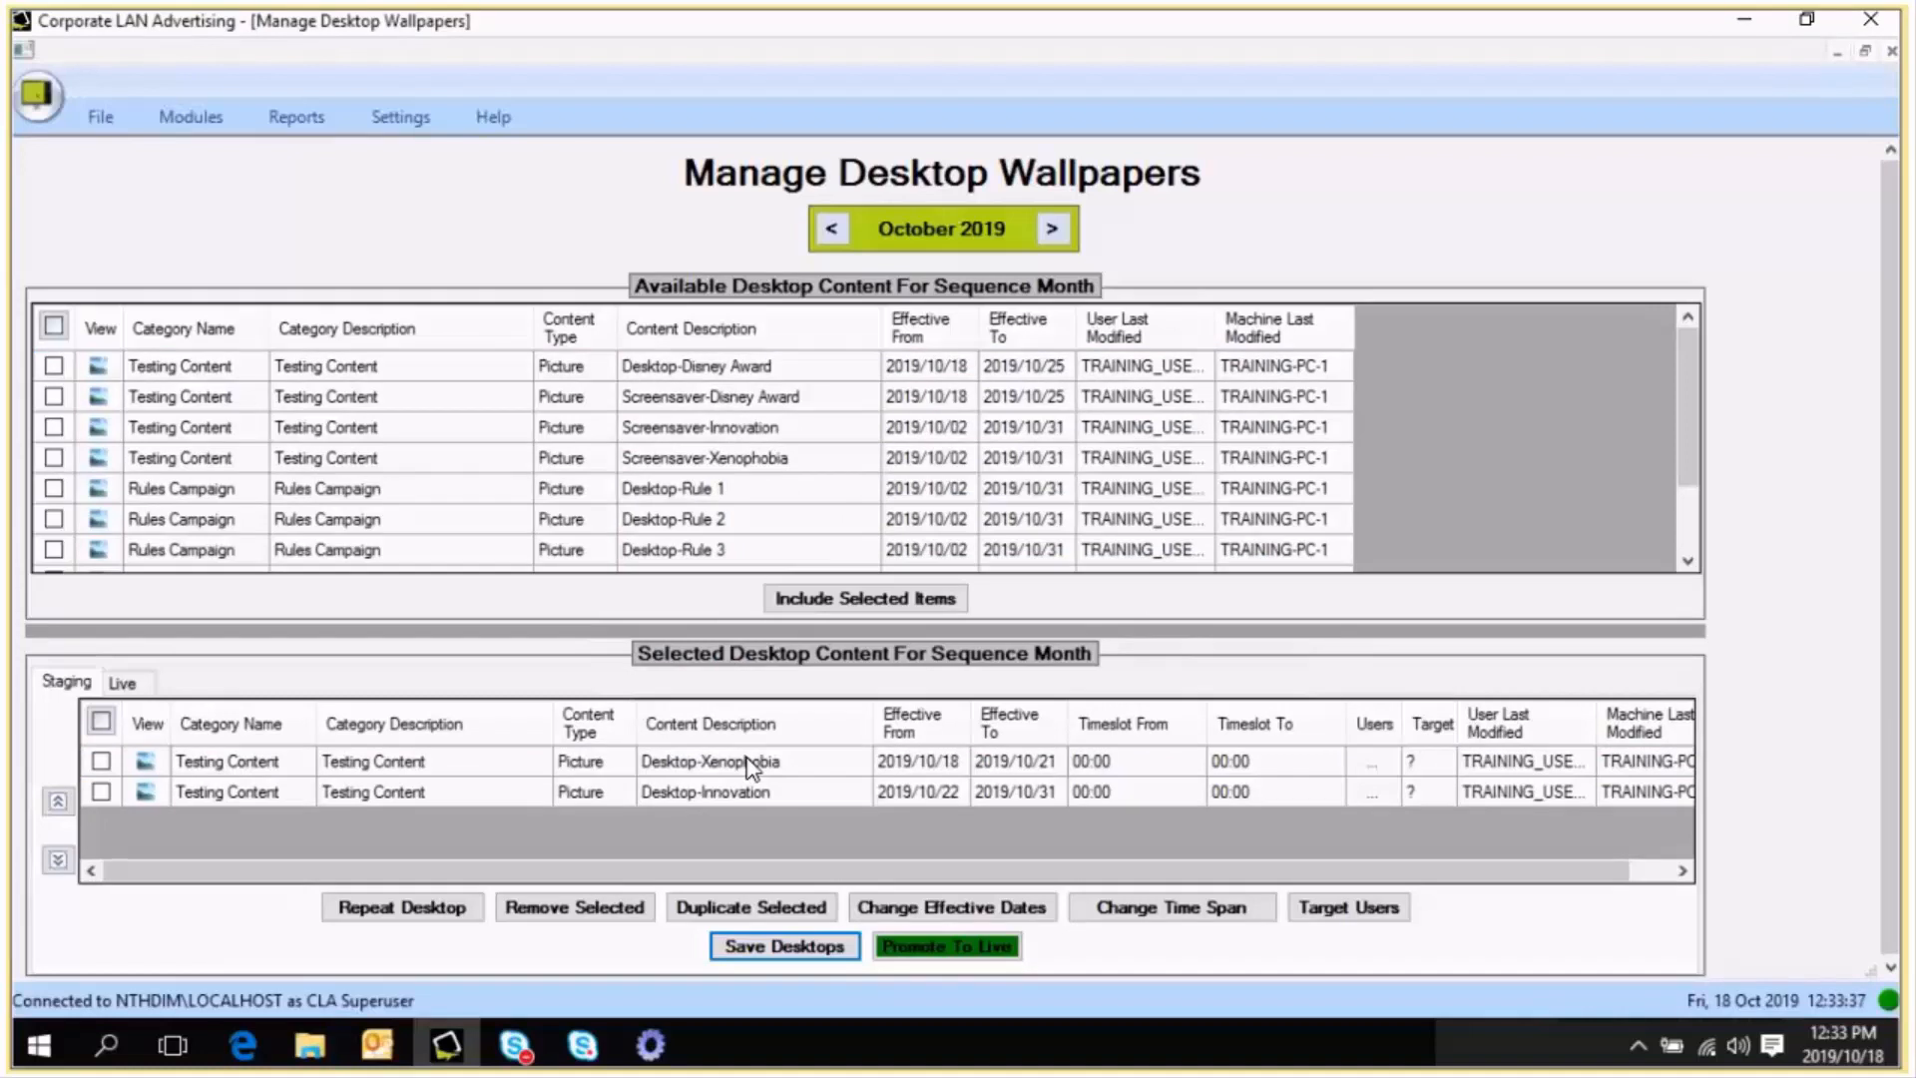
- Check Desktop-Disney Award in the Live sequence and return to the staging sequence
click(134, 681)
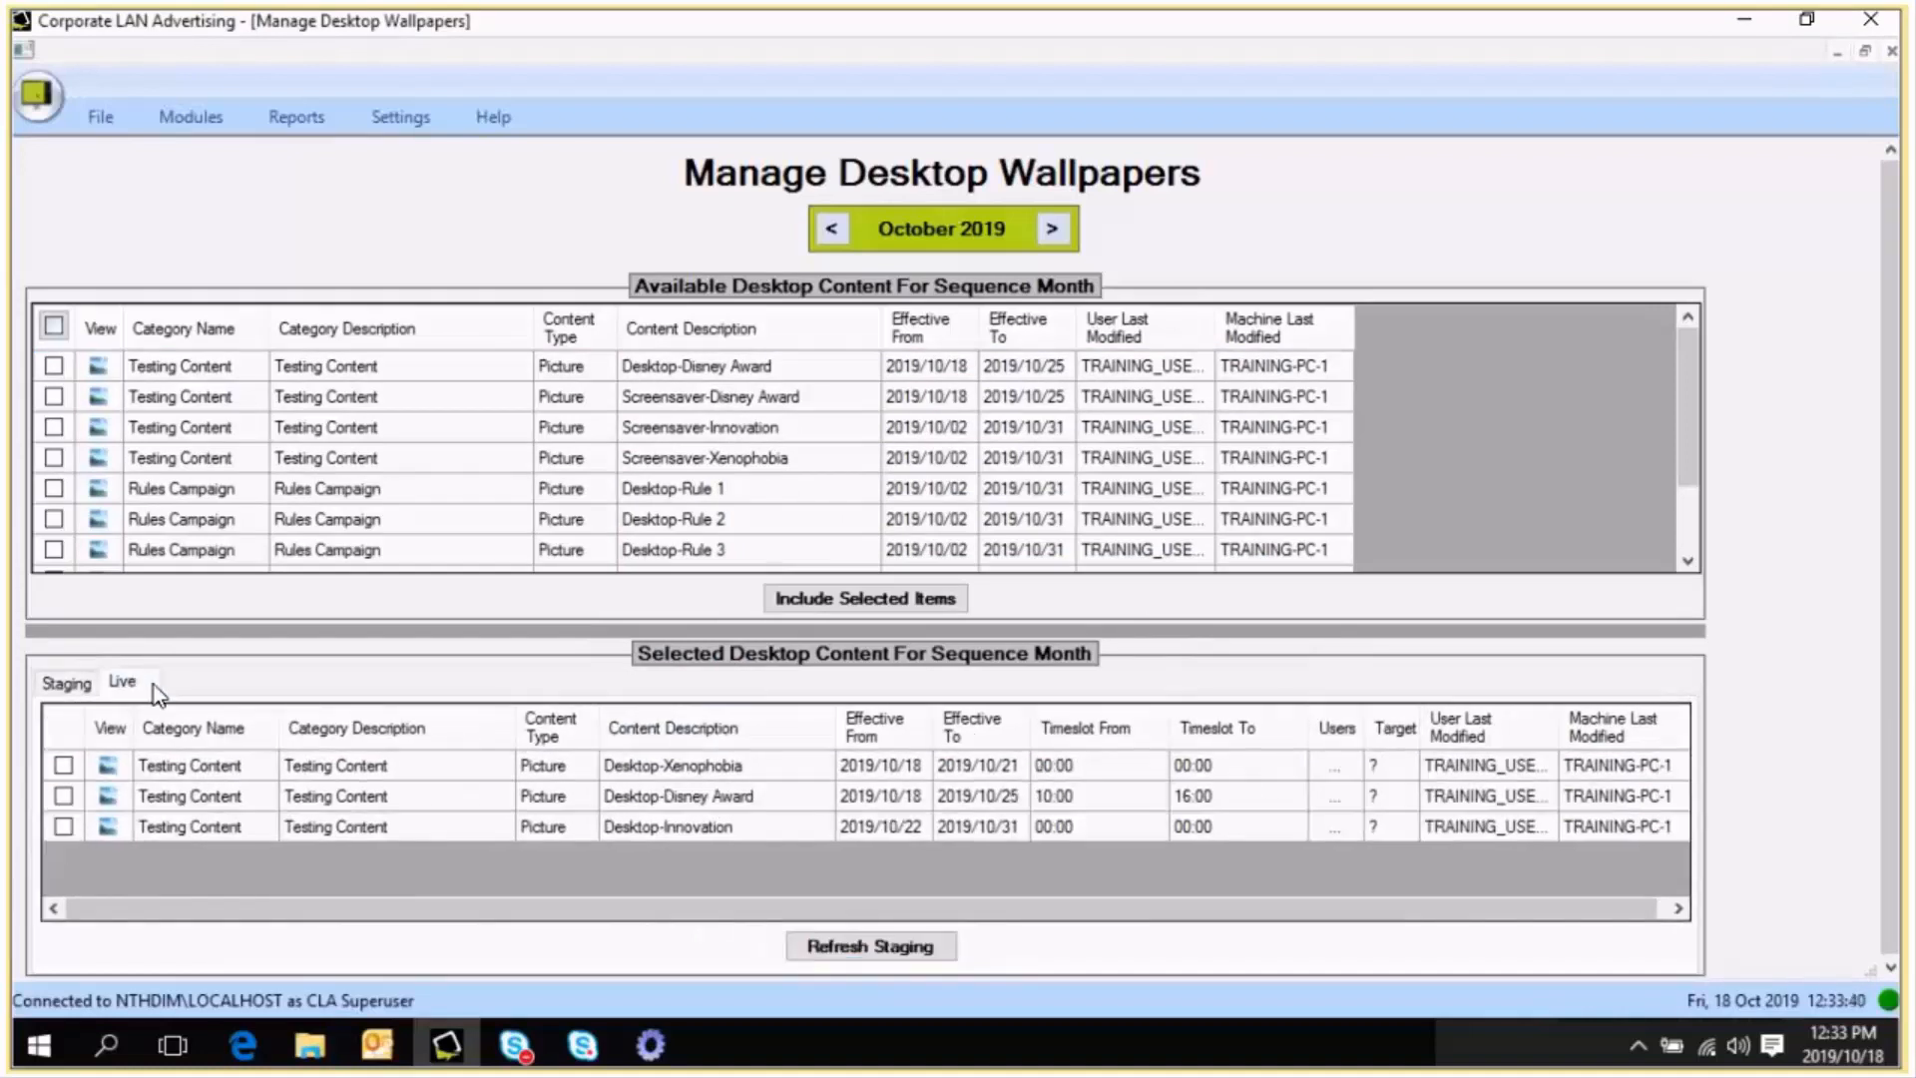
click(720, 799)
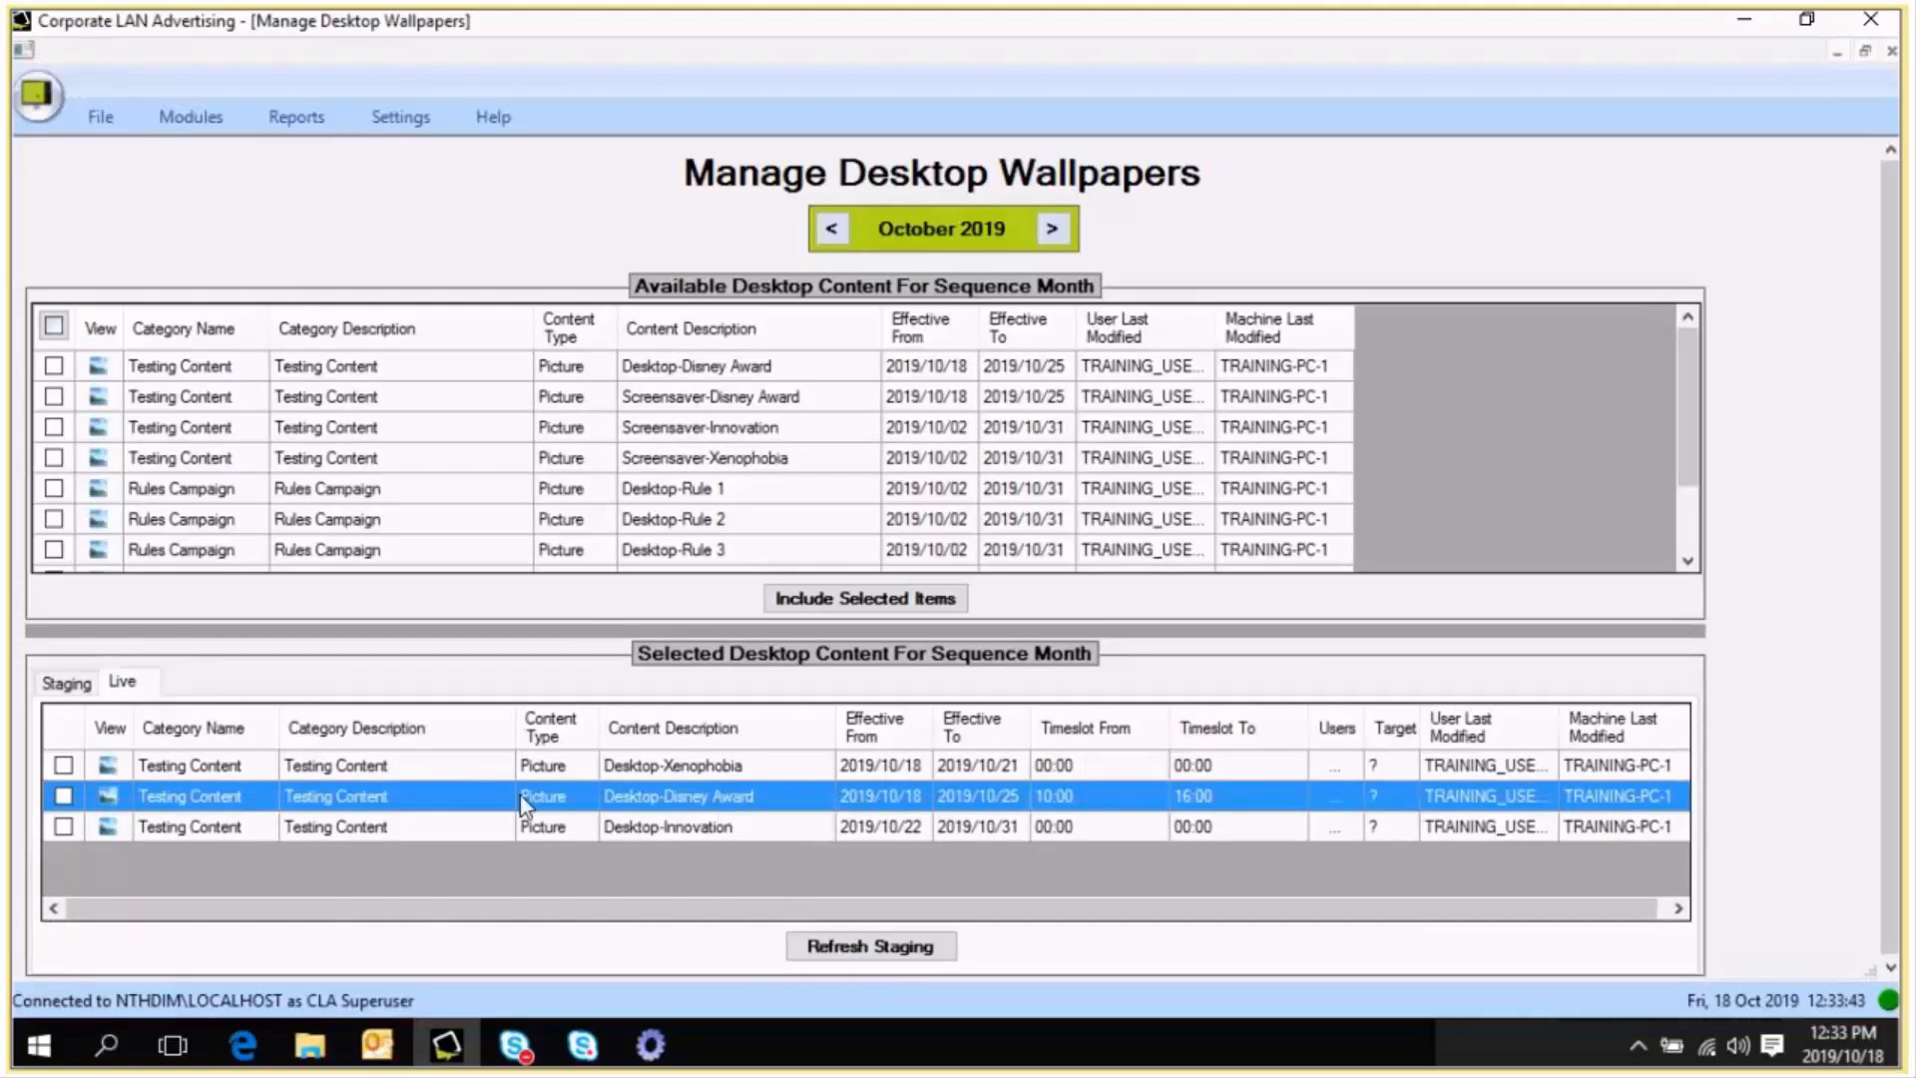
click(66, 687)
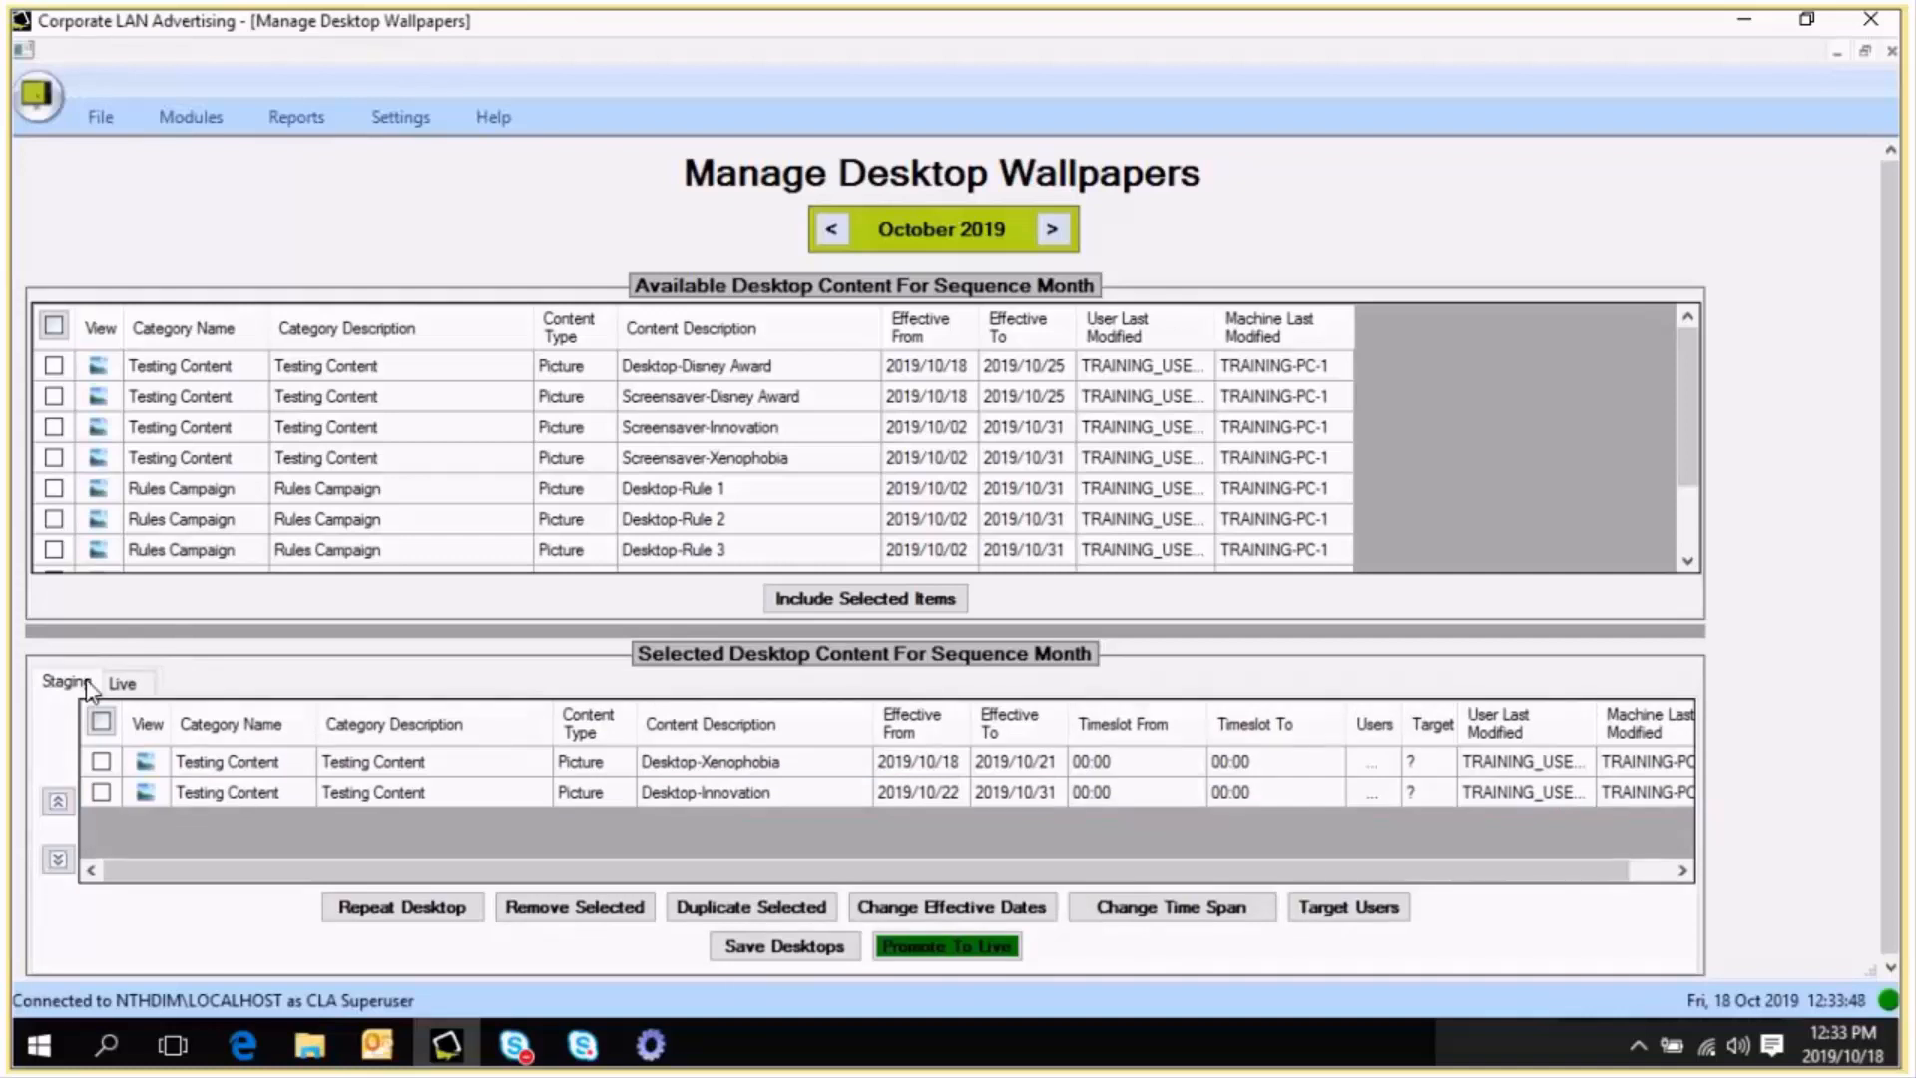
- Promote the updated staging sequence to live with the administration password and review the Live sequence
click(956, 948)
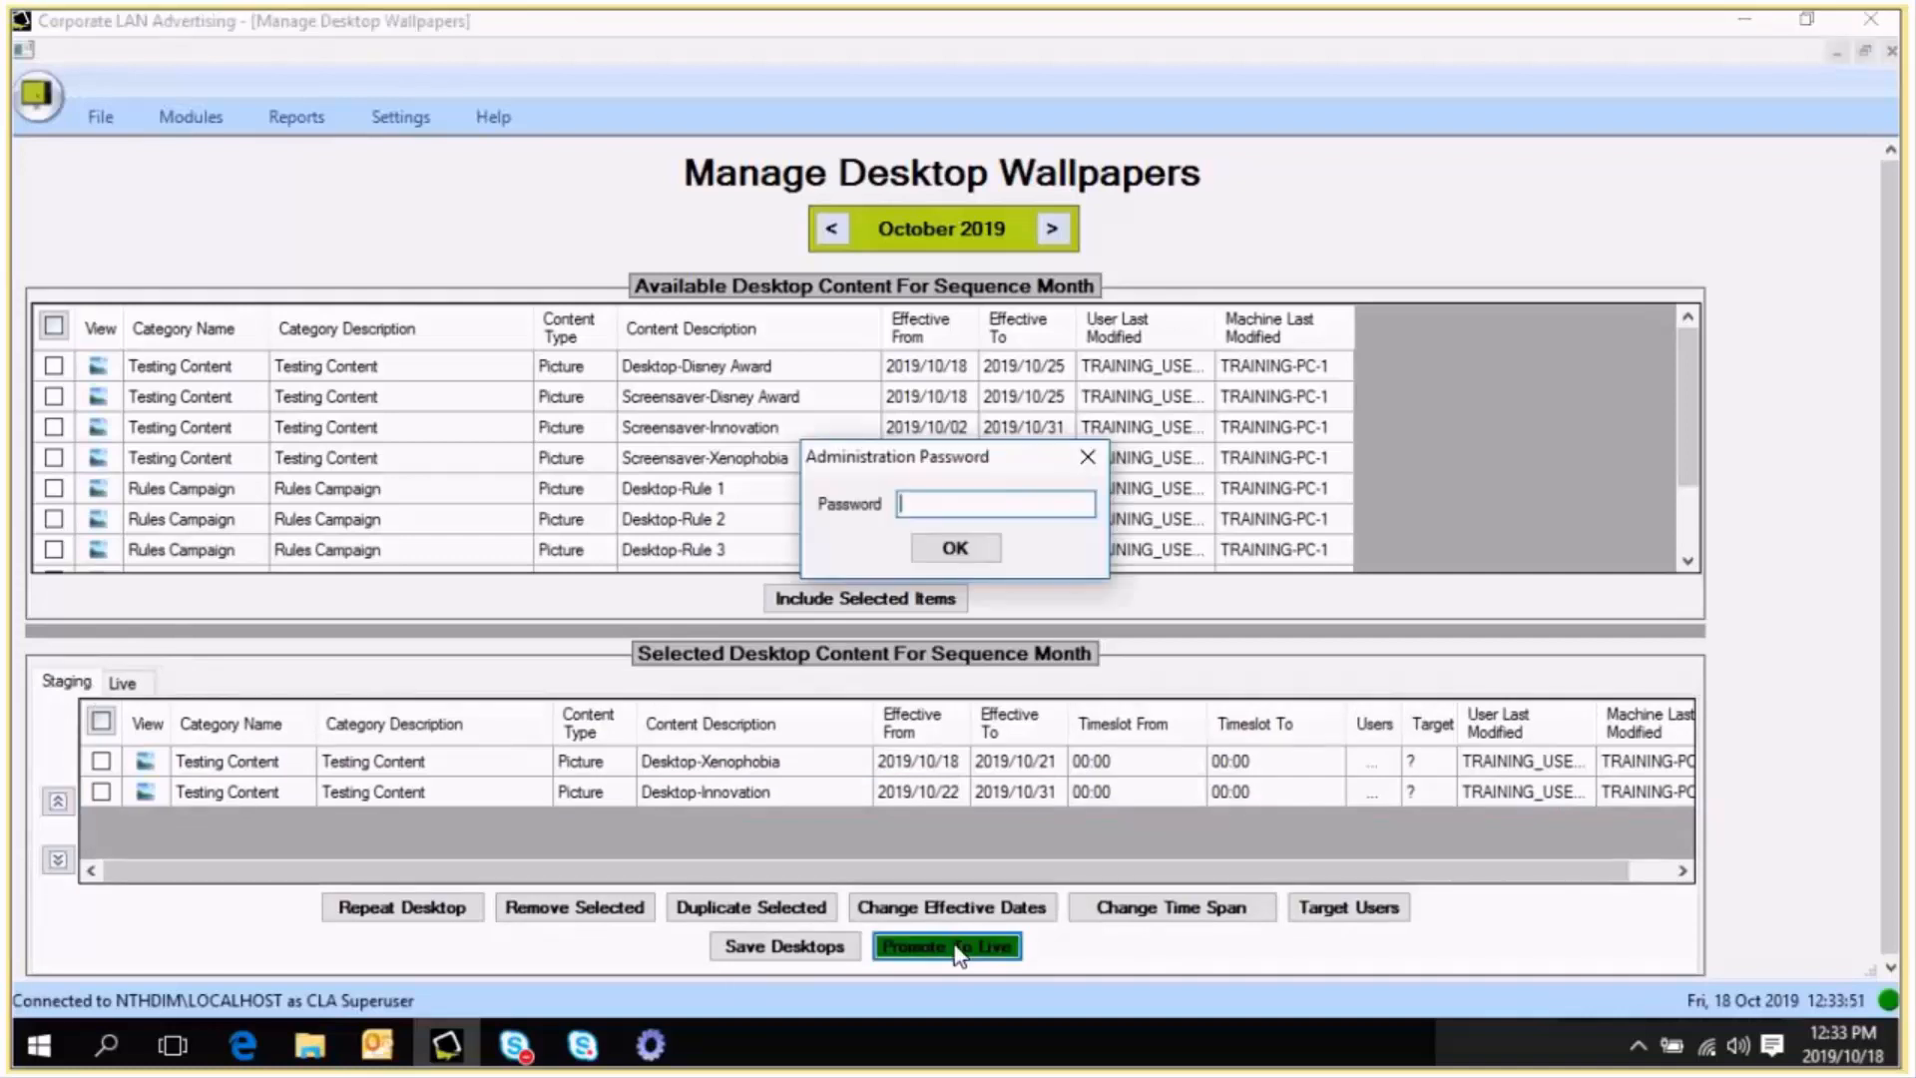
text(************)
key(Return)
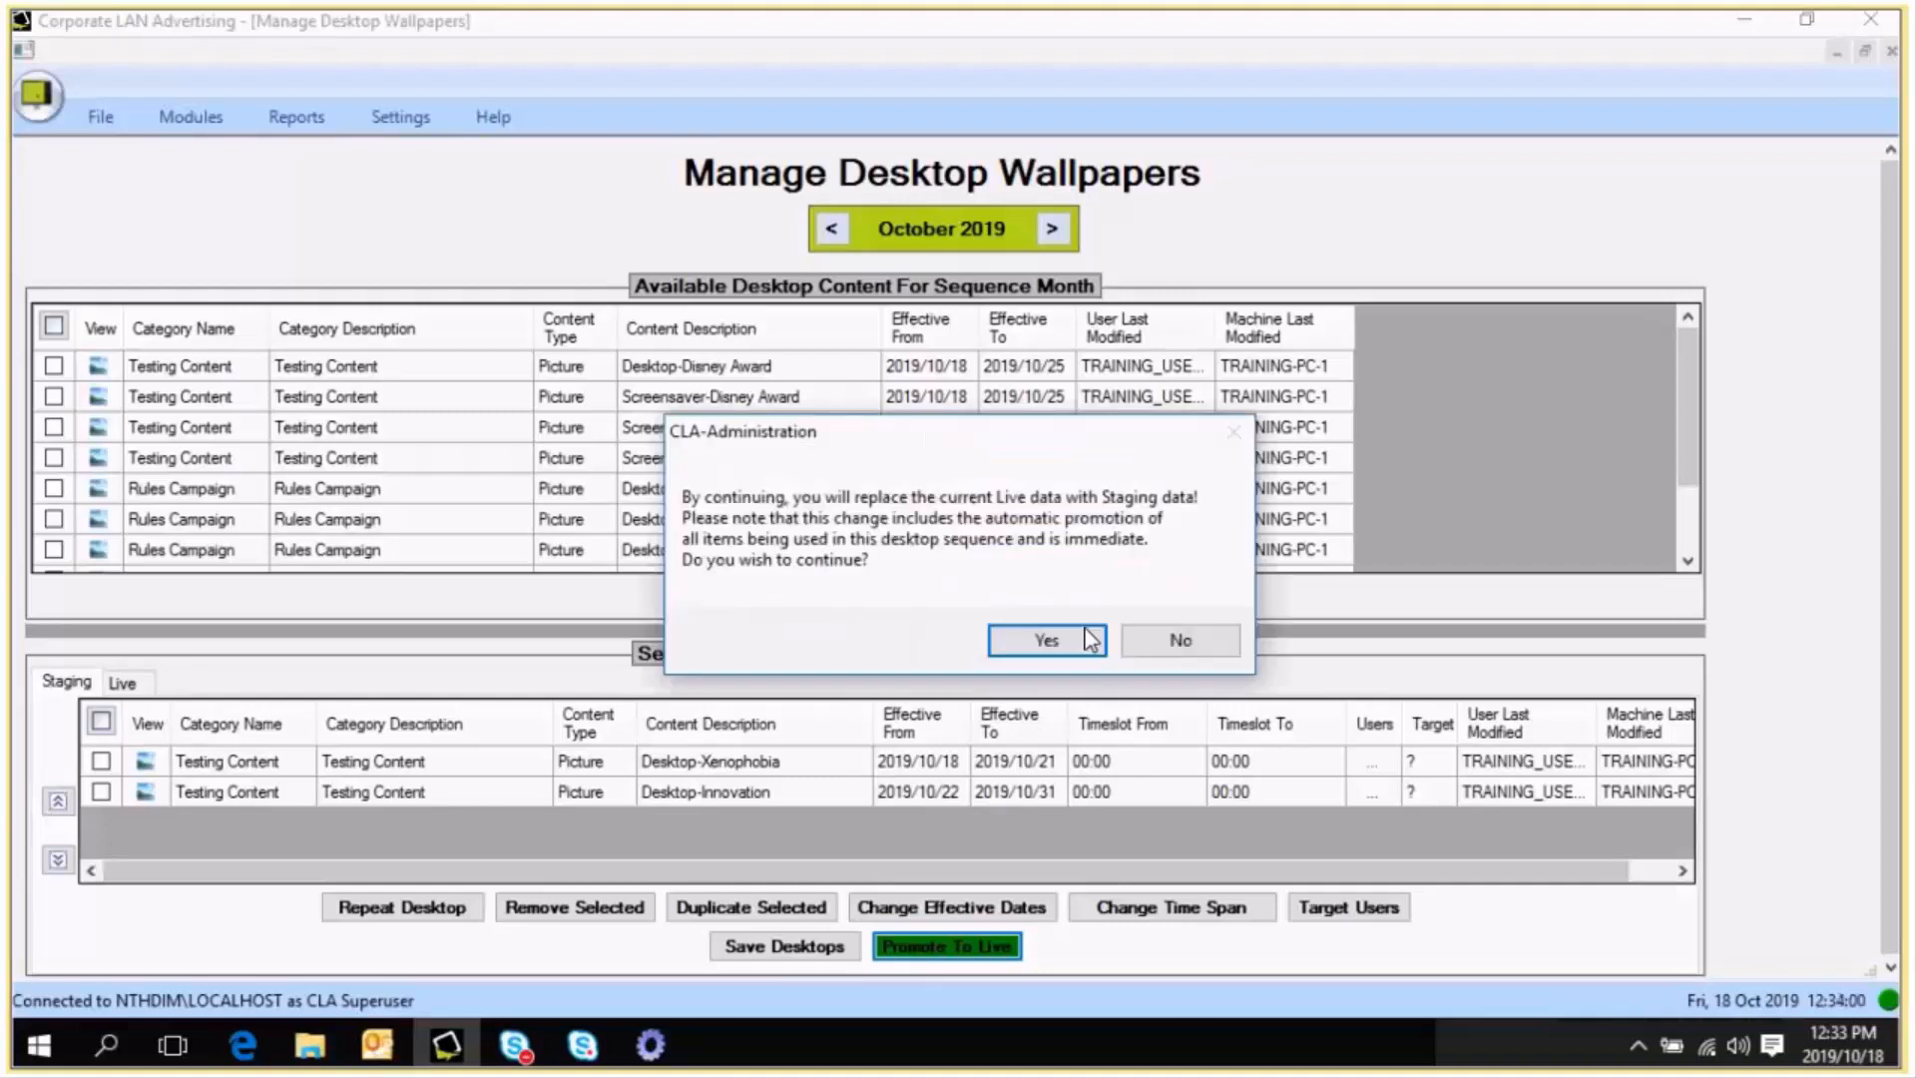
click(1088, 638)
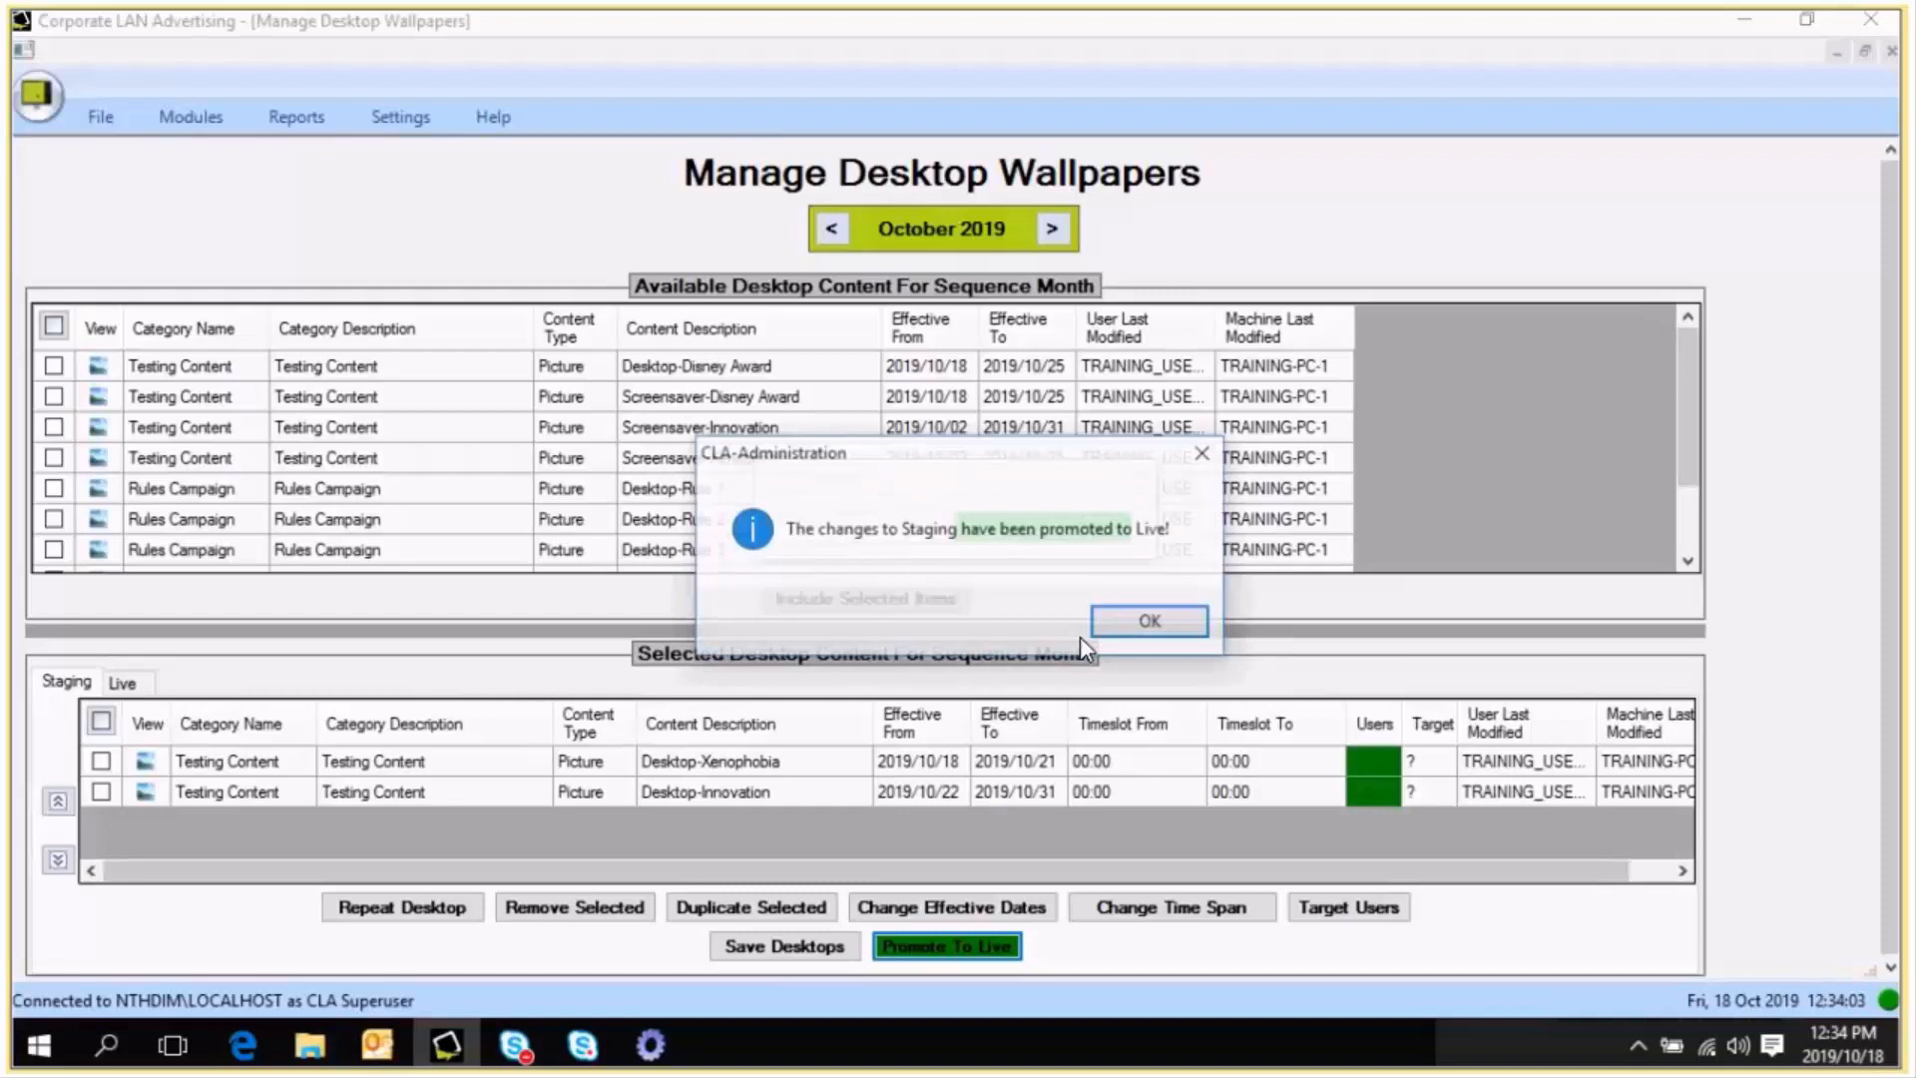
click(1152, 623)
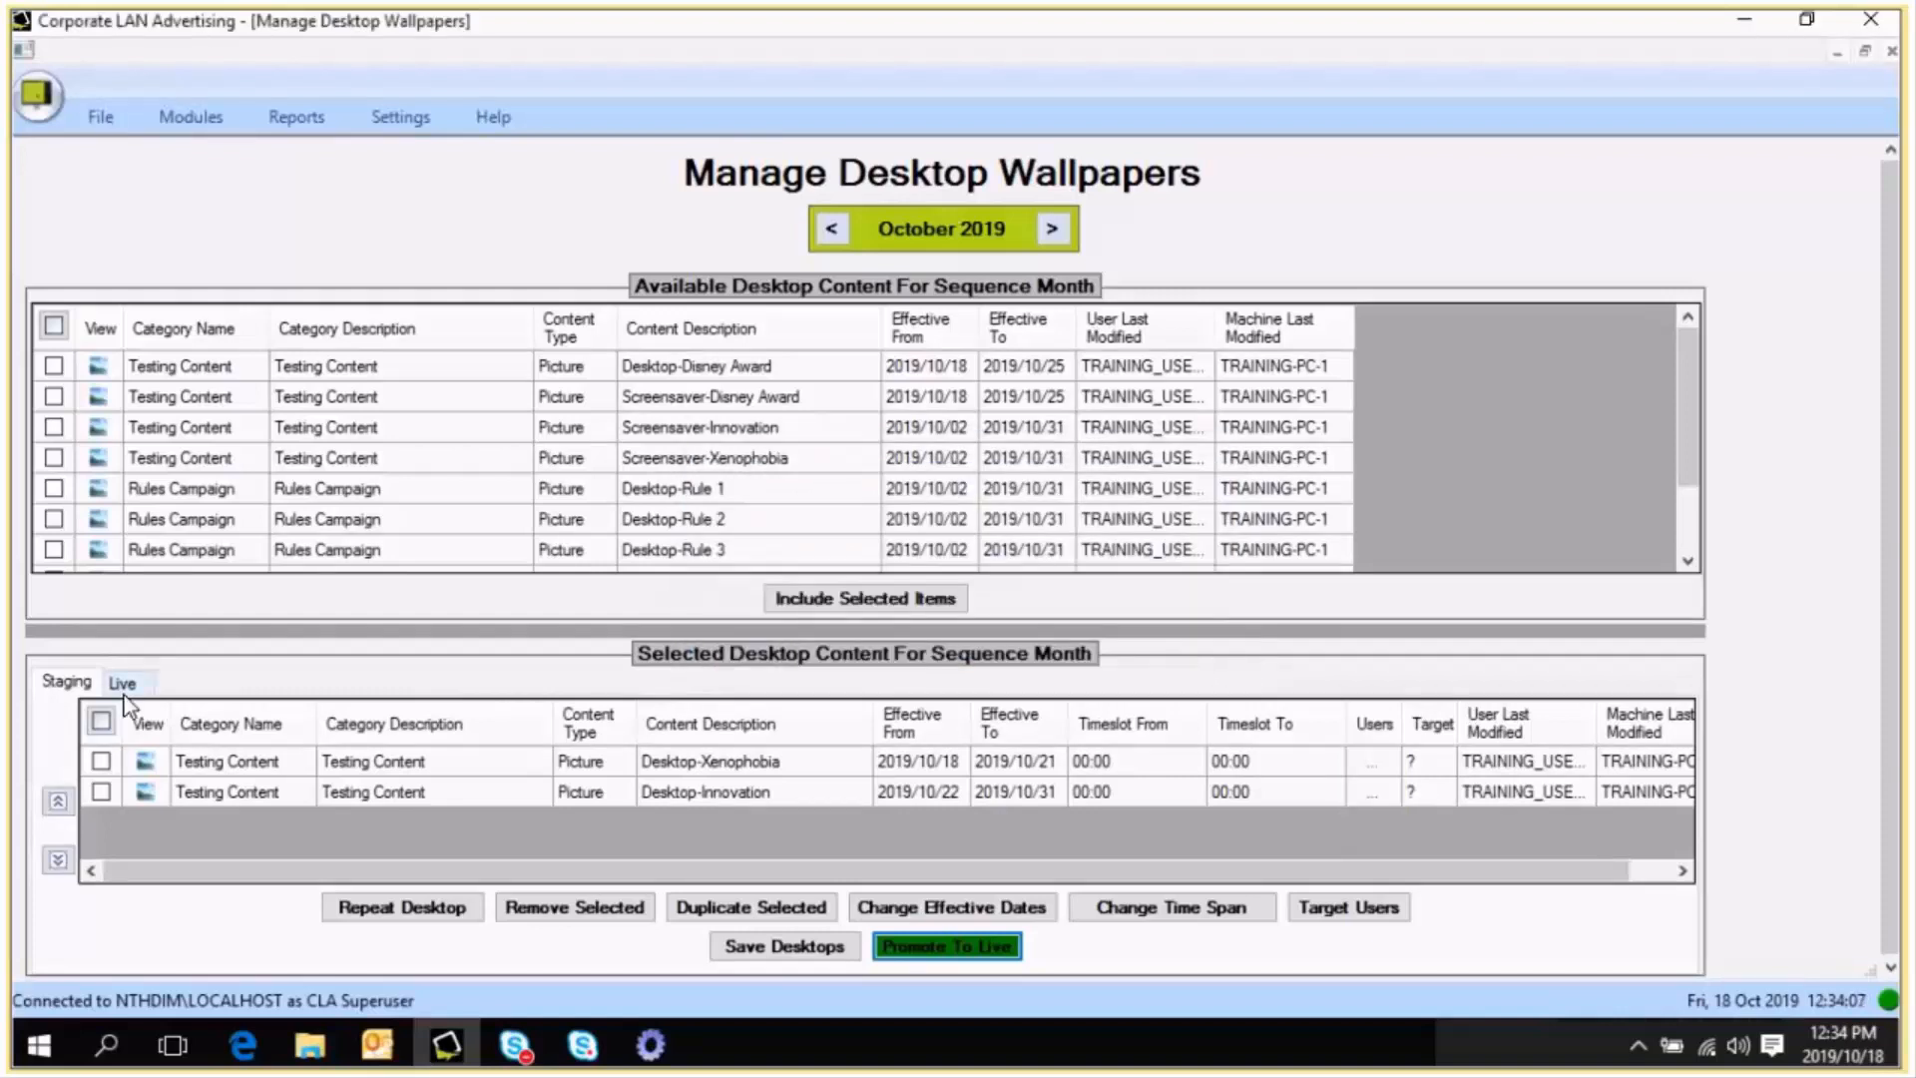
click(123, 684)
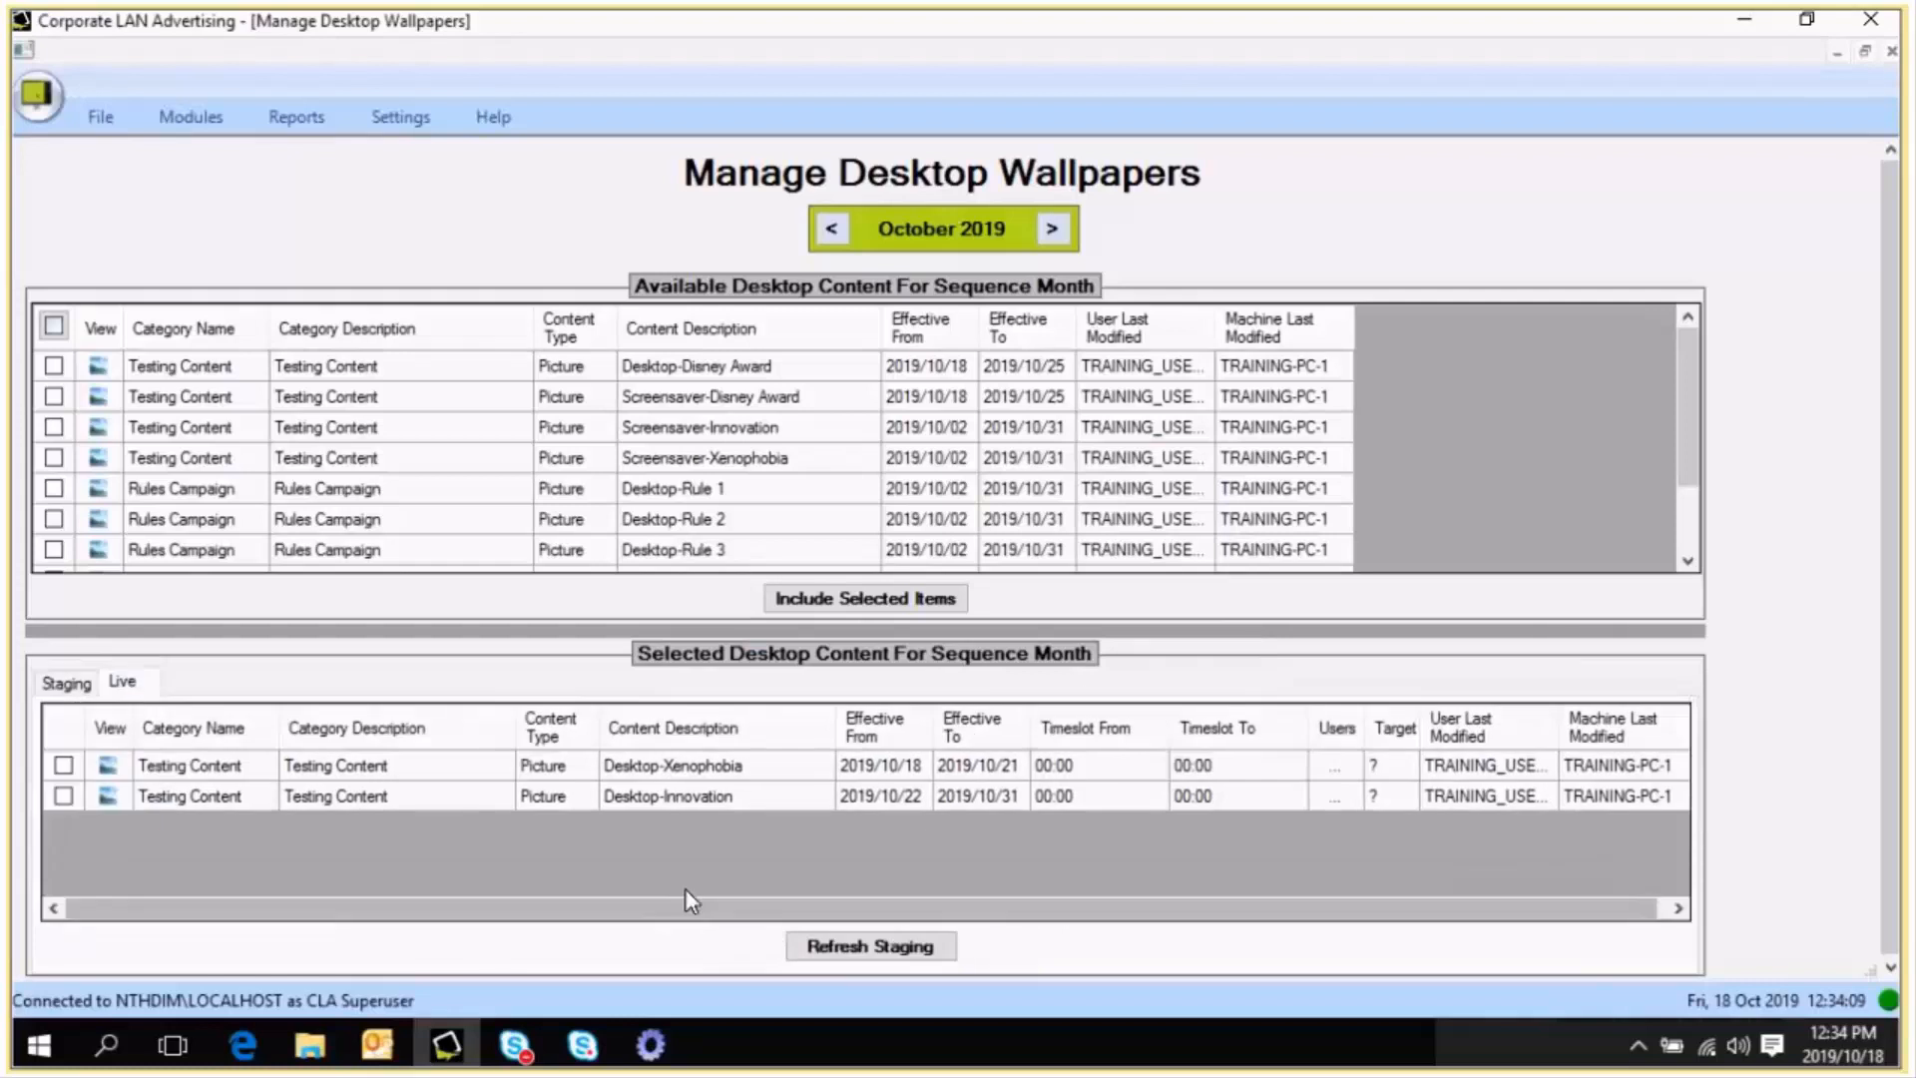
click(66, 683)
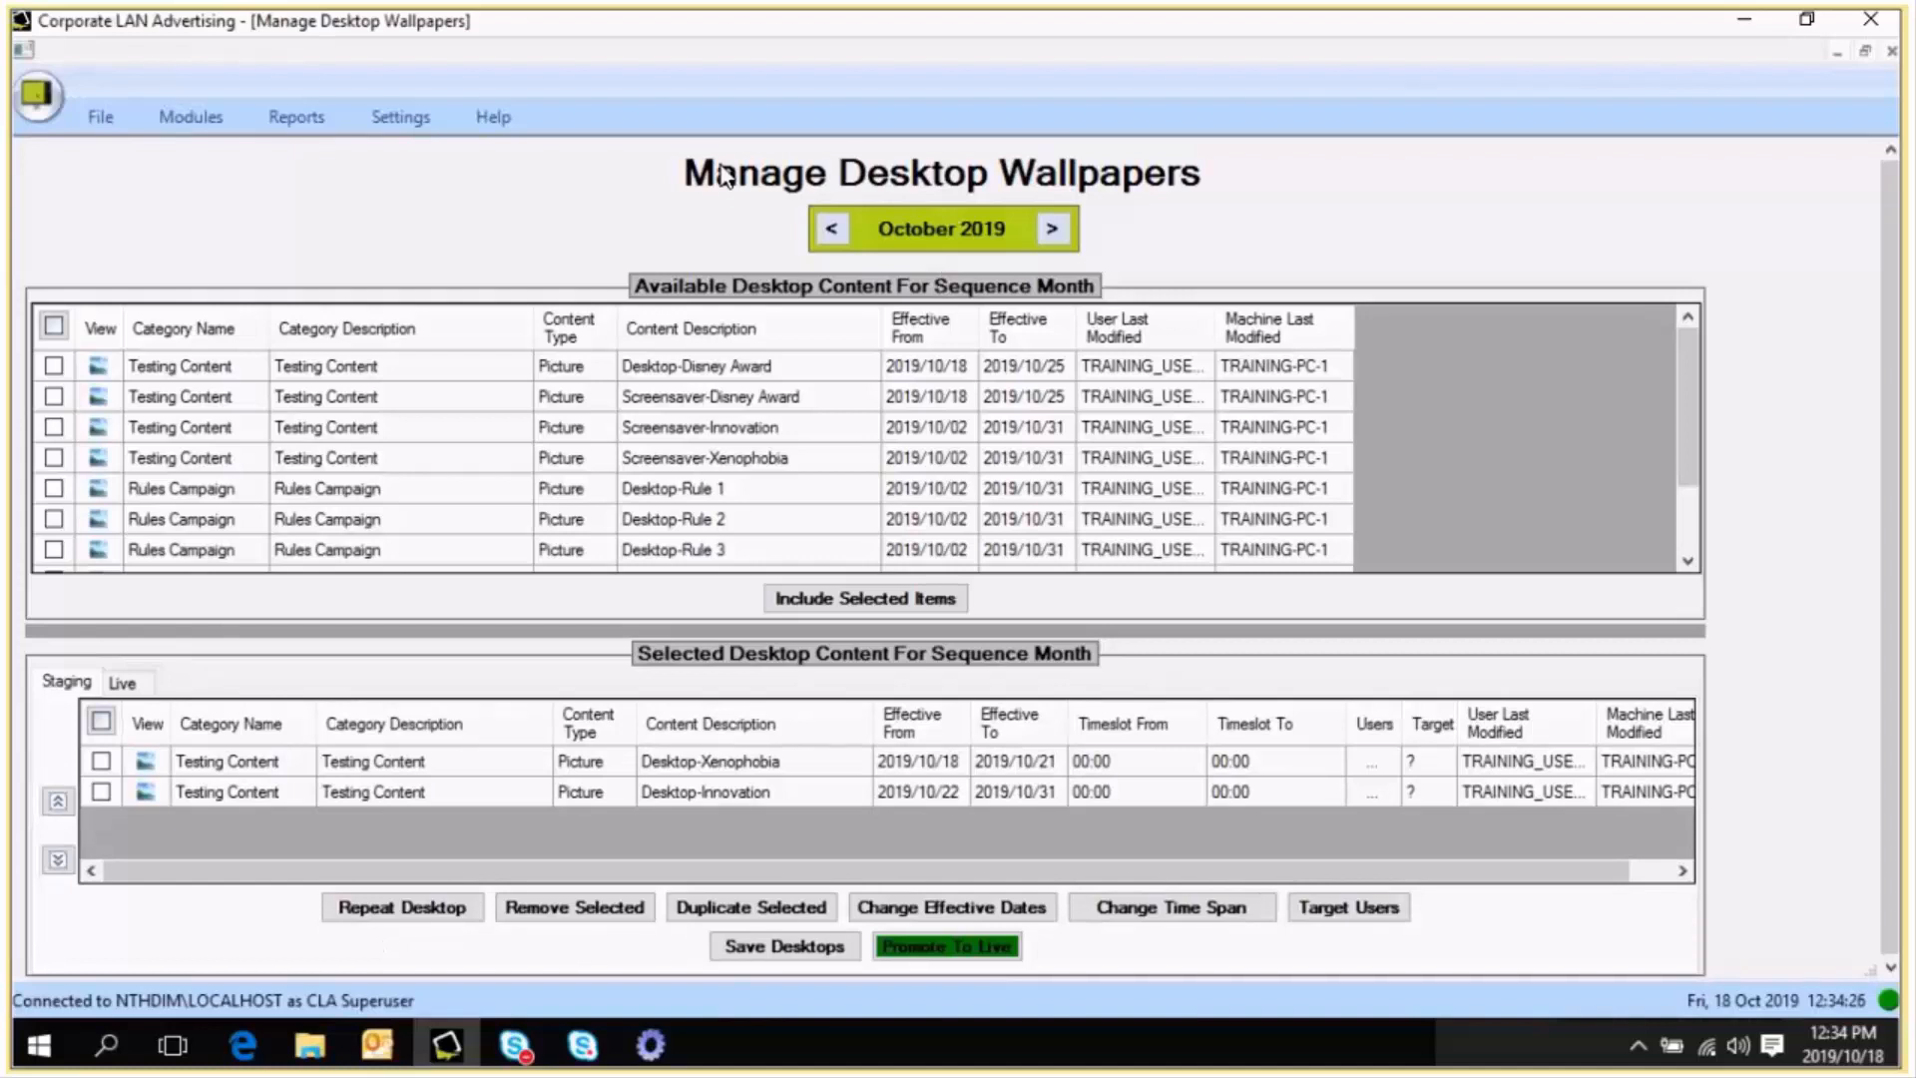
- Minimize the administration window and close the Control Panel launcher to leave the desktop wallpaper in view
click(1756, 20)
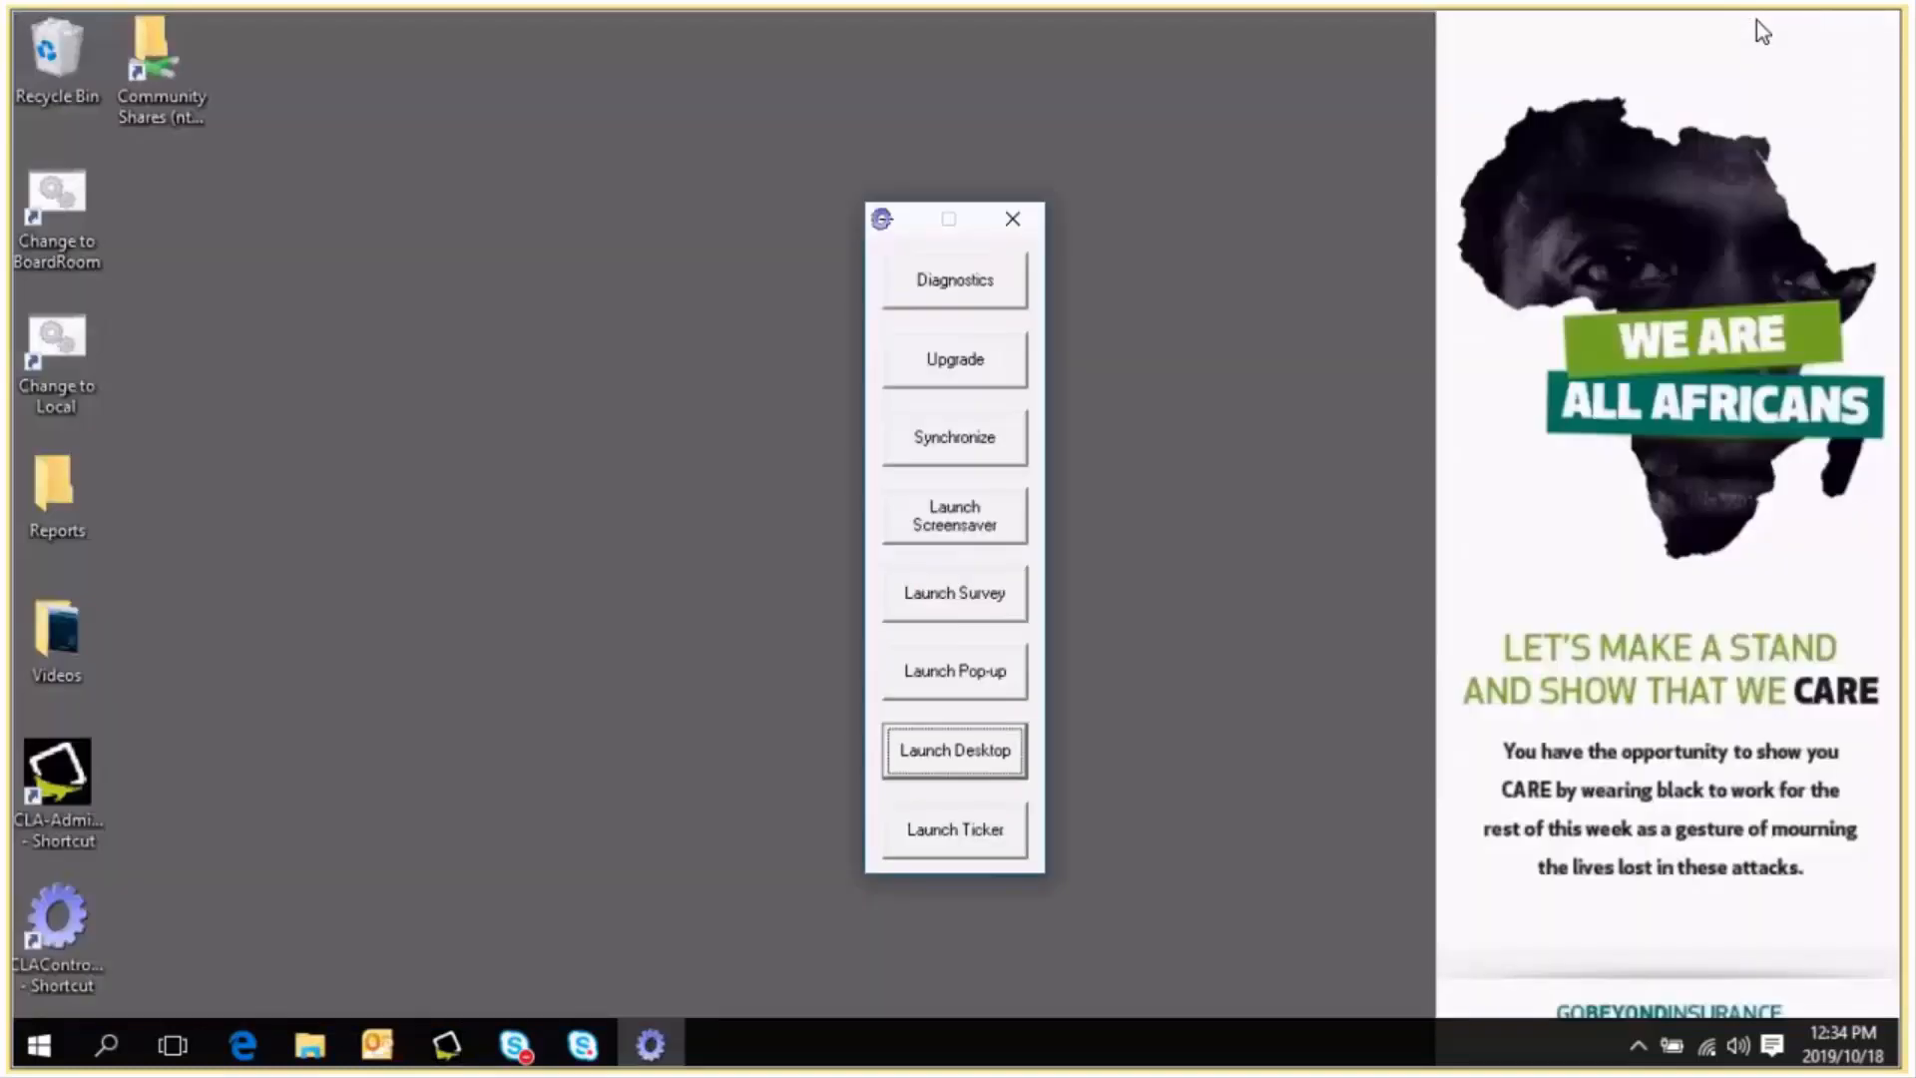
click(1022, 219)
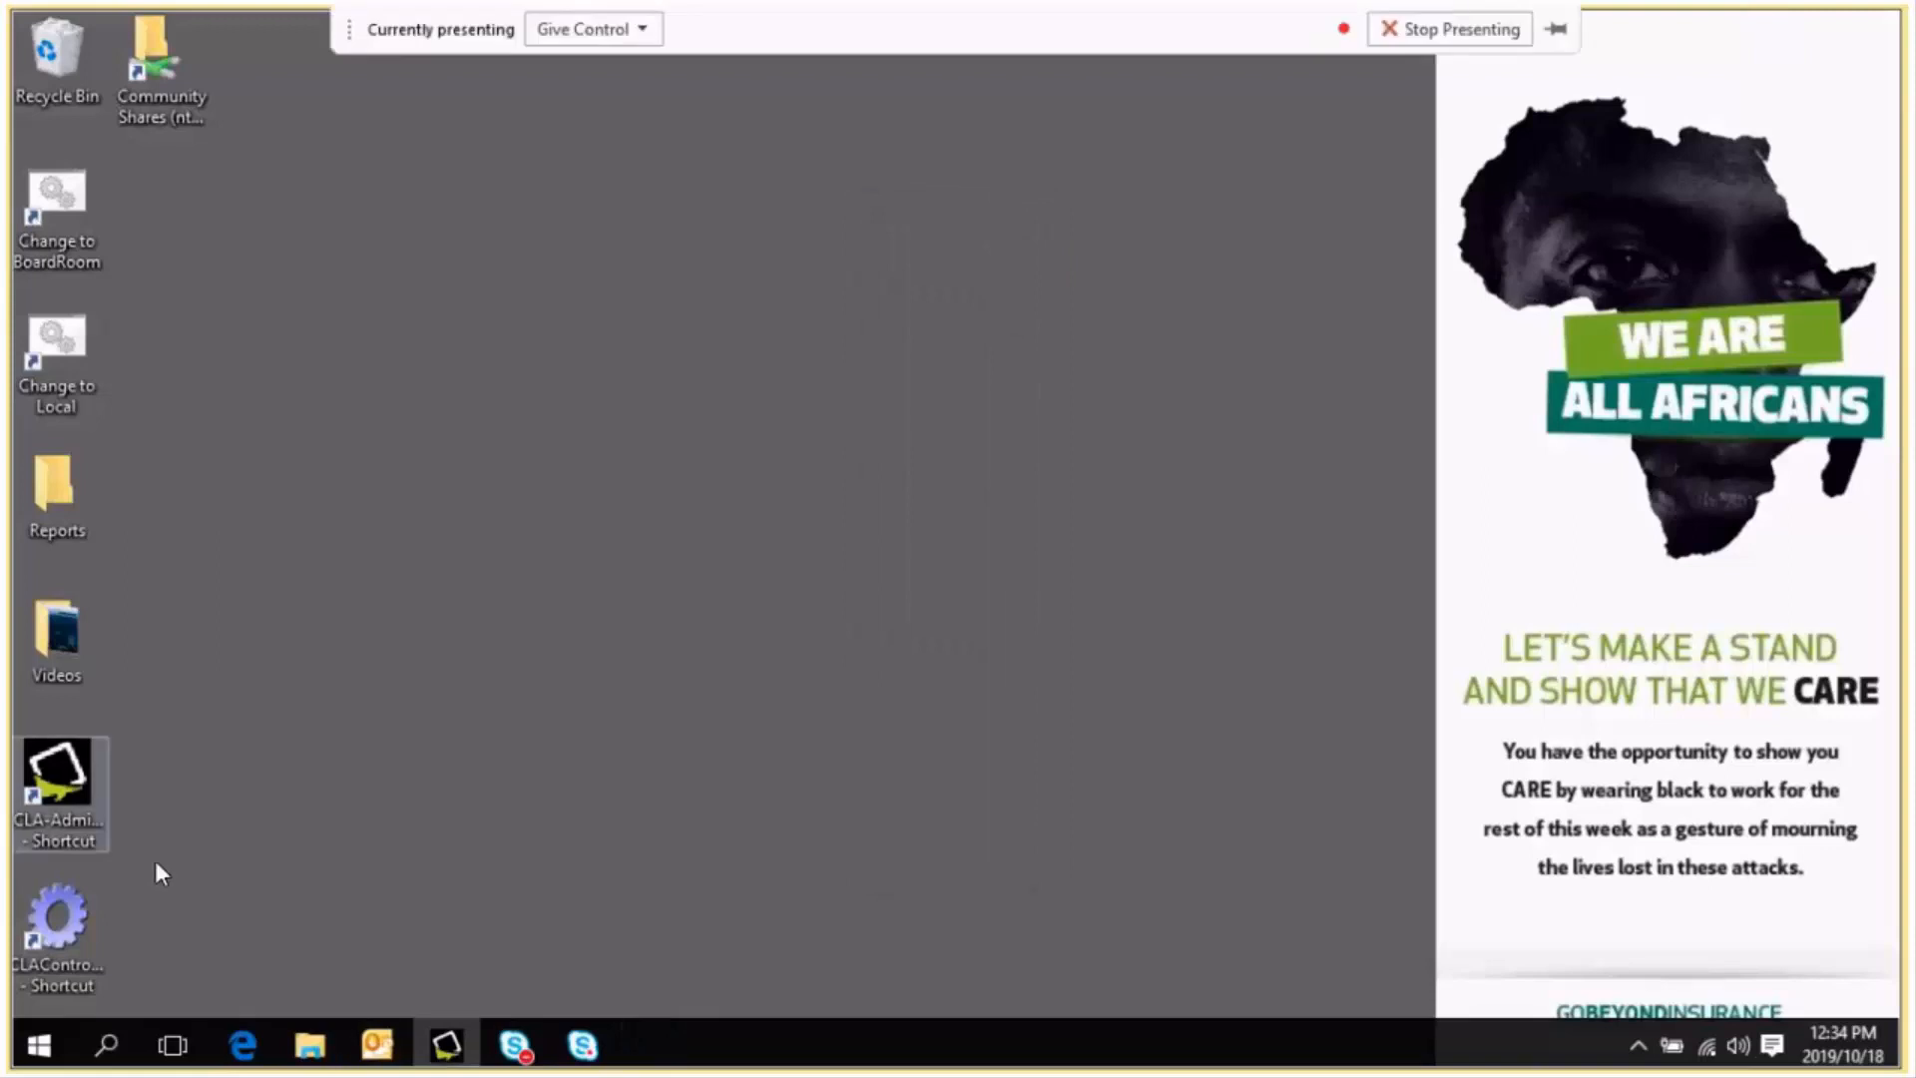